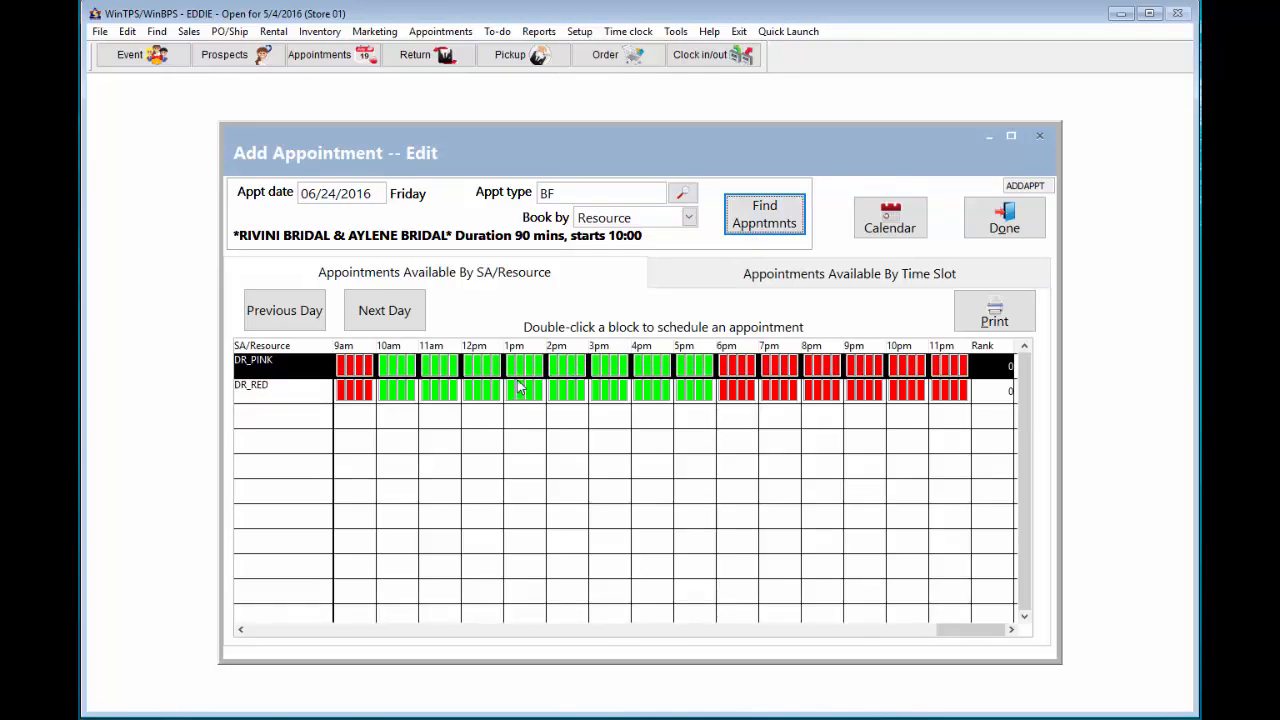
- Book the 06/24/2016 11:30 AM BF slot on DR_PINK as a new appointment for a caller not on file, using her phone number
double_click(444, 369)
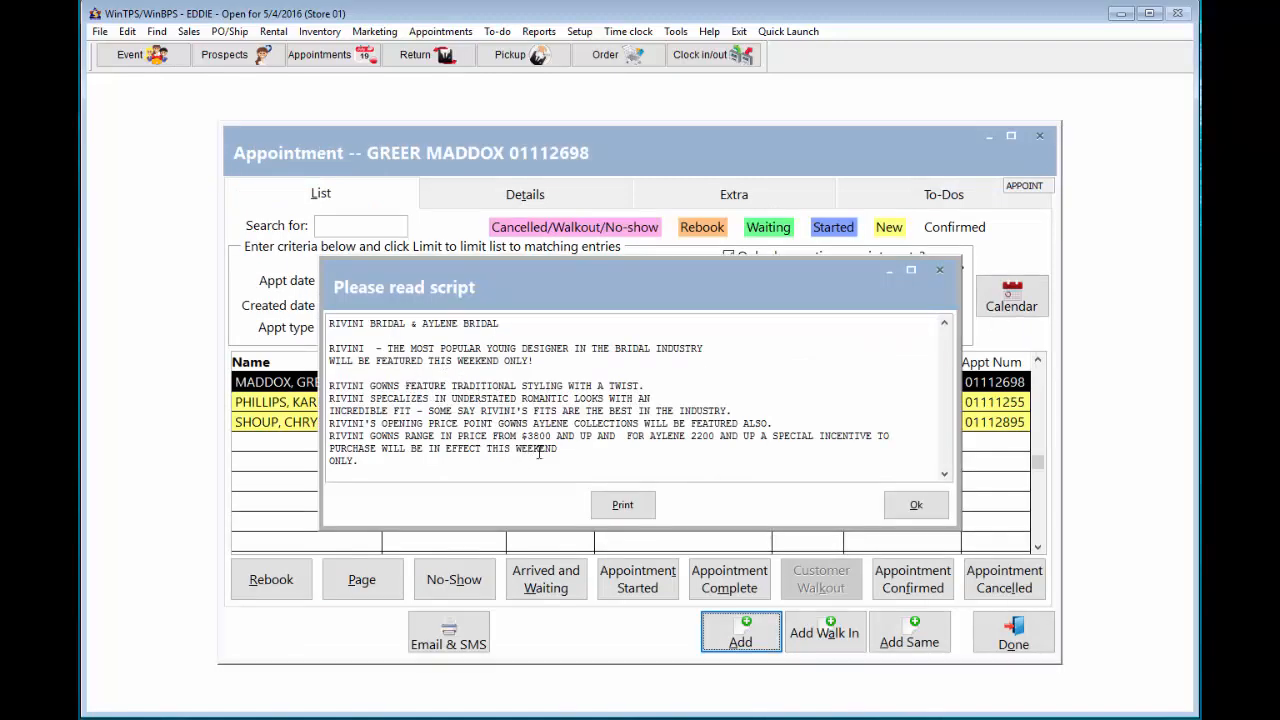
click(916, 505)
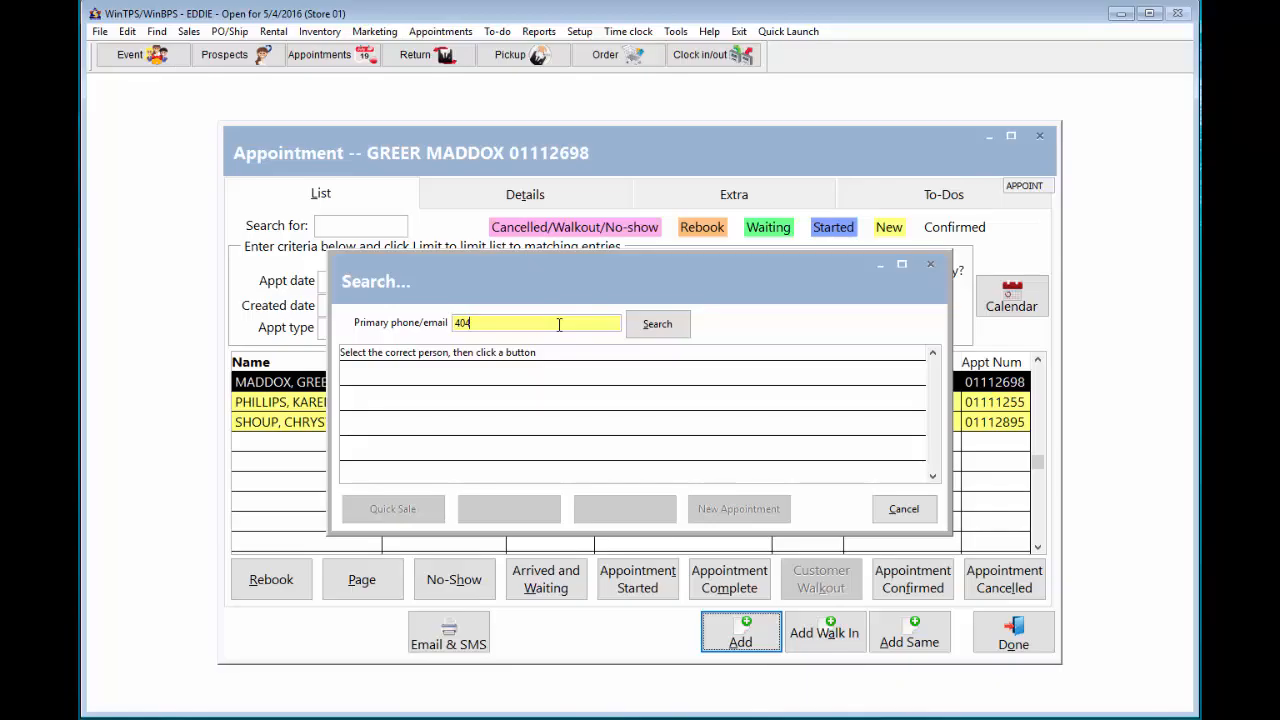
click(636, 323)
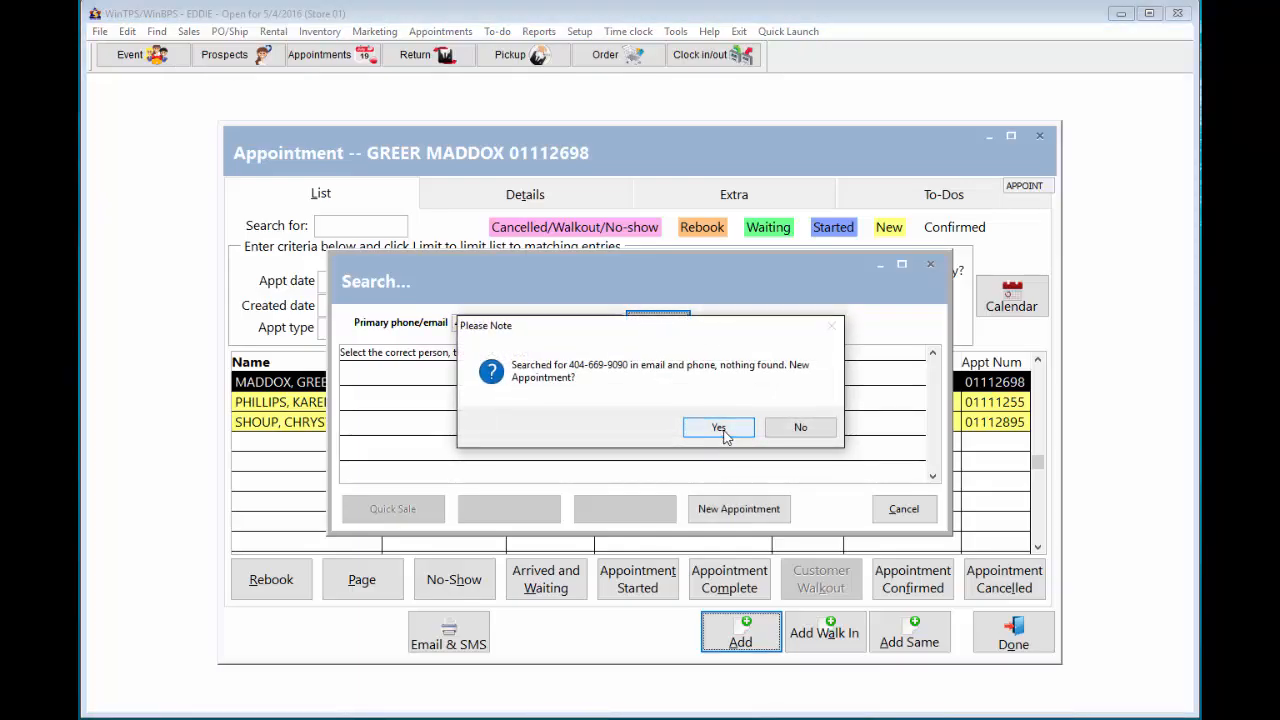
click(719, 428)
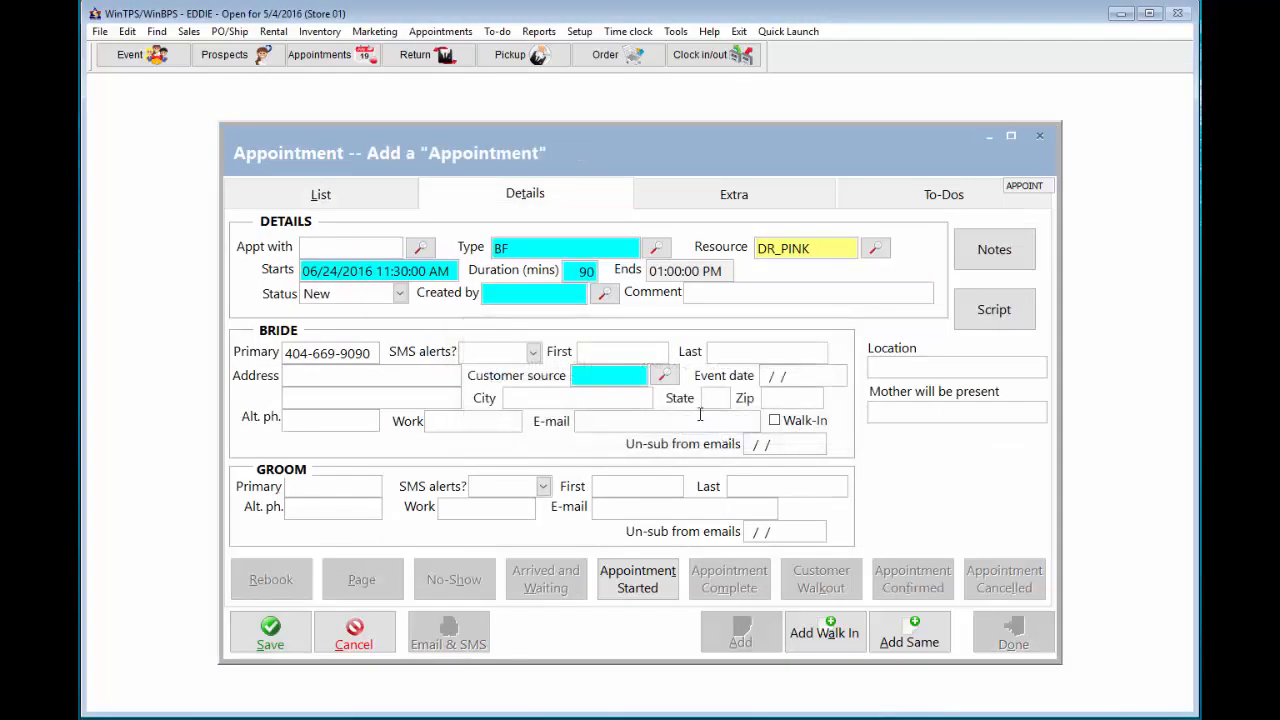
- Set Created by to MANAGER, fill in the bride's details, and save the appointment
click(512, 291)
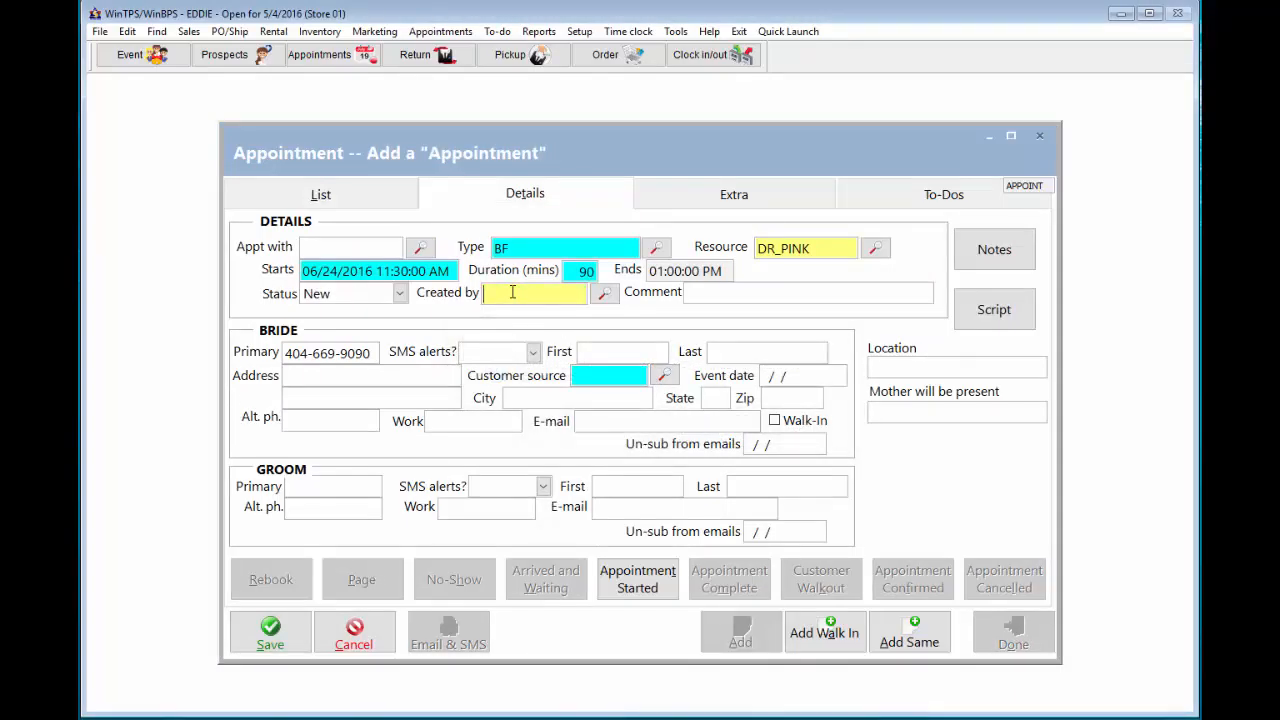
text(MANAGER)
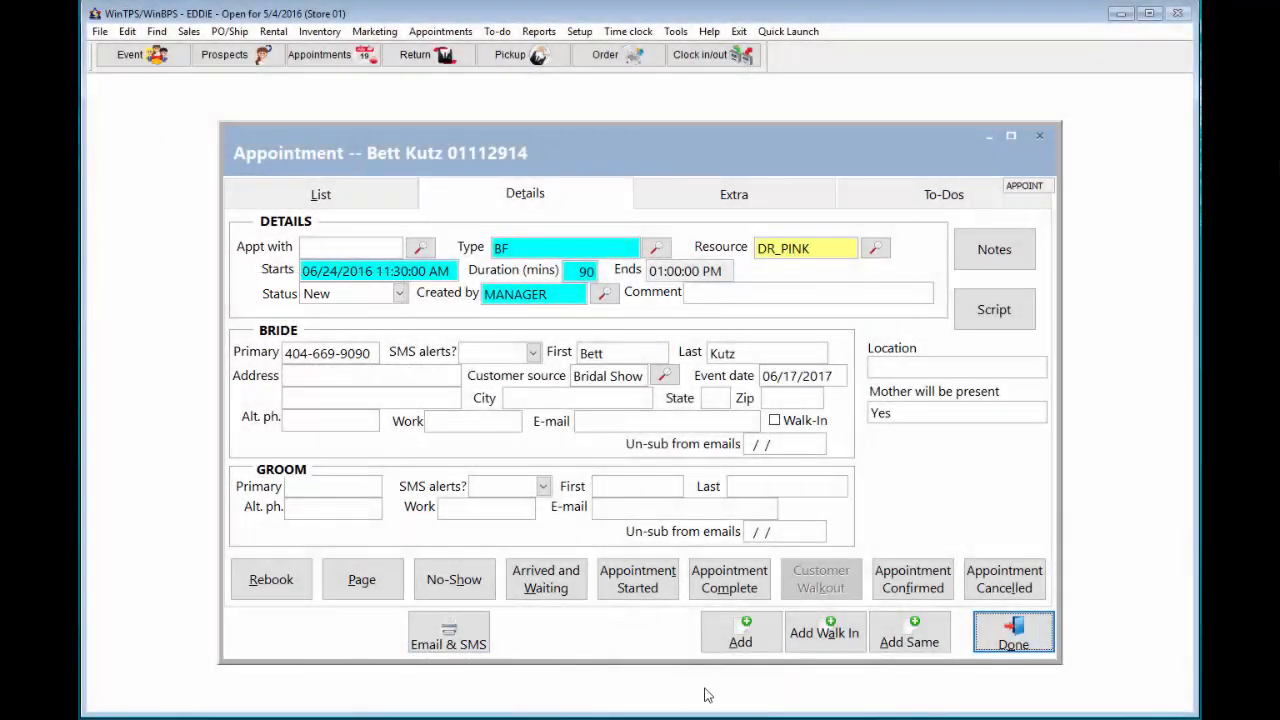
click(1013, 640)
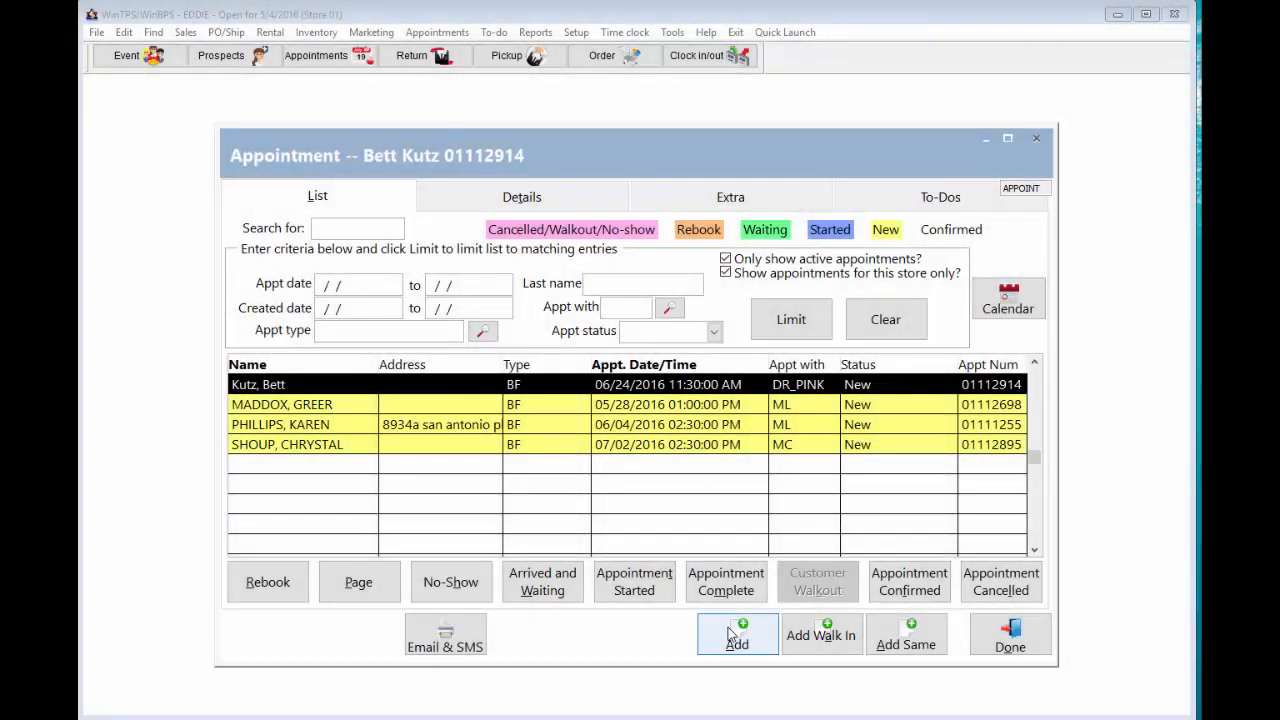
- Search BF availability by resource from 06/24/2016 and pick the 1:00 pm time slot
click(731, 637)
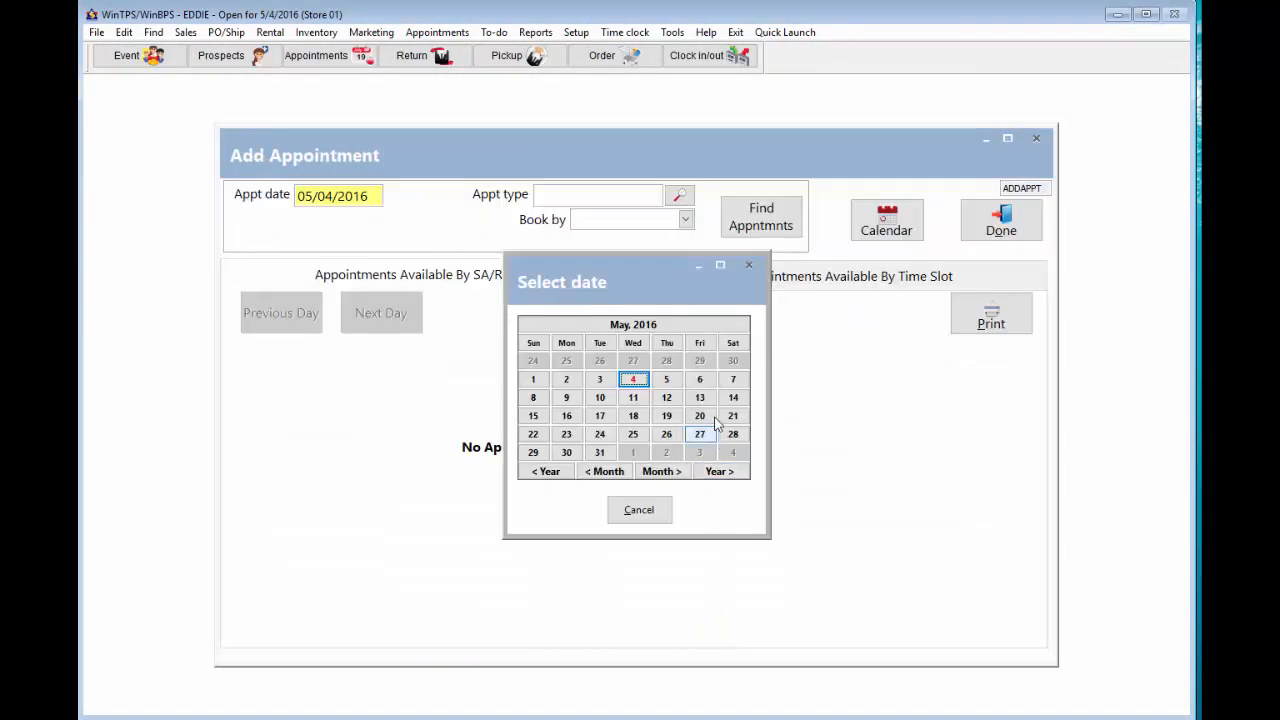
click(661, 471)
click(700, 415)
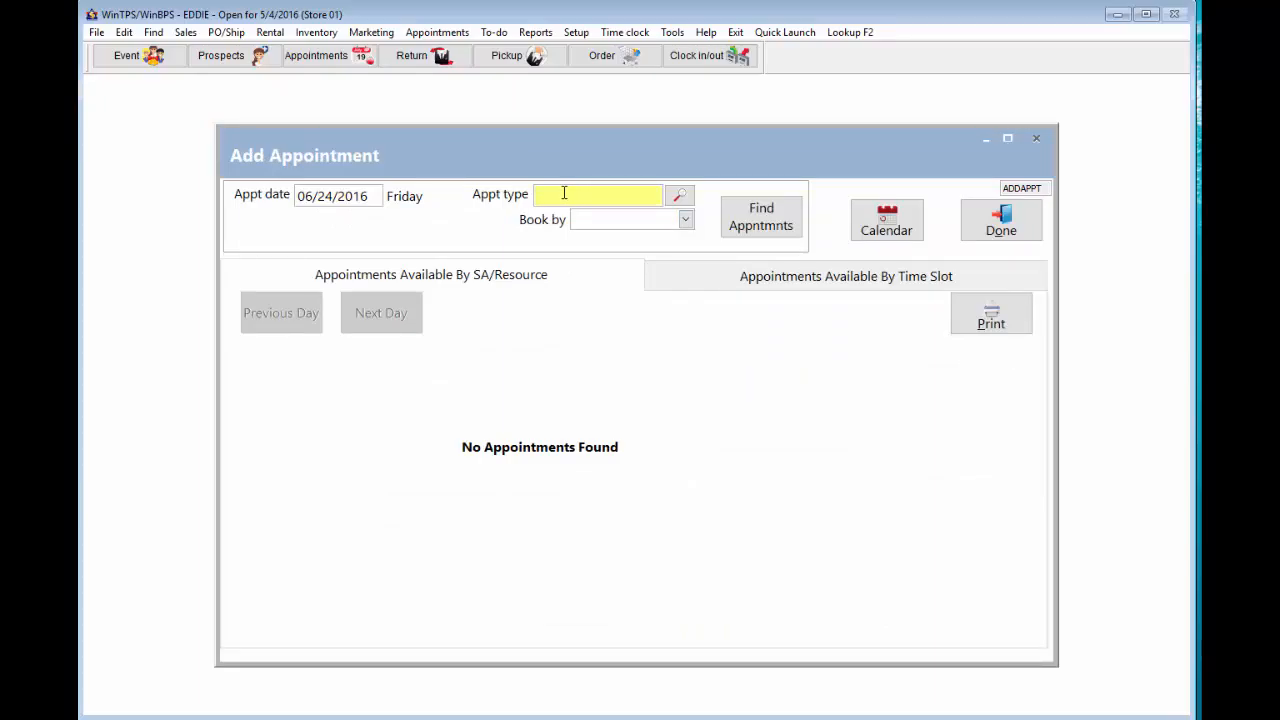
text(BF)
click(686, 219)
click(636, 246)
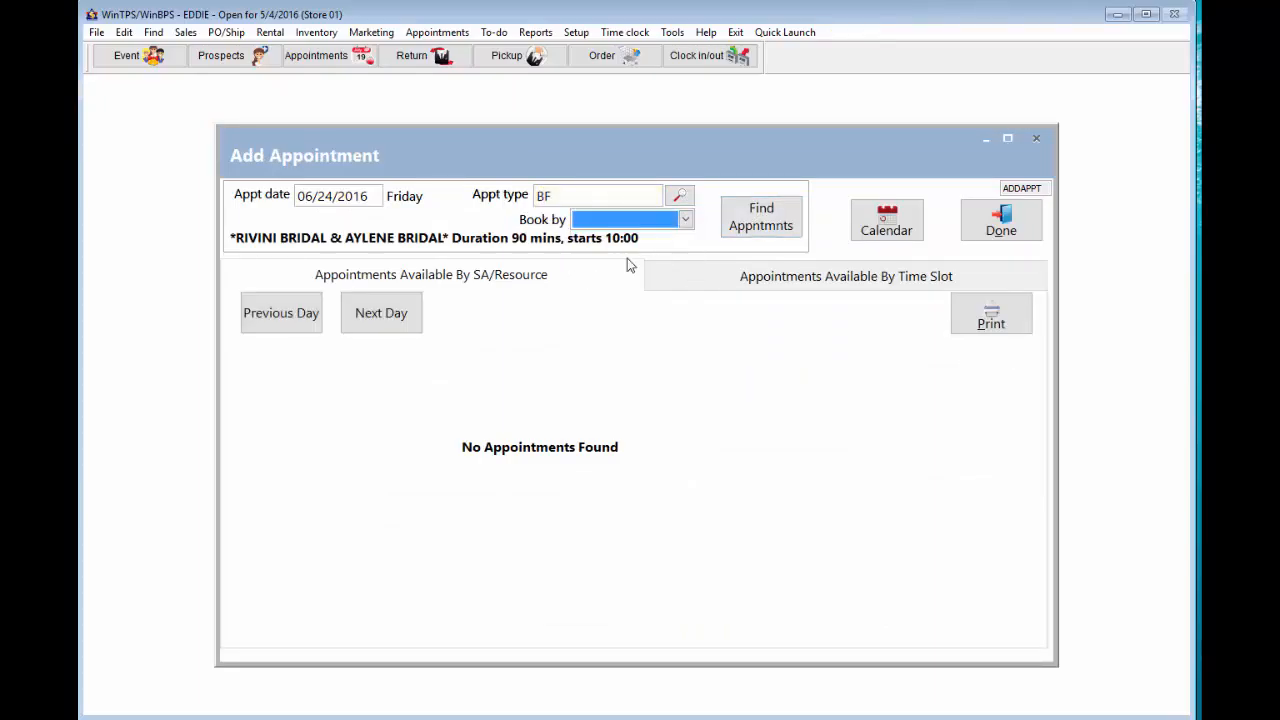
click(744, 226)
click(742, 278)
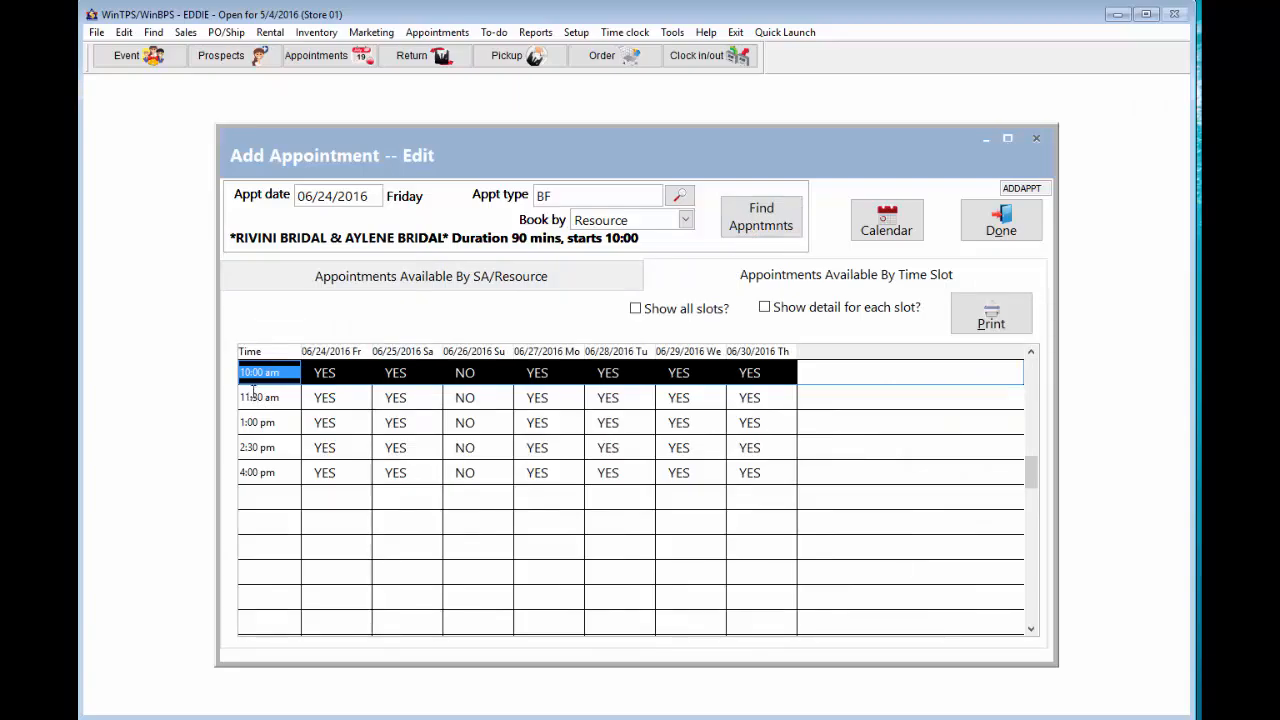
double_click(344, 419)
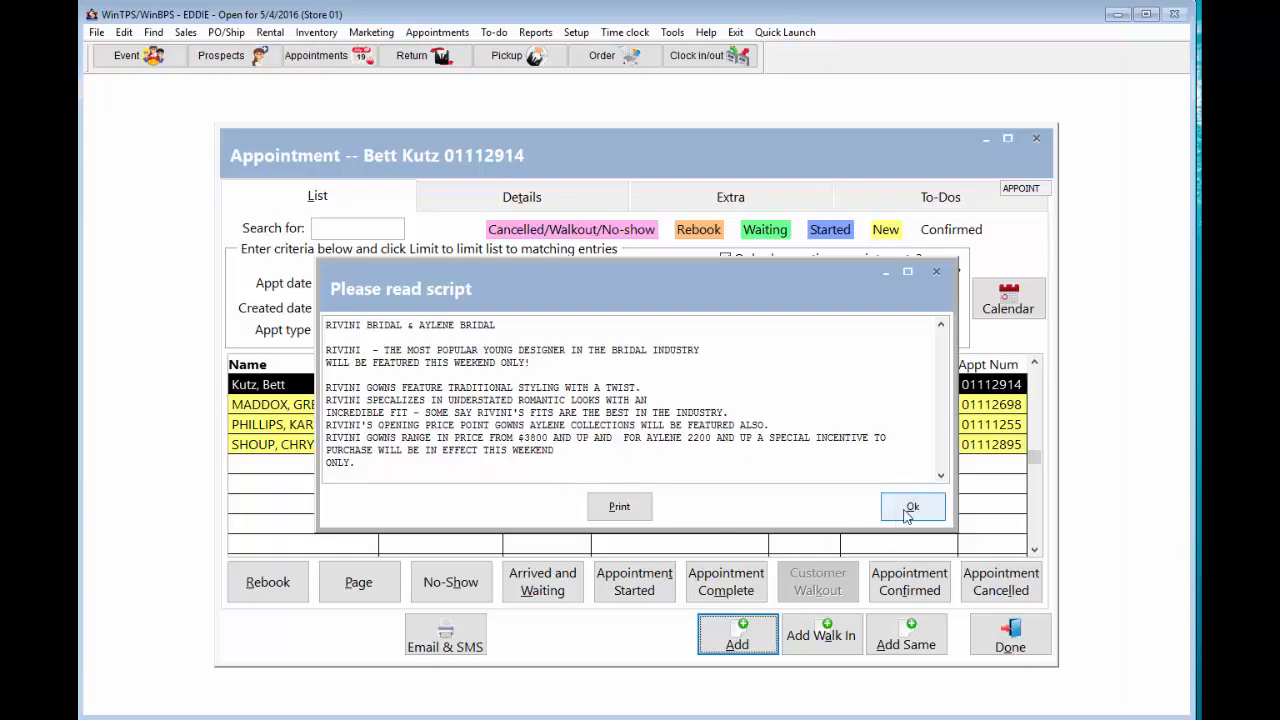
- Assign the second sales associate (BK) to the 06/23/2016 1:00 PM appointment and save it
click(907, 512)
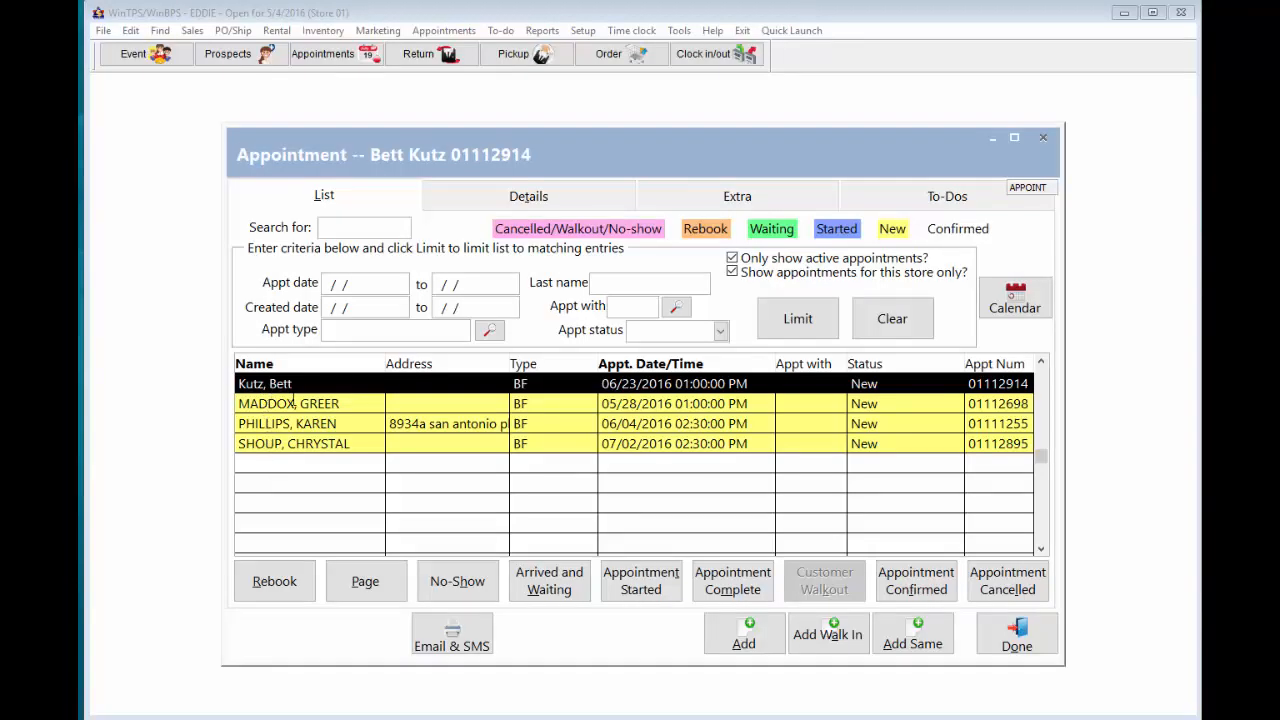
click(292, 402)
click(299, 384)
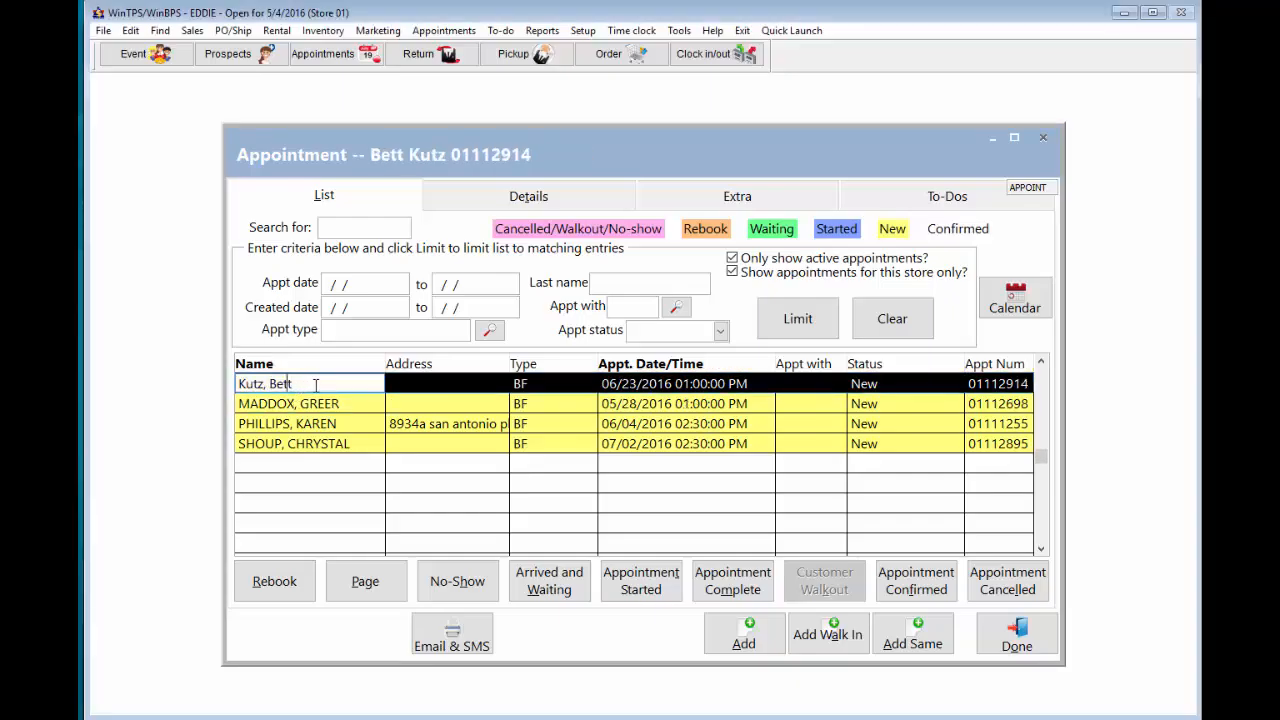
click(479, 200)
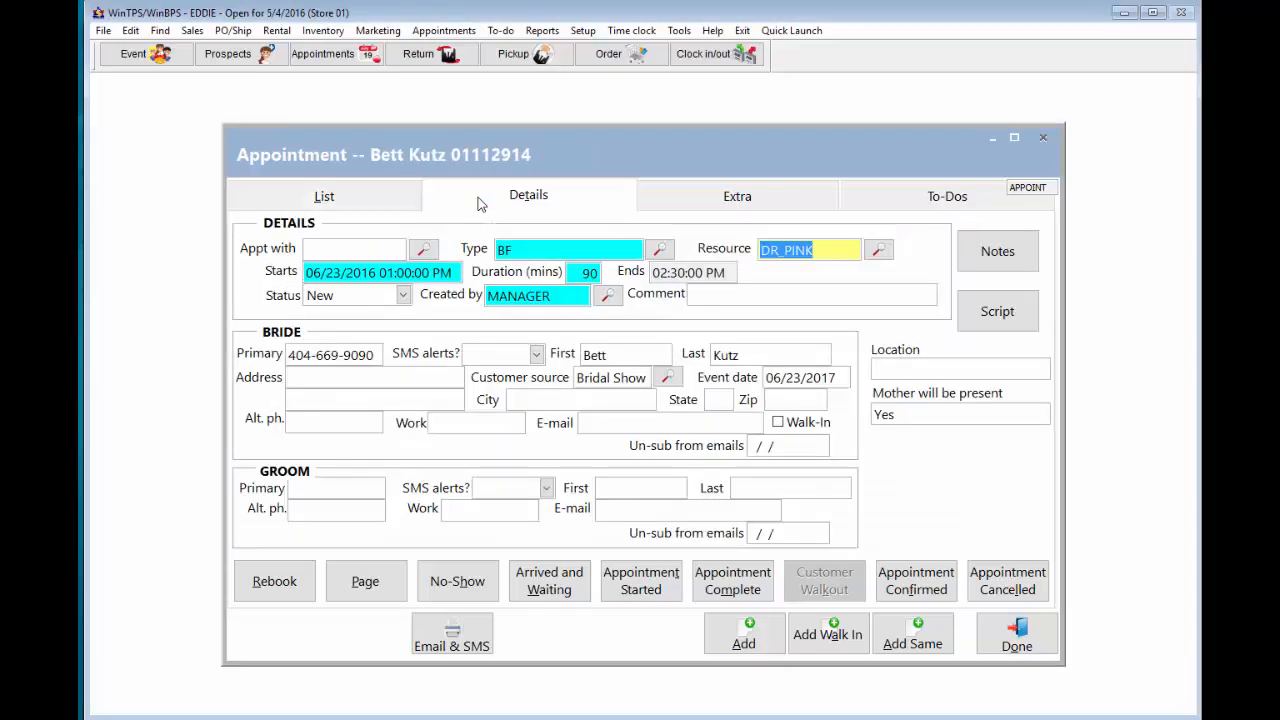
click(380, 251)
click(422, 249)
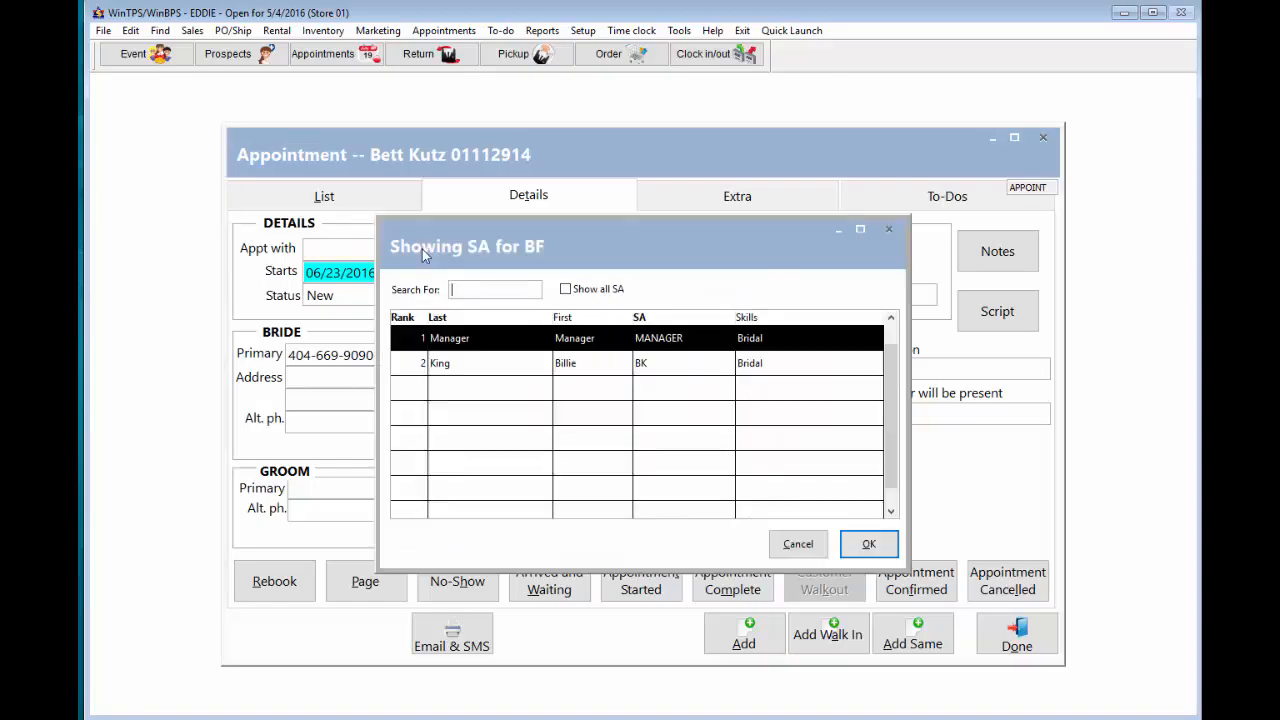
click(463, 364)
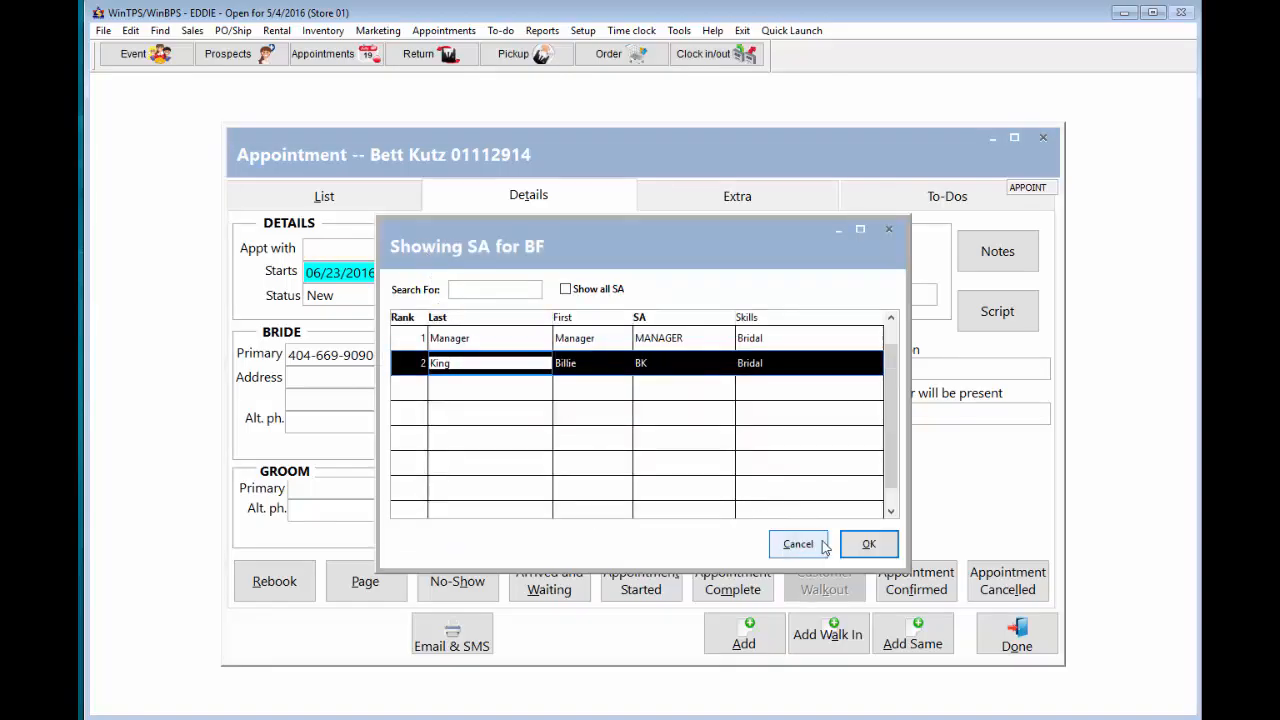
click(869, 544)
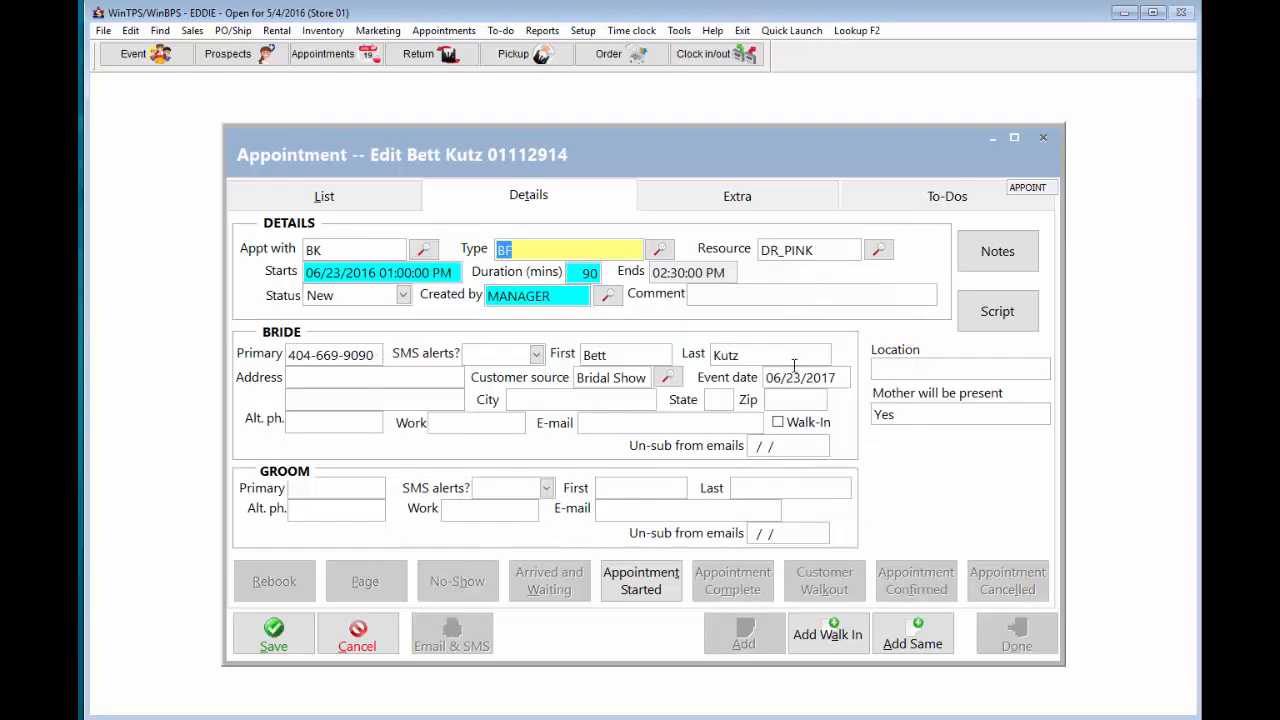
click(275, 636)
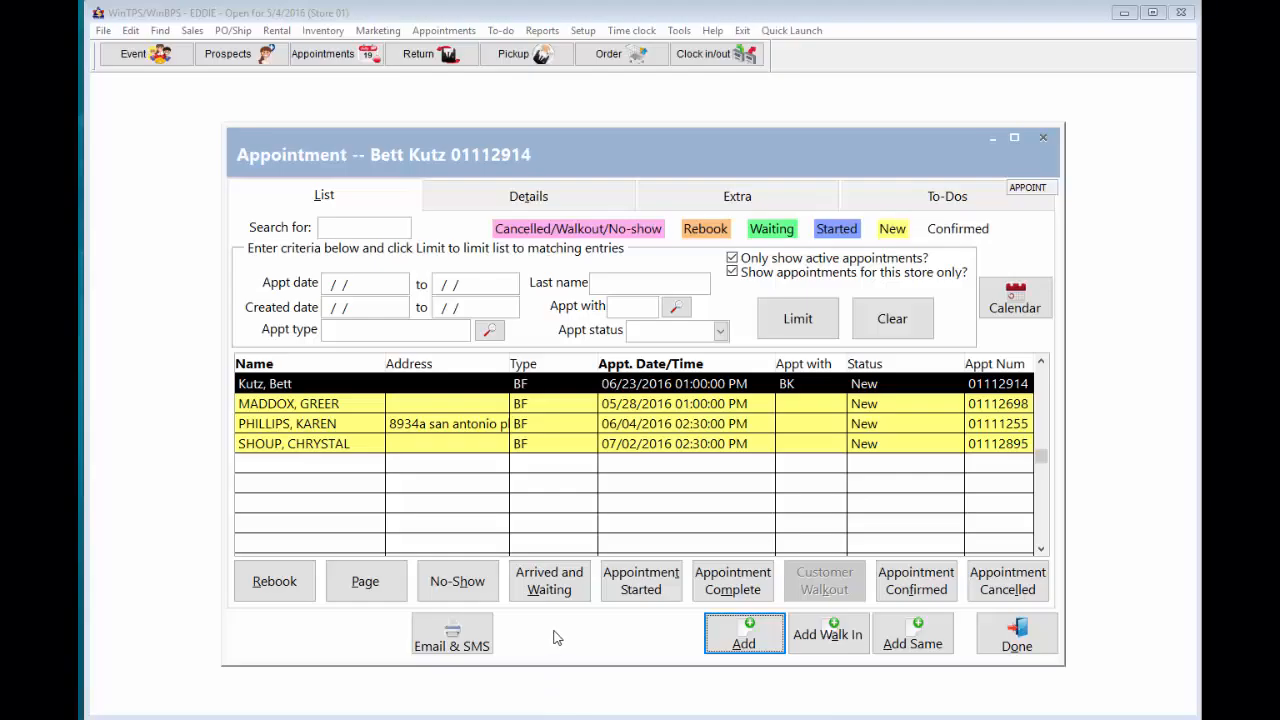
- Find BF slots by sales associate for 05/27/2016 and take the 6:30 PM slot with the second associate
click(743, 641)
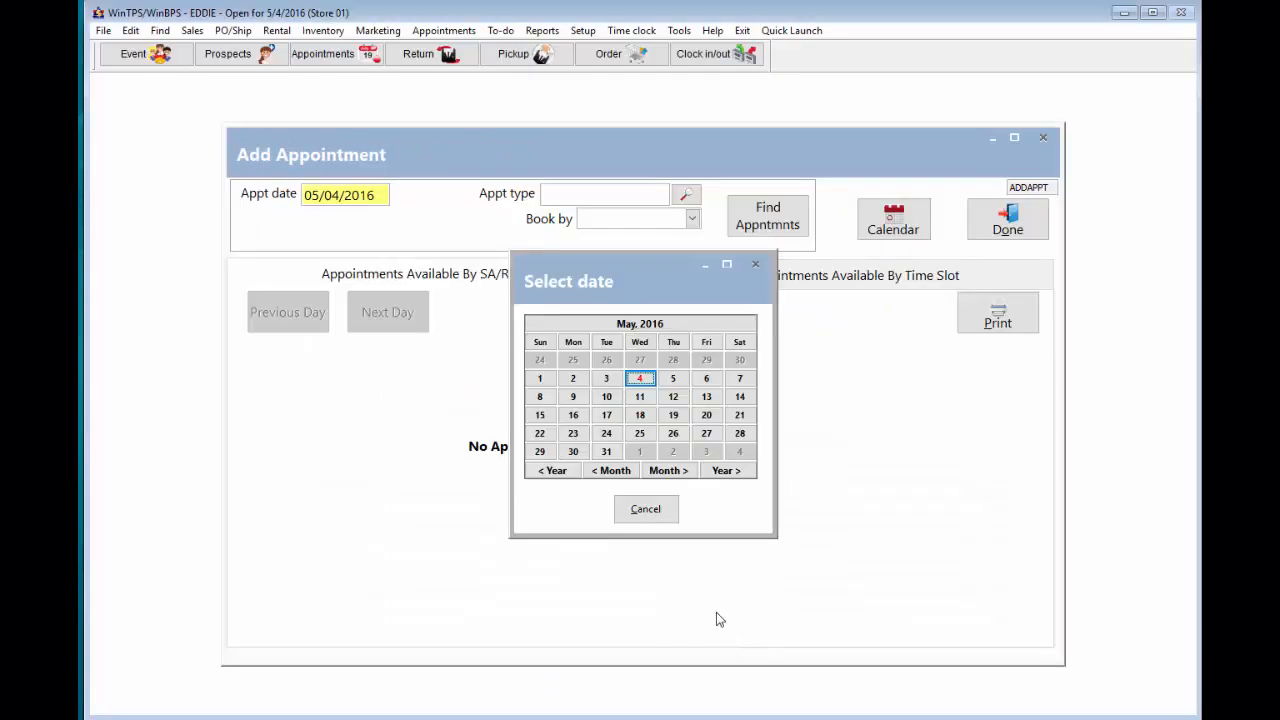
click(706, 433)
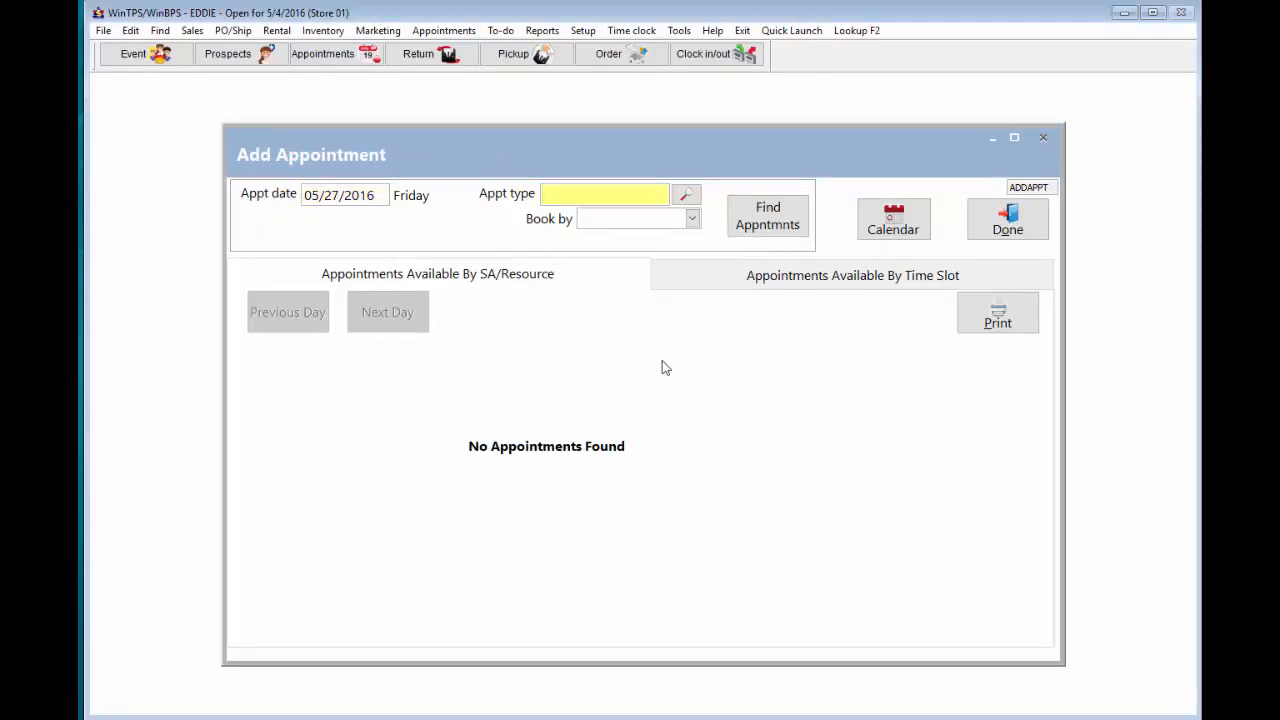
text(BF)
click(632, 220)
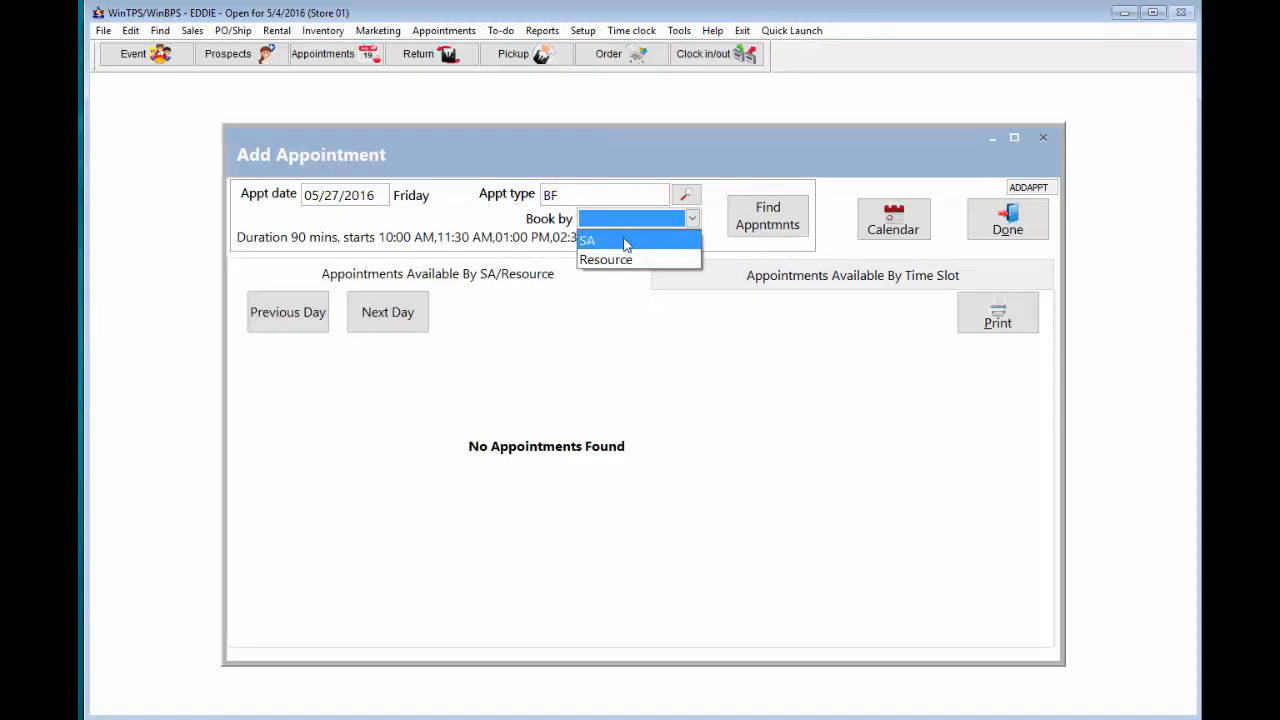
click(607, 243)
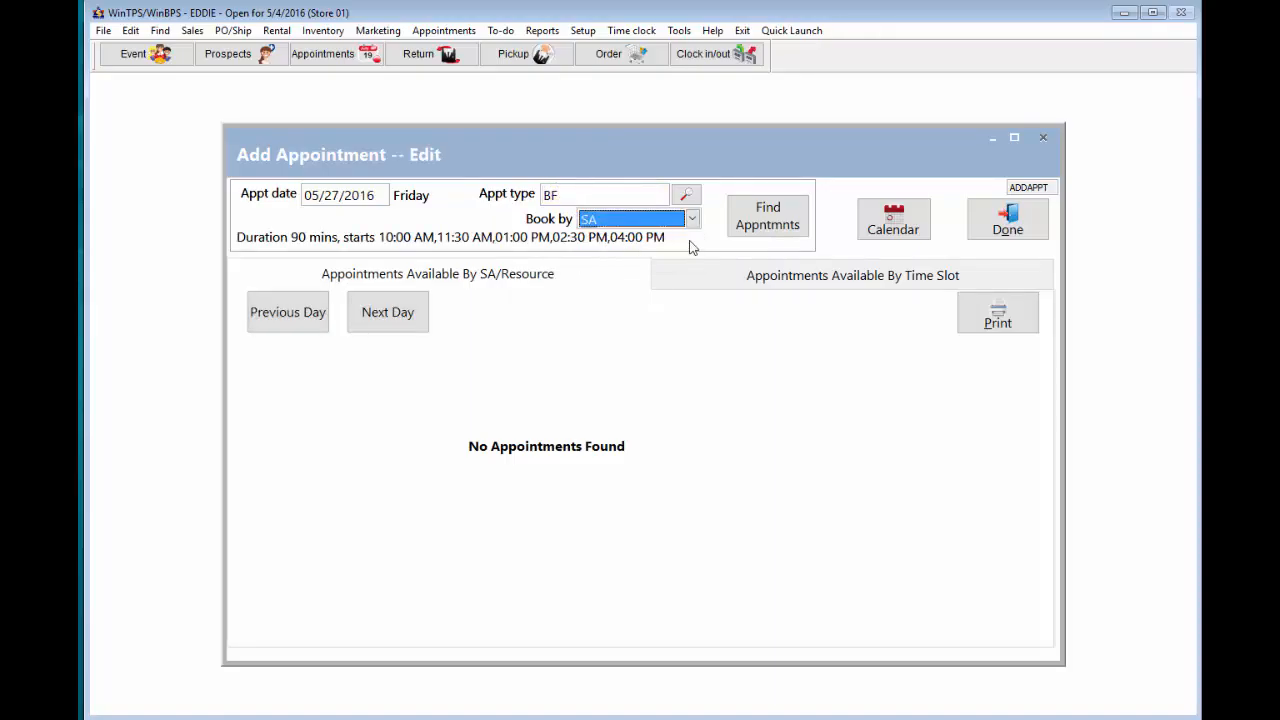
click(751, 226)
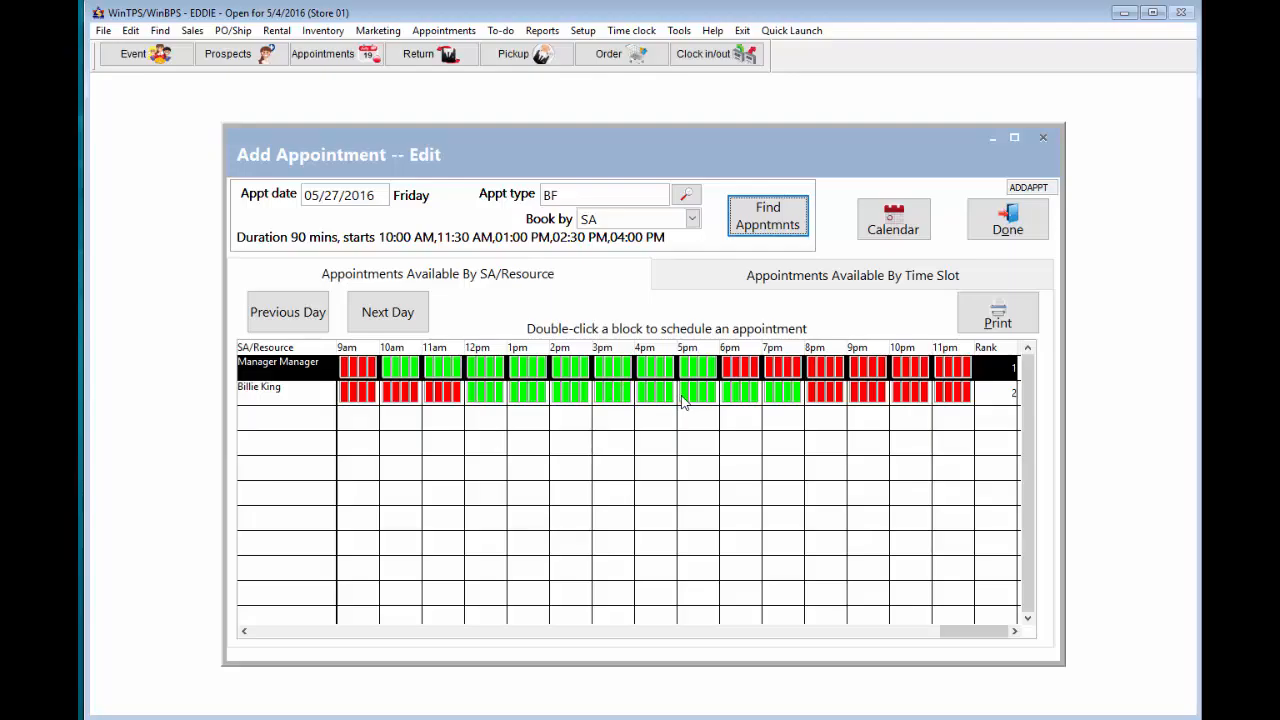
double_click(720, 400)
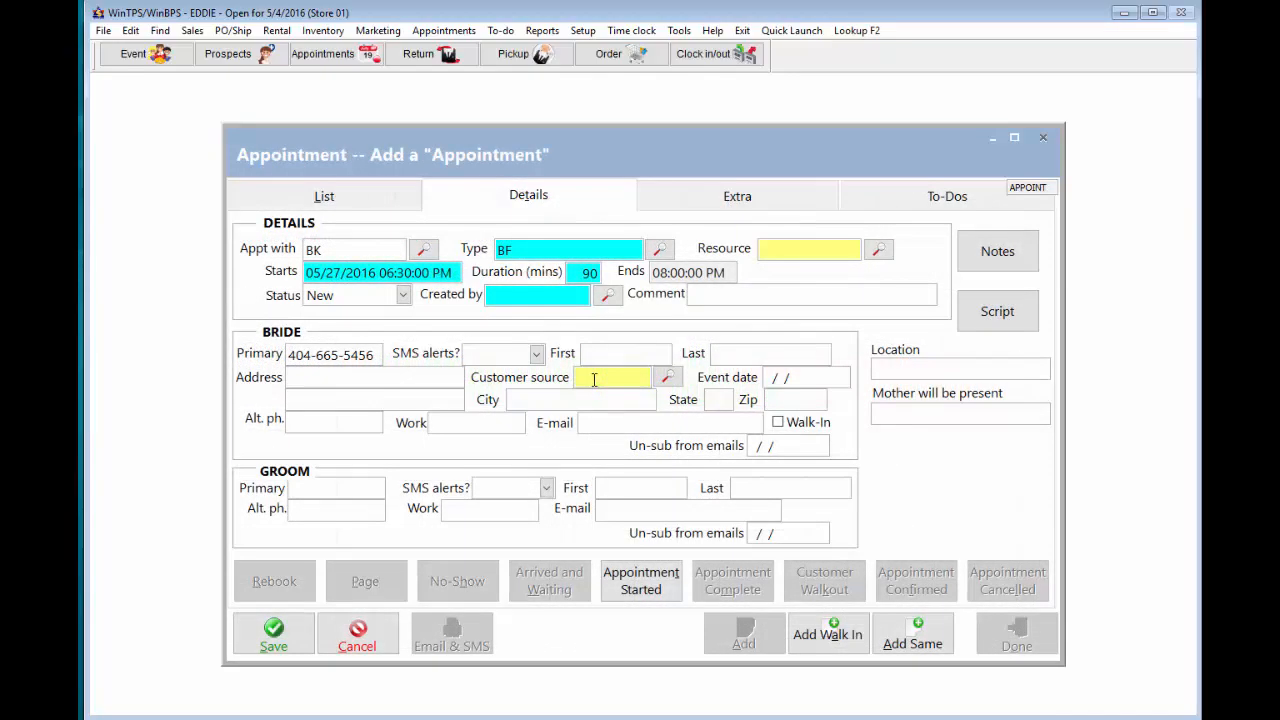
- Set the customer source to Bridal Show and enter the bride's first name
click(594, 380)
text(Bridal Show)
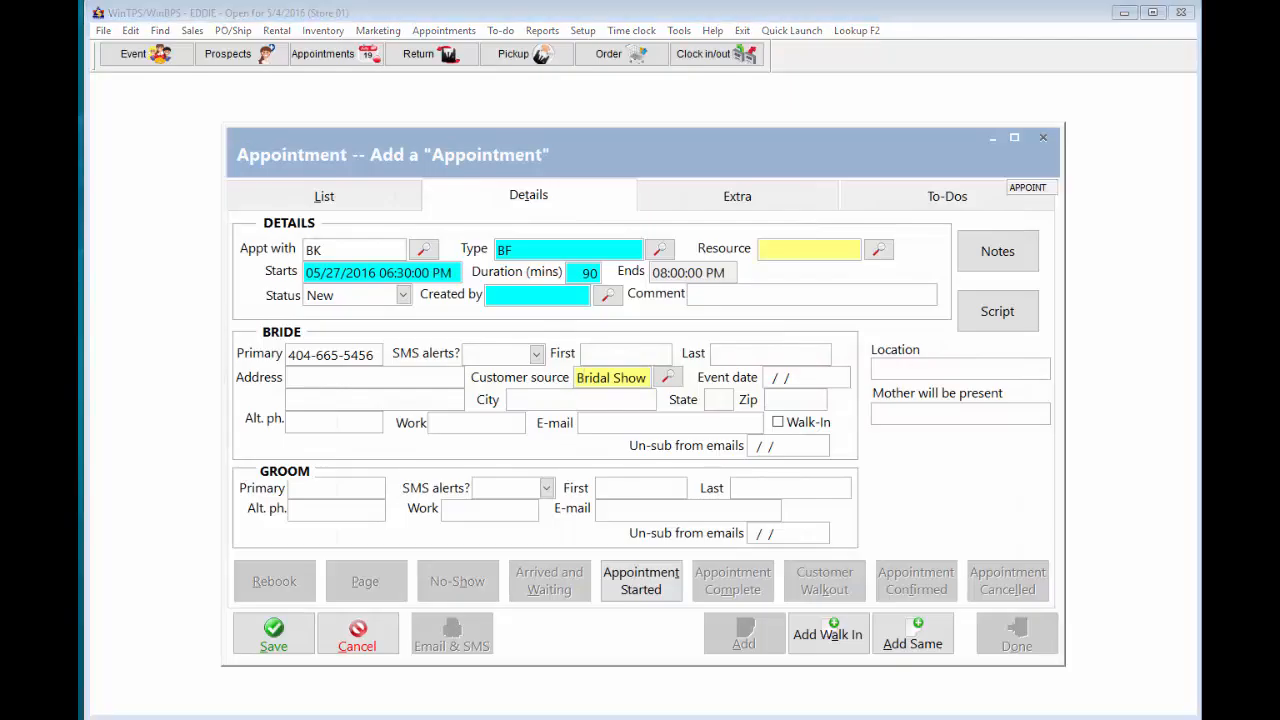
click(588, 358)
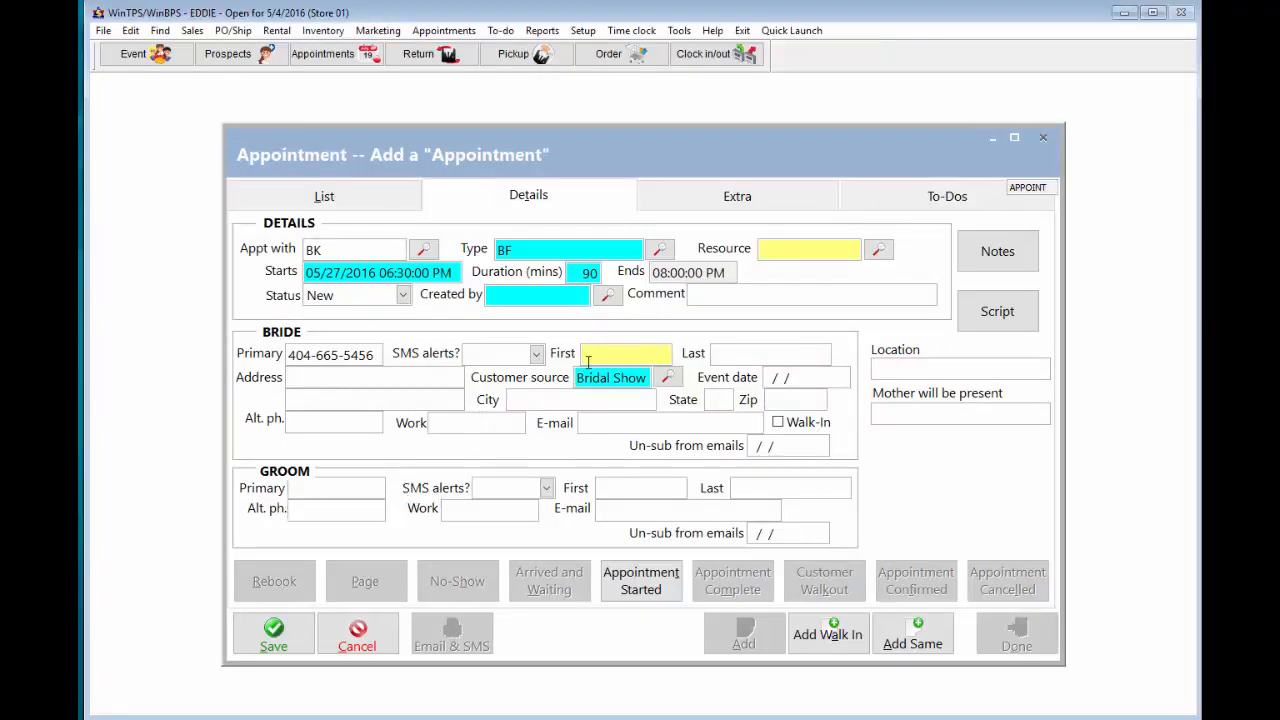
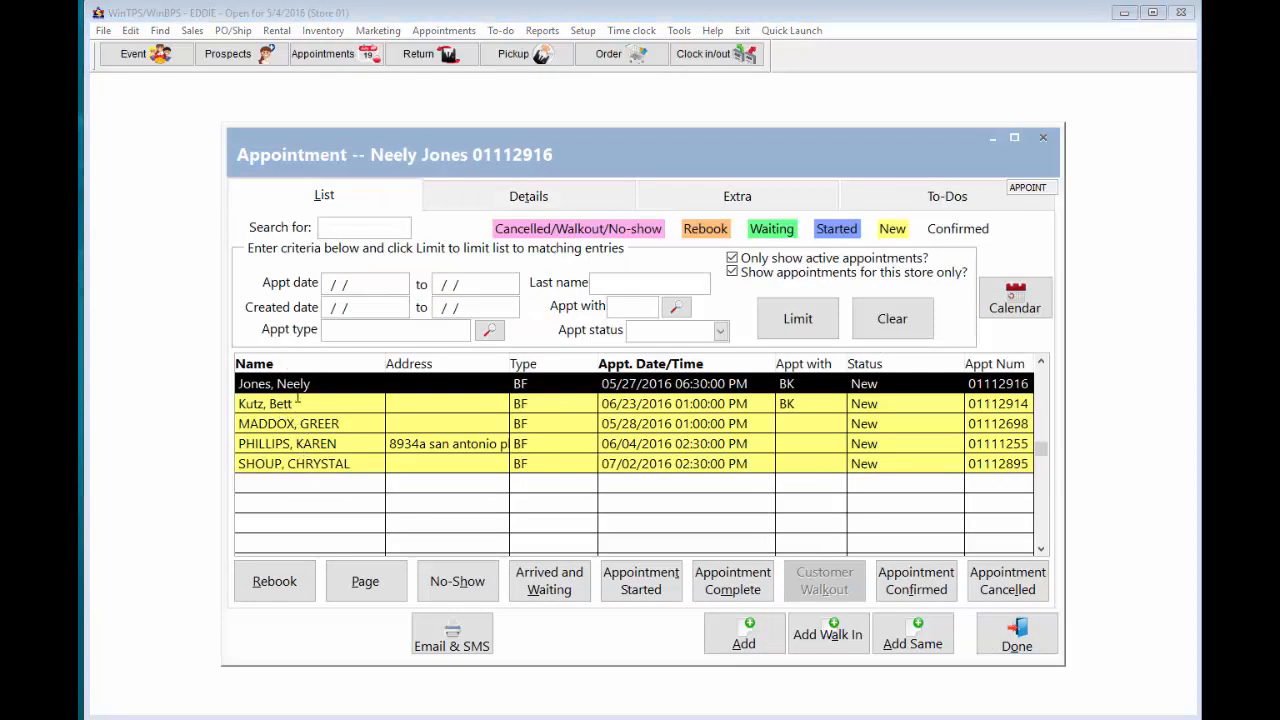
- Reselect the 05/27/2016 6:30 PM appointment and set its resource to DR_RED
click(300, 392)
click(288, 405)
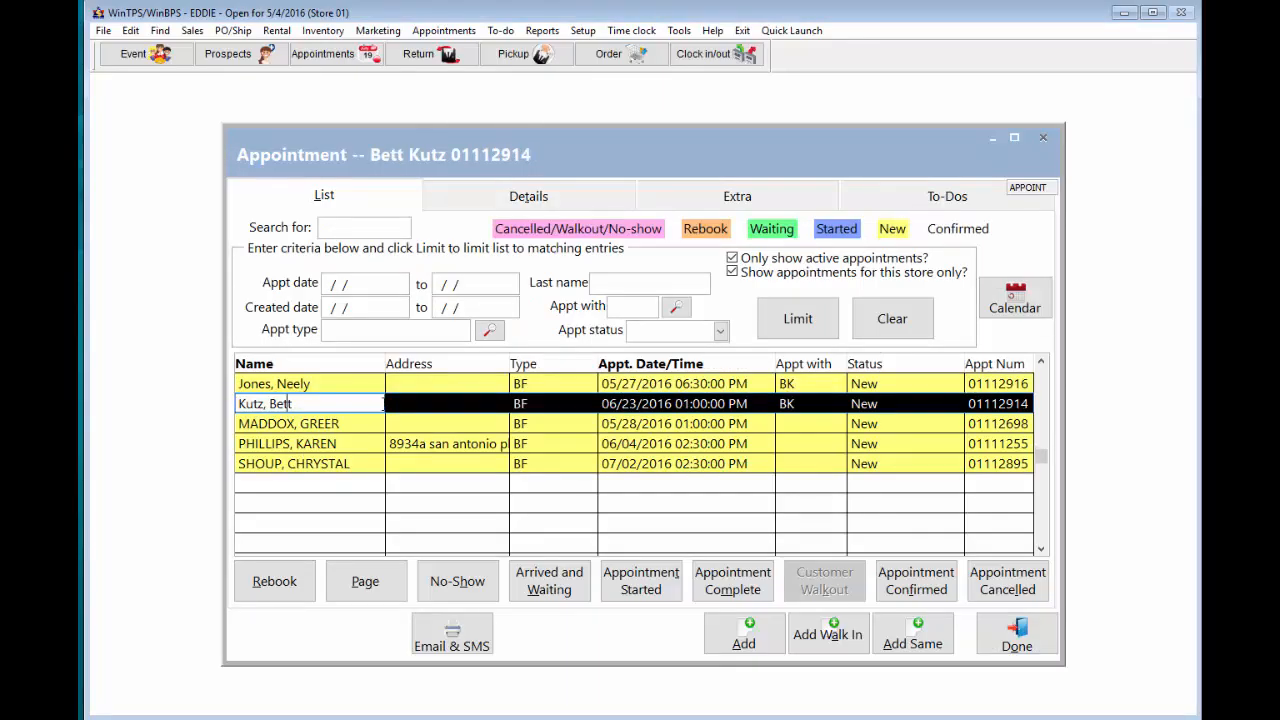
click(304, 386)
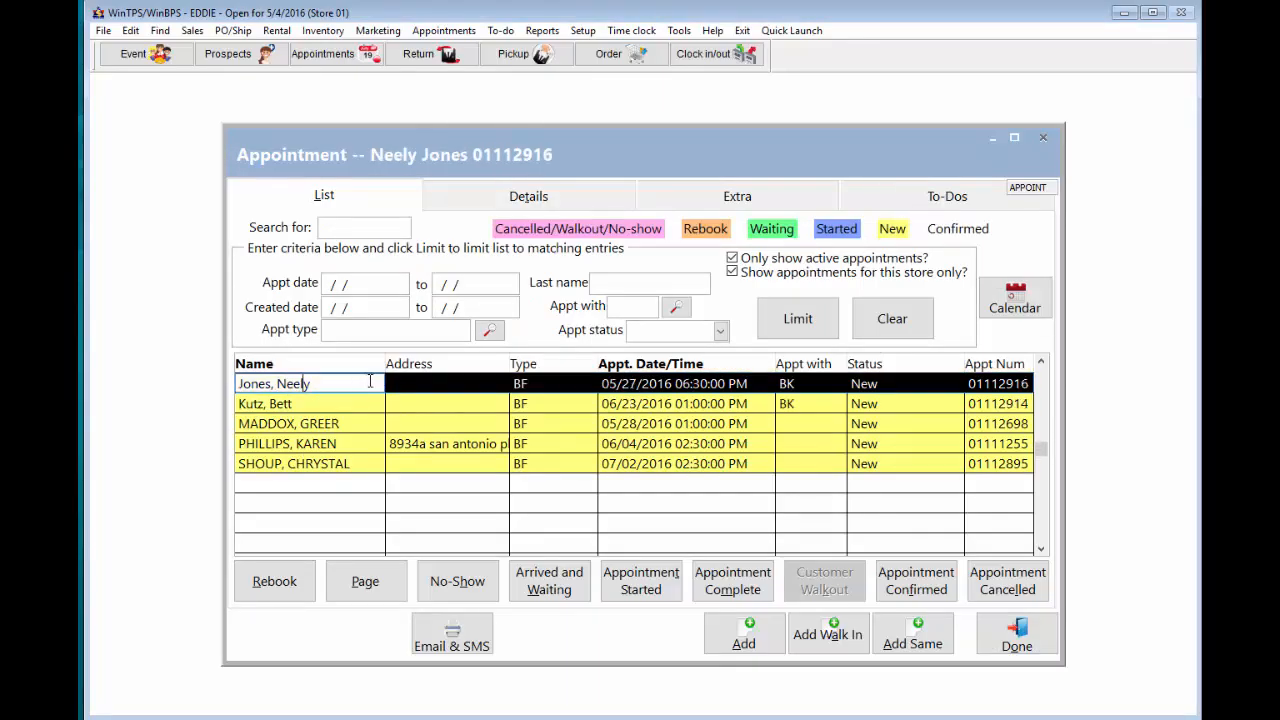
click(532, 196)
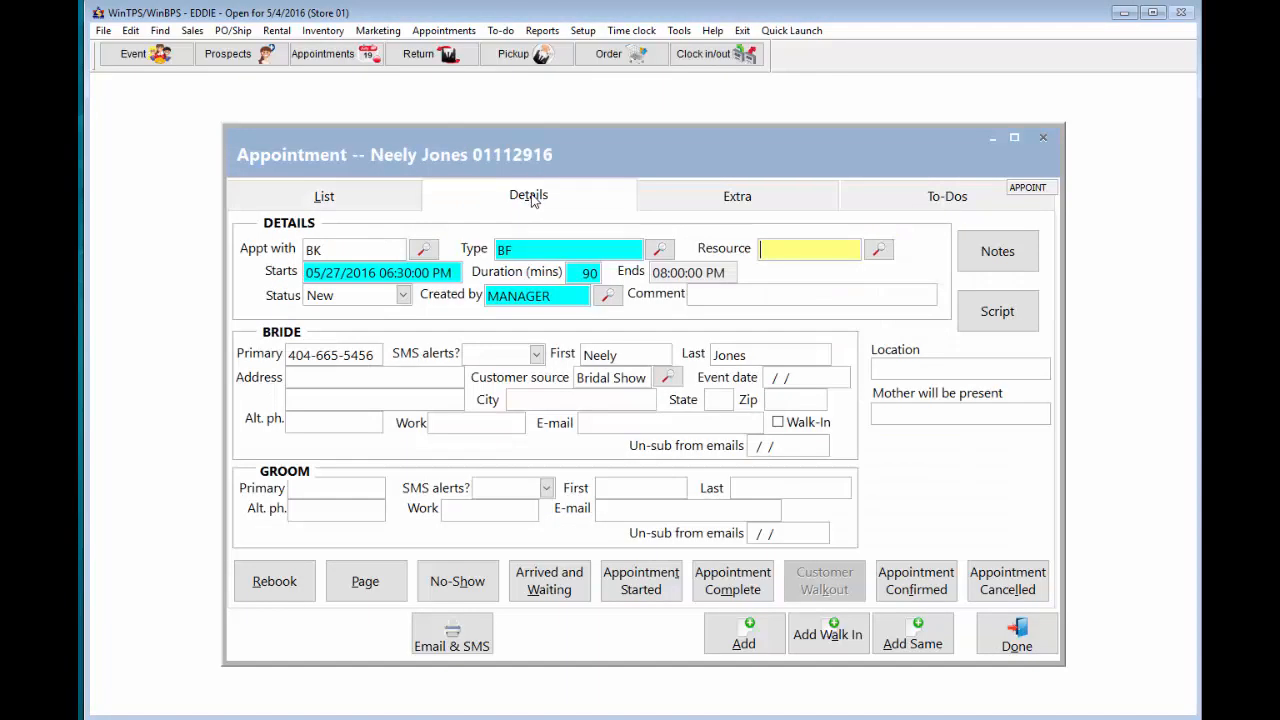
click(879, 249)
click(618, 268)
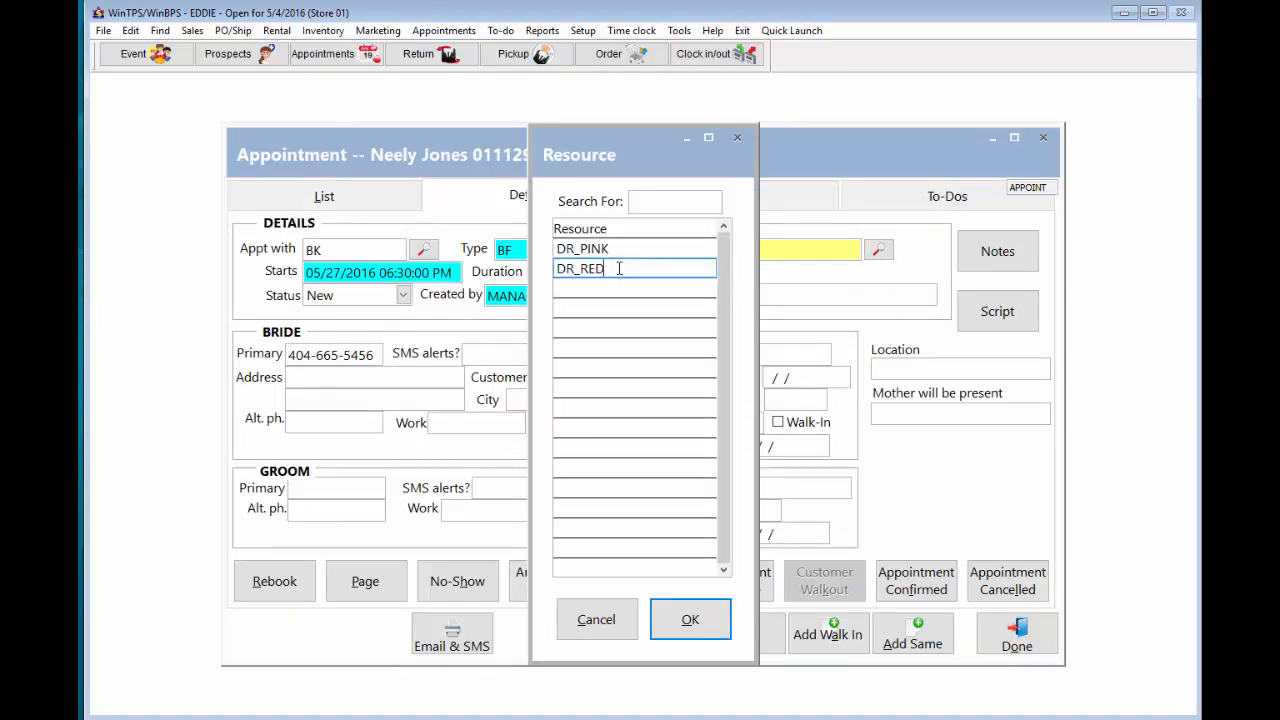
click(690, 620)
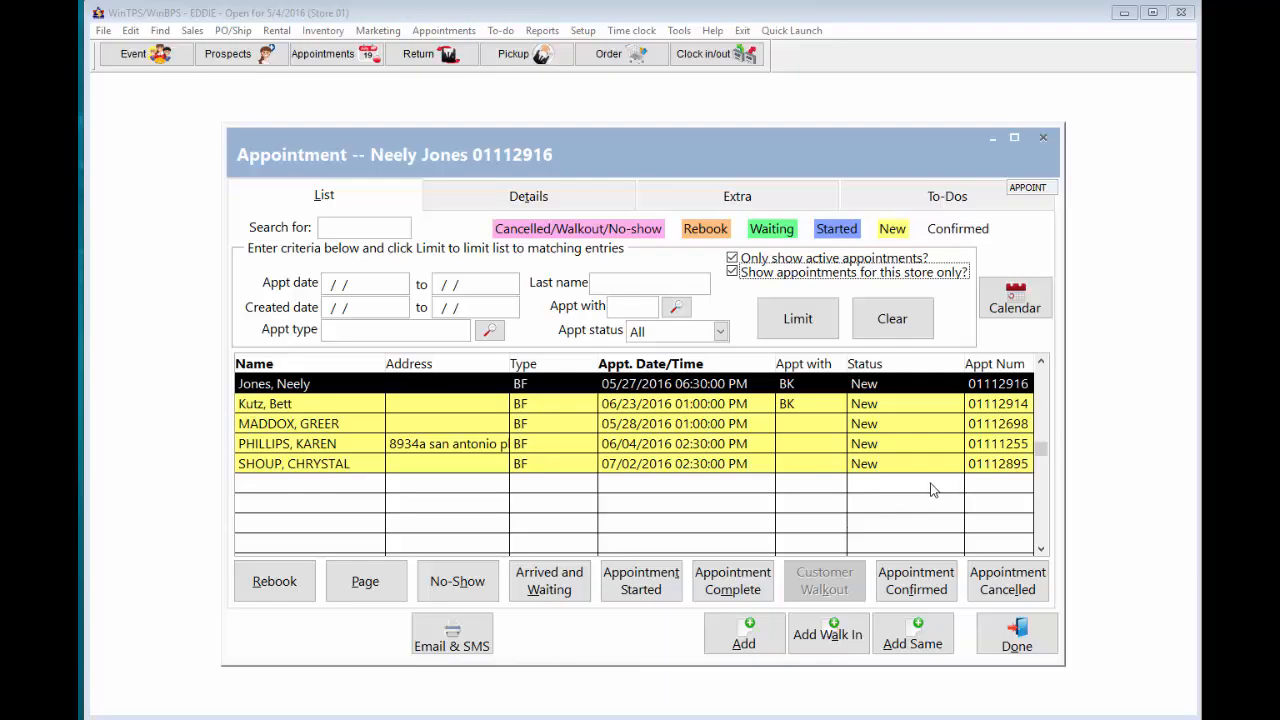
- Filter the appointment list by the bride's last name
click(620, 285)
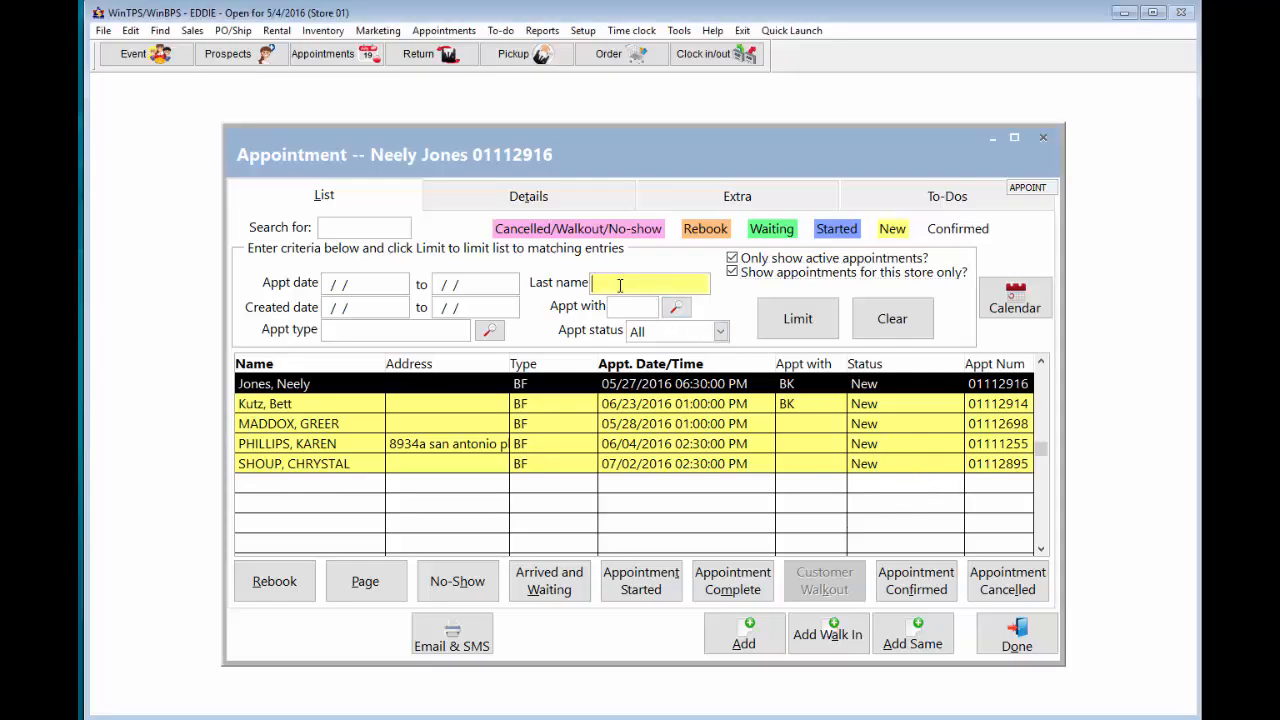
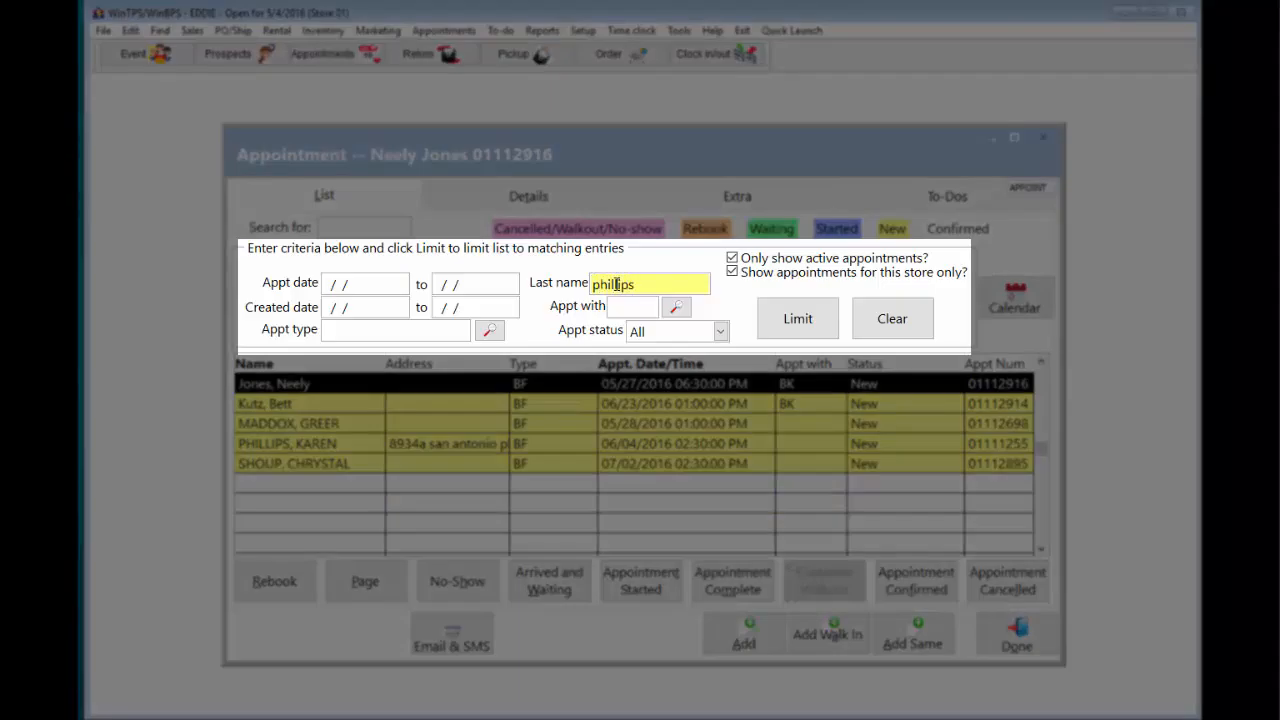
click(780, 317)
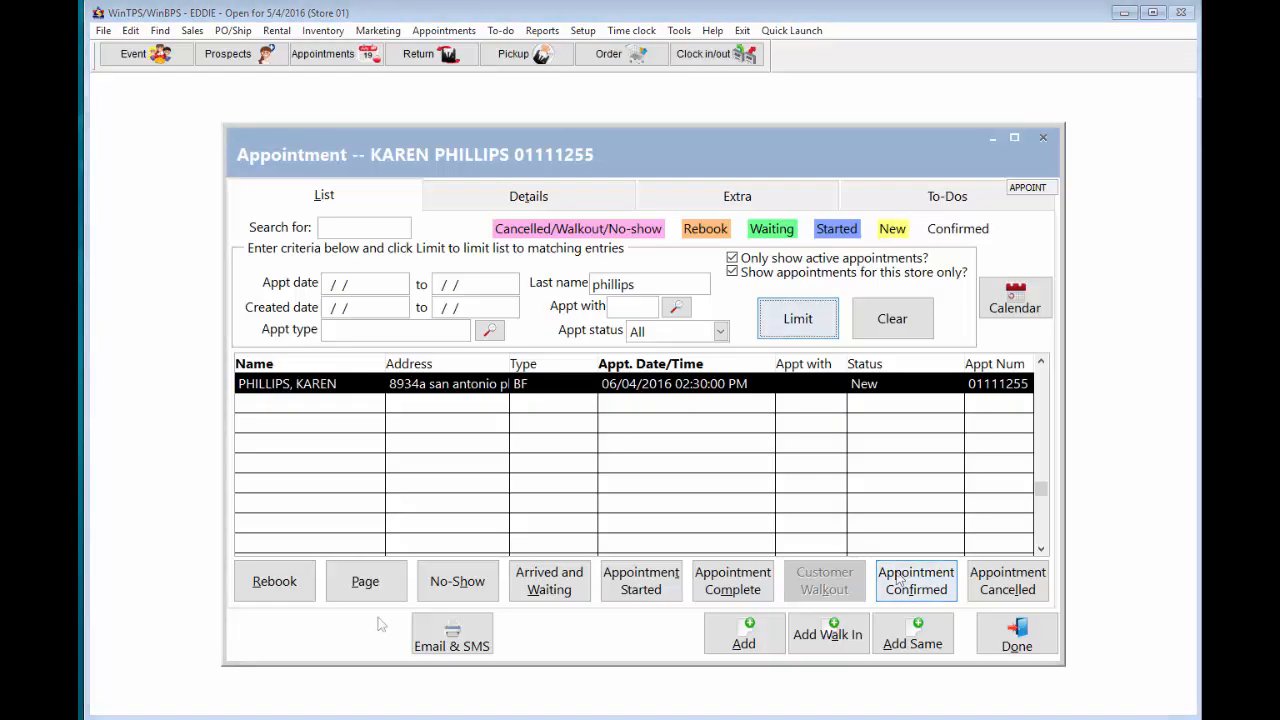
- In the bride's appointment details, set City to Atlanta and mark the appointment confirmed
click(658, 383)
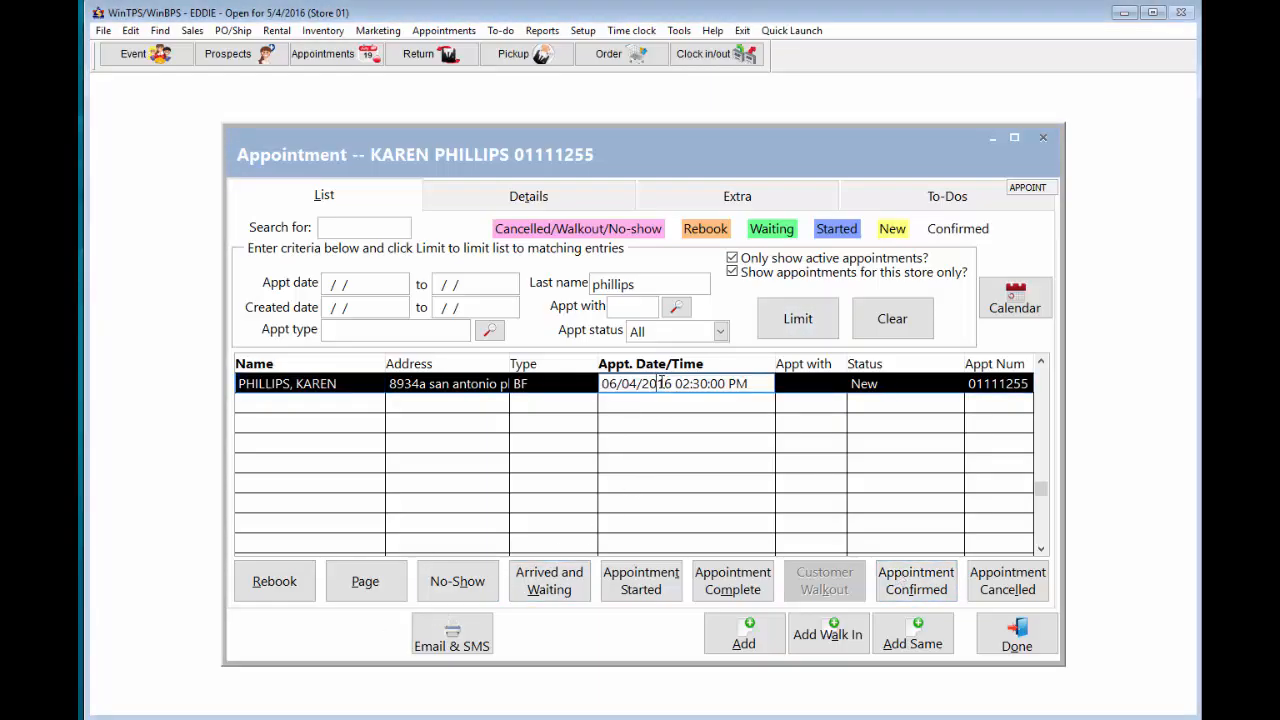
click(553, 196)
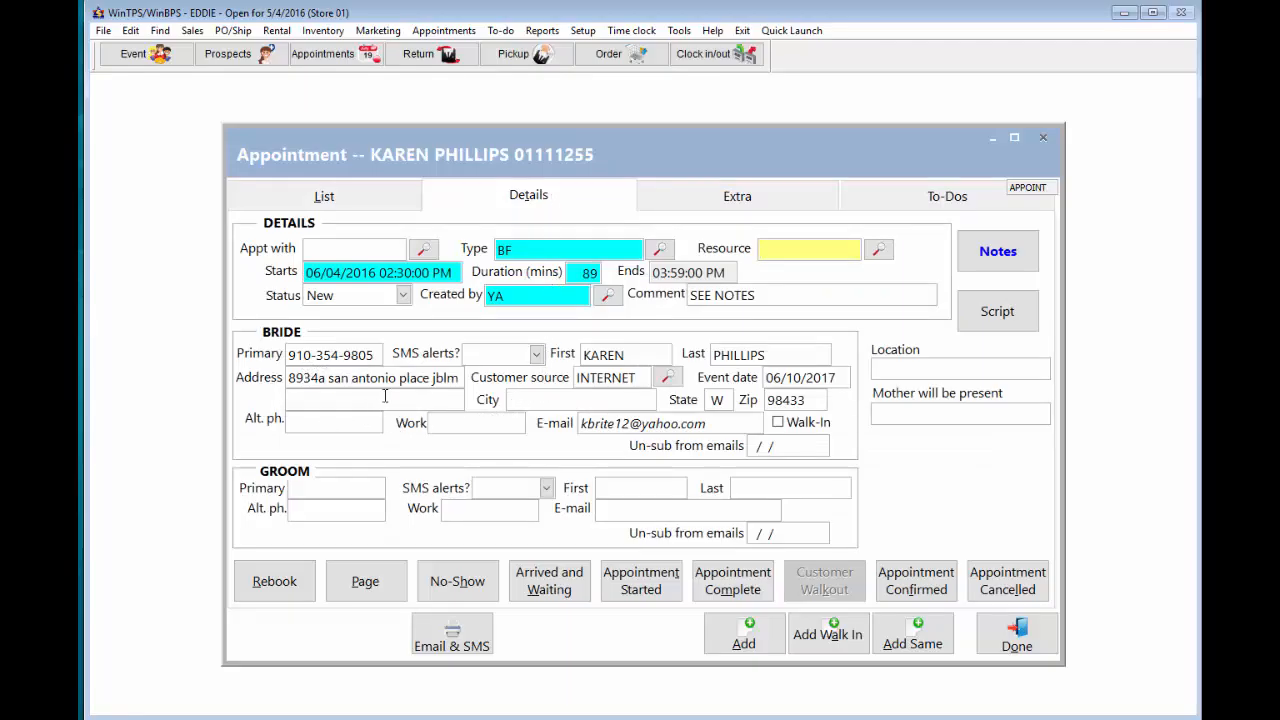
click(532, 400)
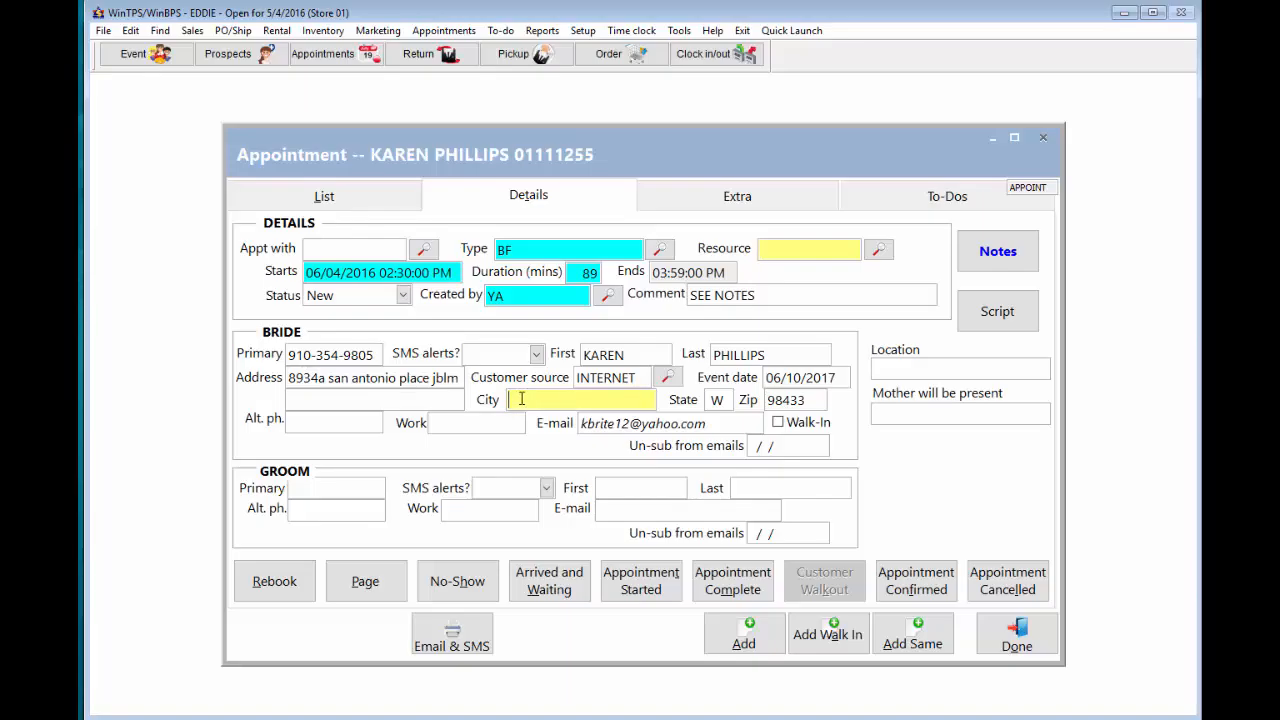
text(Atlanta)
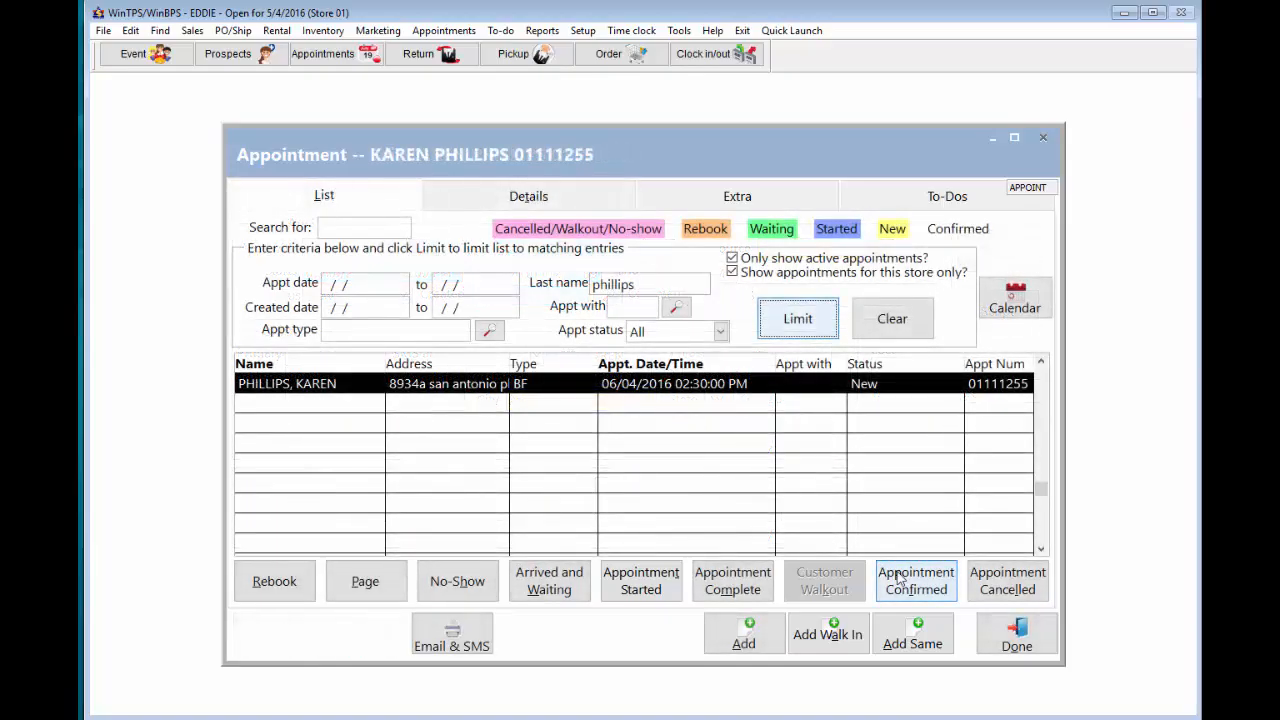
click(898, 578)
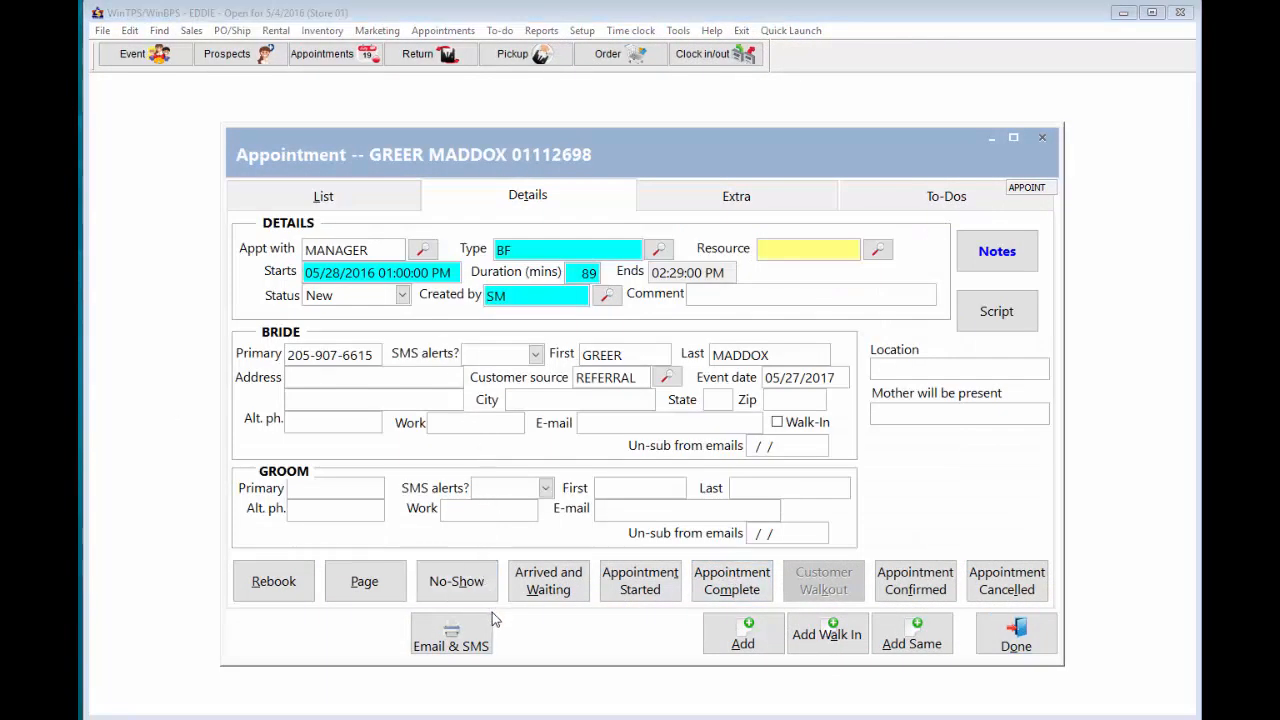
- Mark the 05/28/2016 appointment started, then complete, and create a new prospect for the bride
click(634, 588)
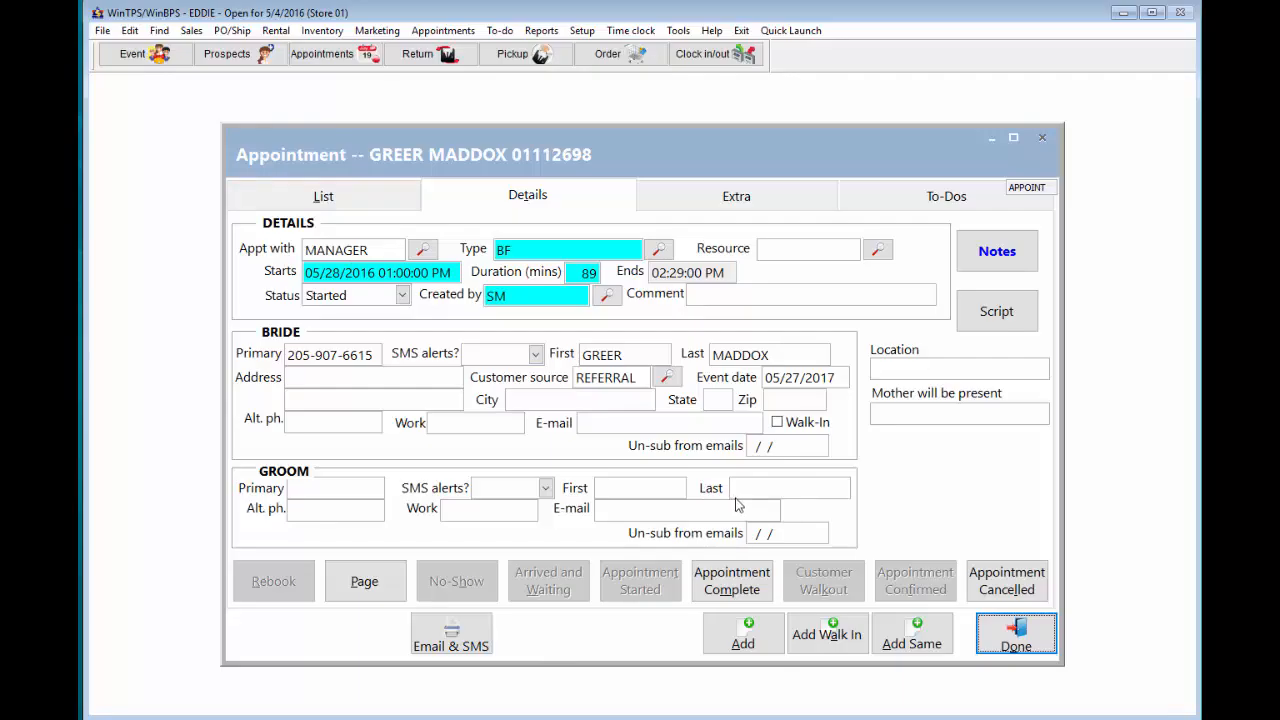
click(740, 585)
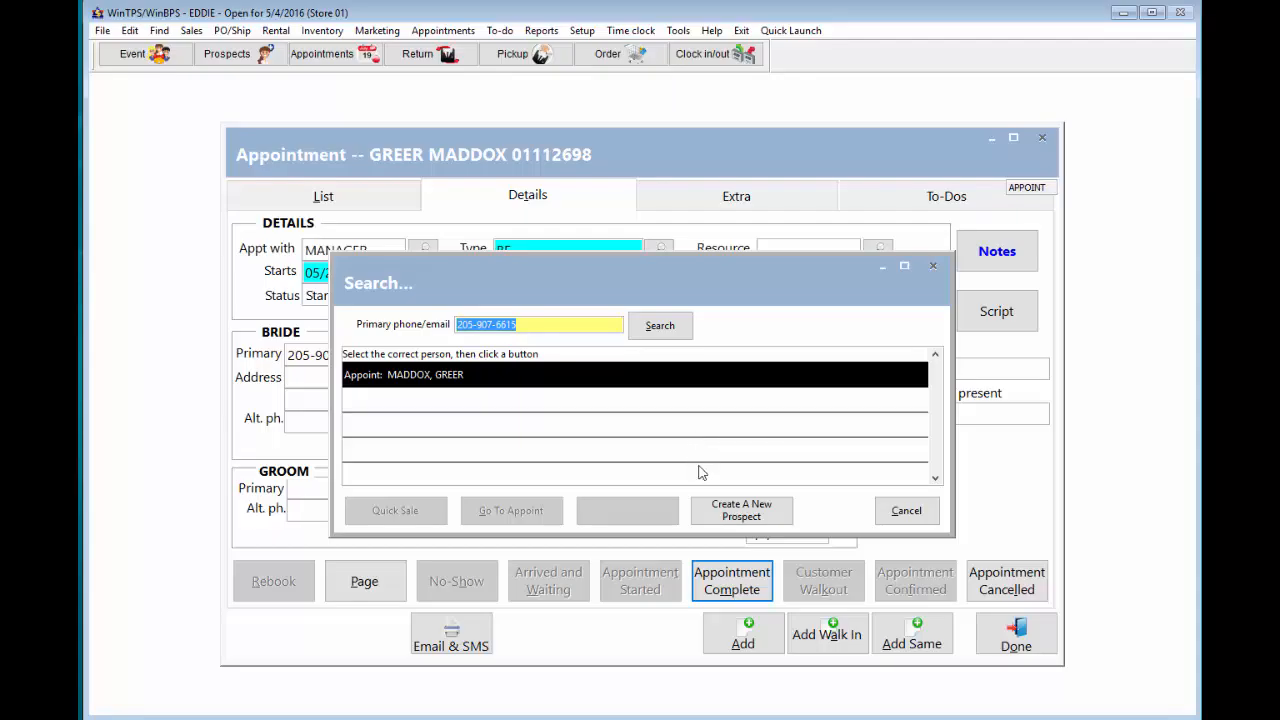
click(729, 510)
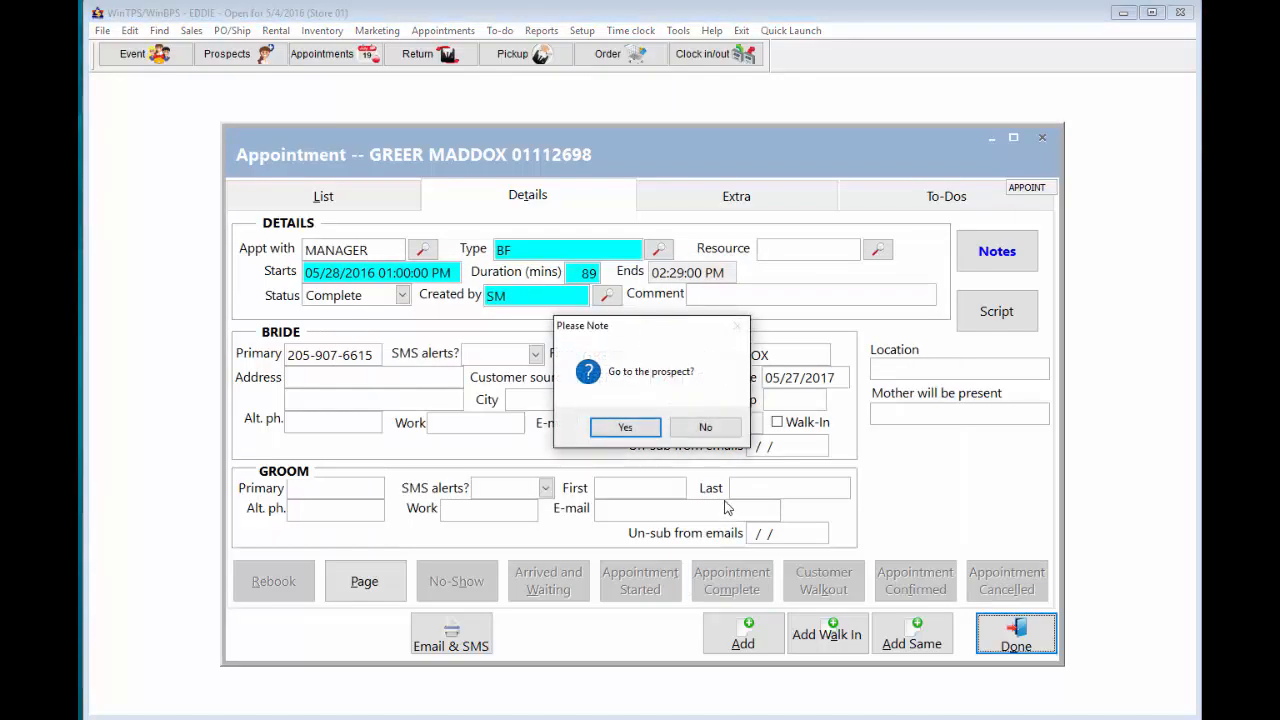
click(638, 427)
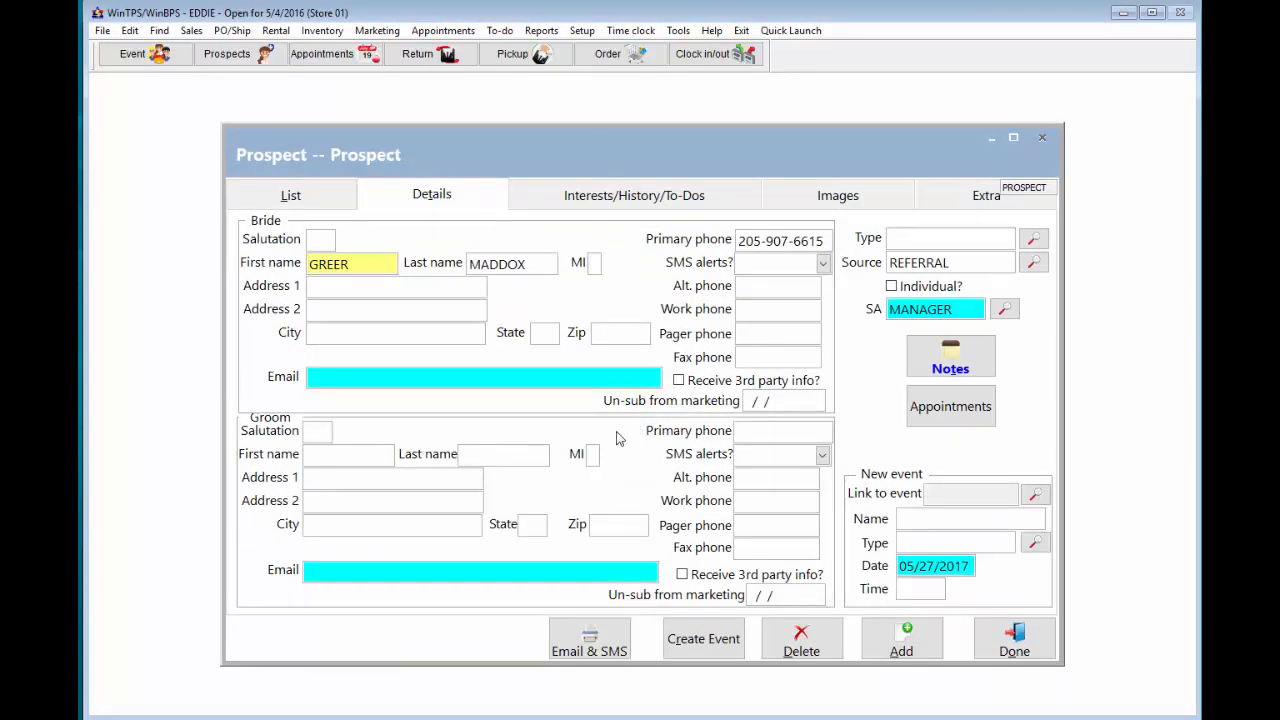
- Enter the bride's email, then add retail style 0110230 with SA ID manager to her interests
click(356, 381)
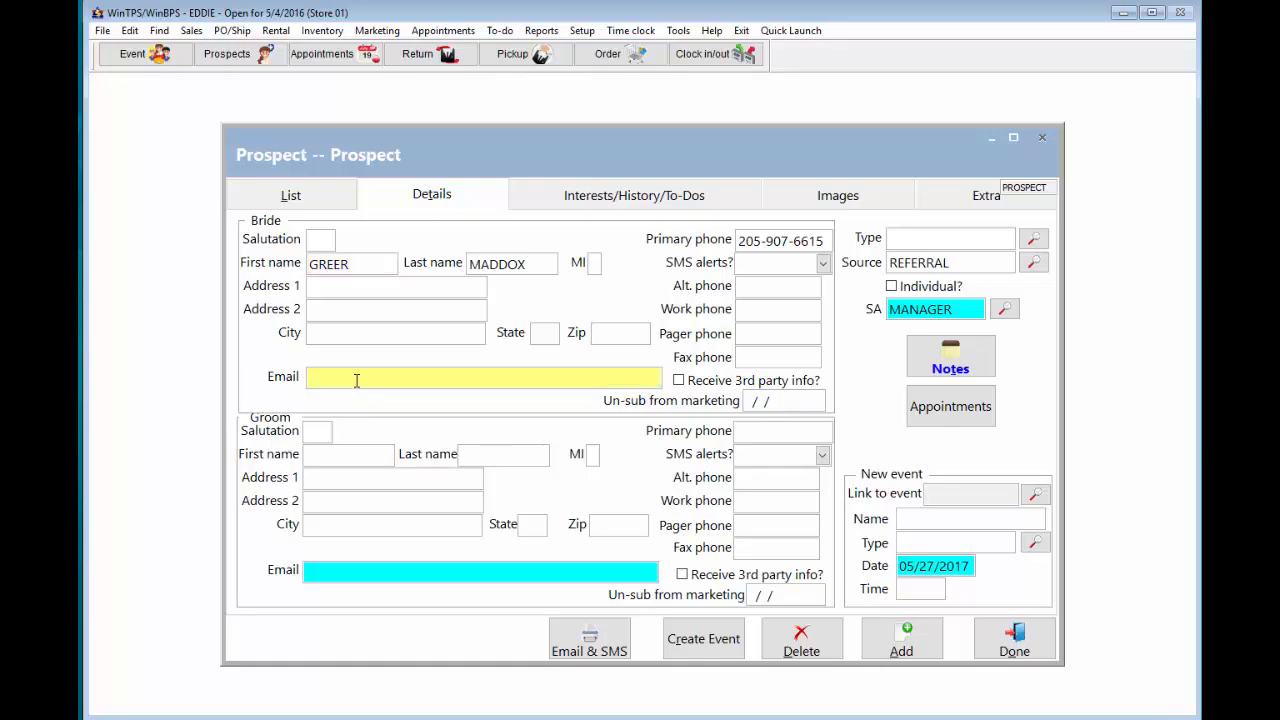
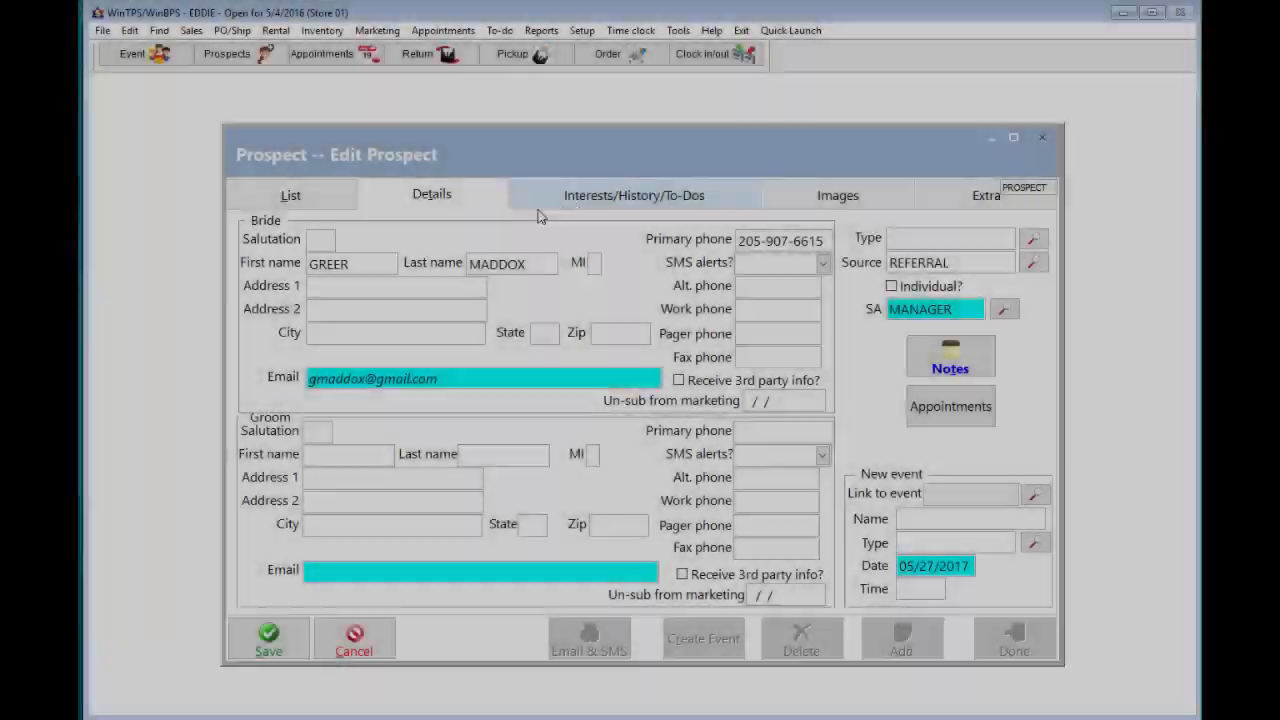
click(530, 203)
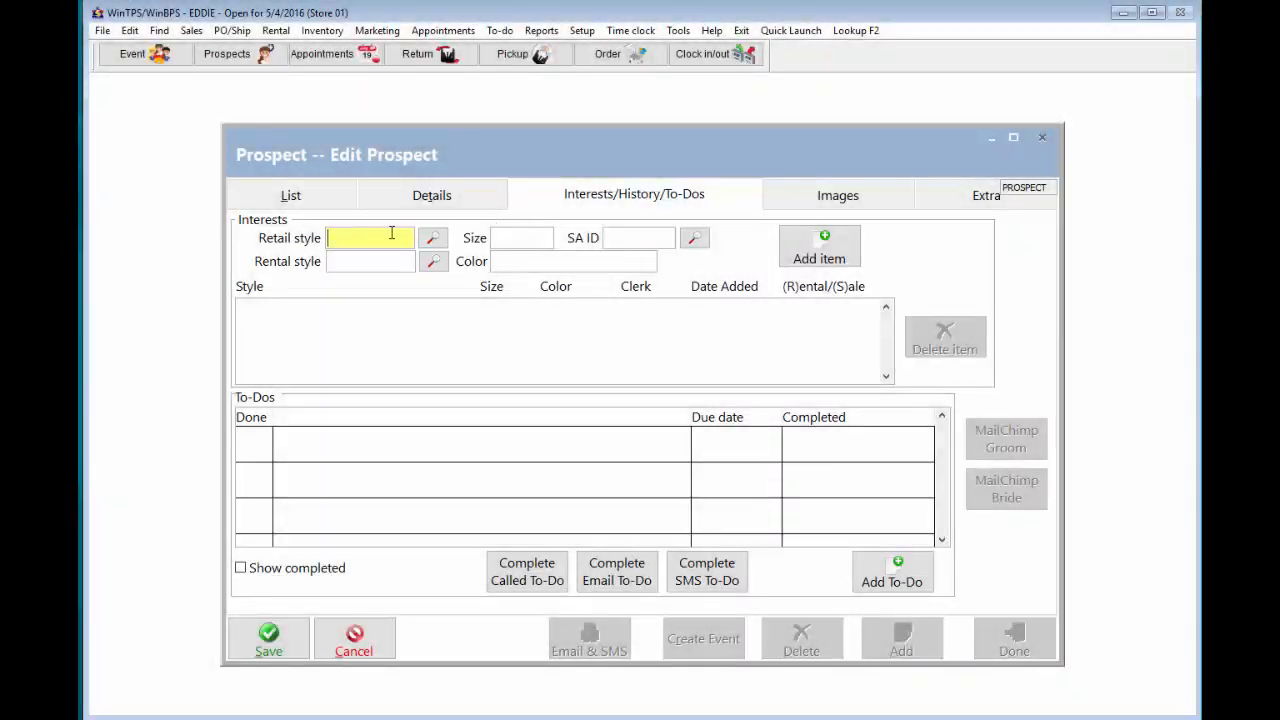
text(0110230)
key(Tab)
key(Tab)
key(Tab)
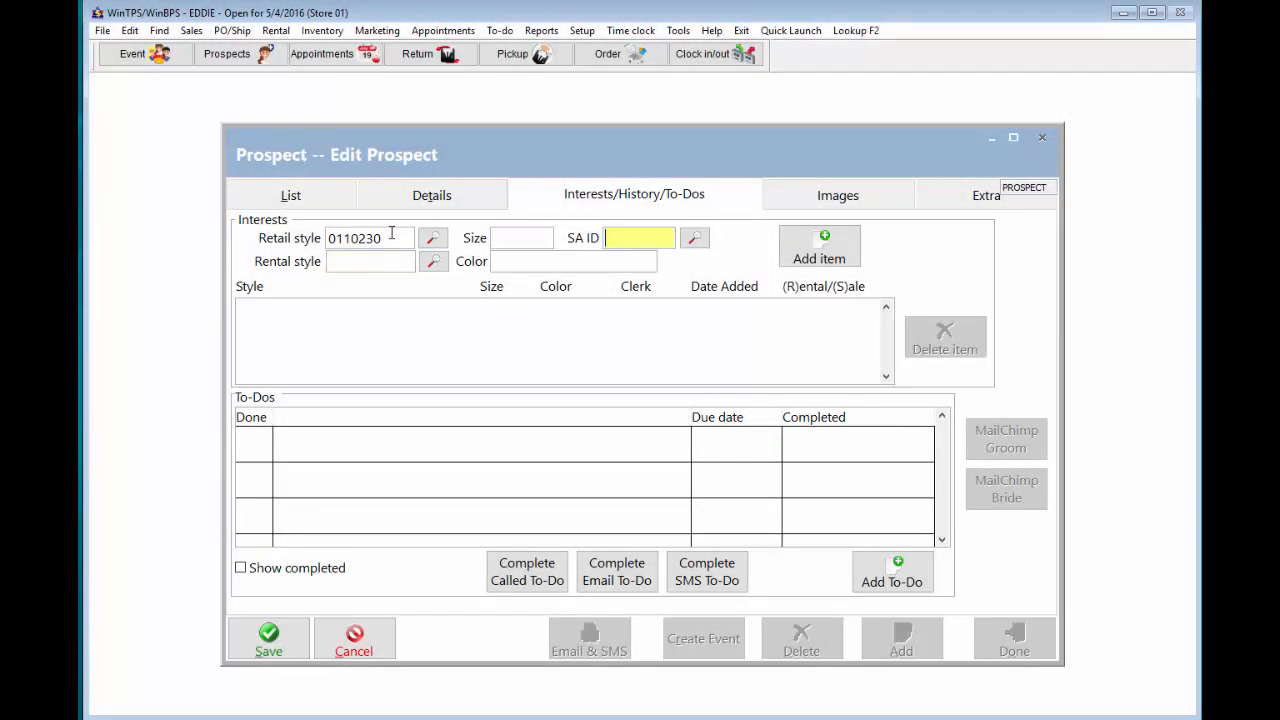
text(manager)
click(820, 255)
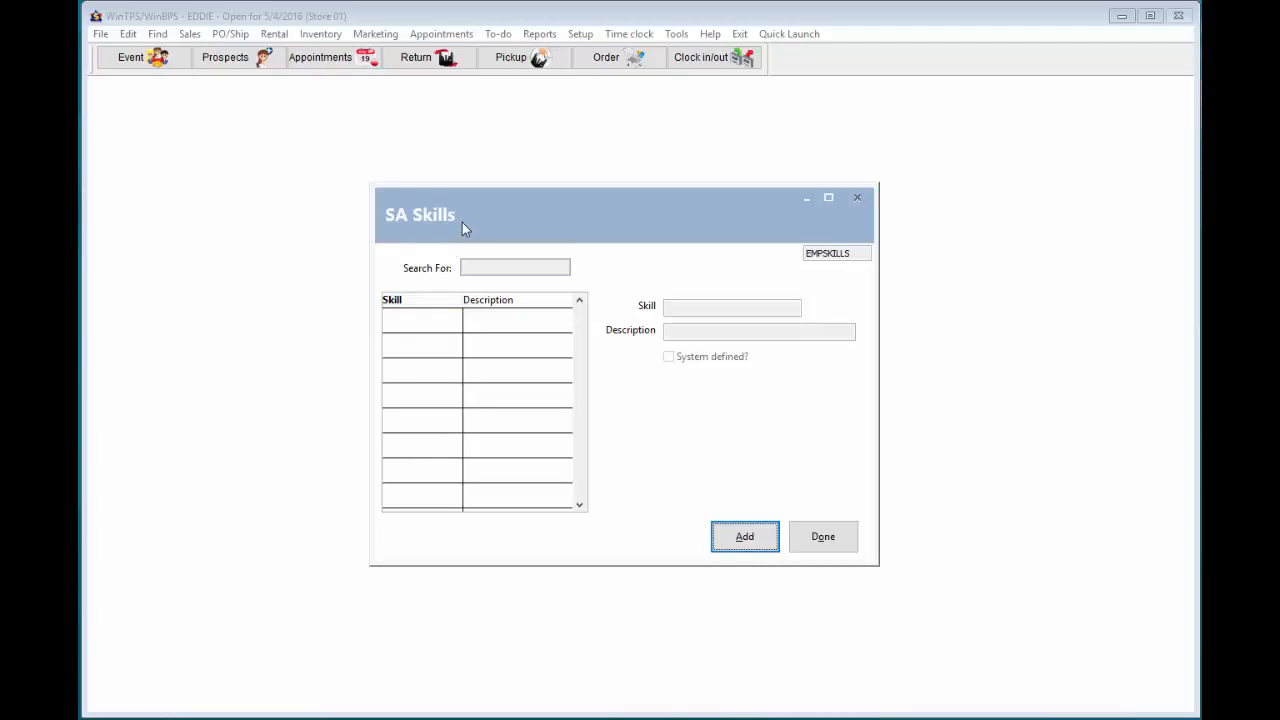
- Add SA skill 'Bridal' with description 'Bridal Consultations' and save it
mouse_move(462, 222)
mouse_down()
mouse_move(438, 218)
mouse_move(448, 221)
mouse_up()
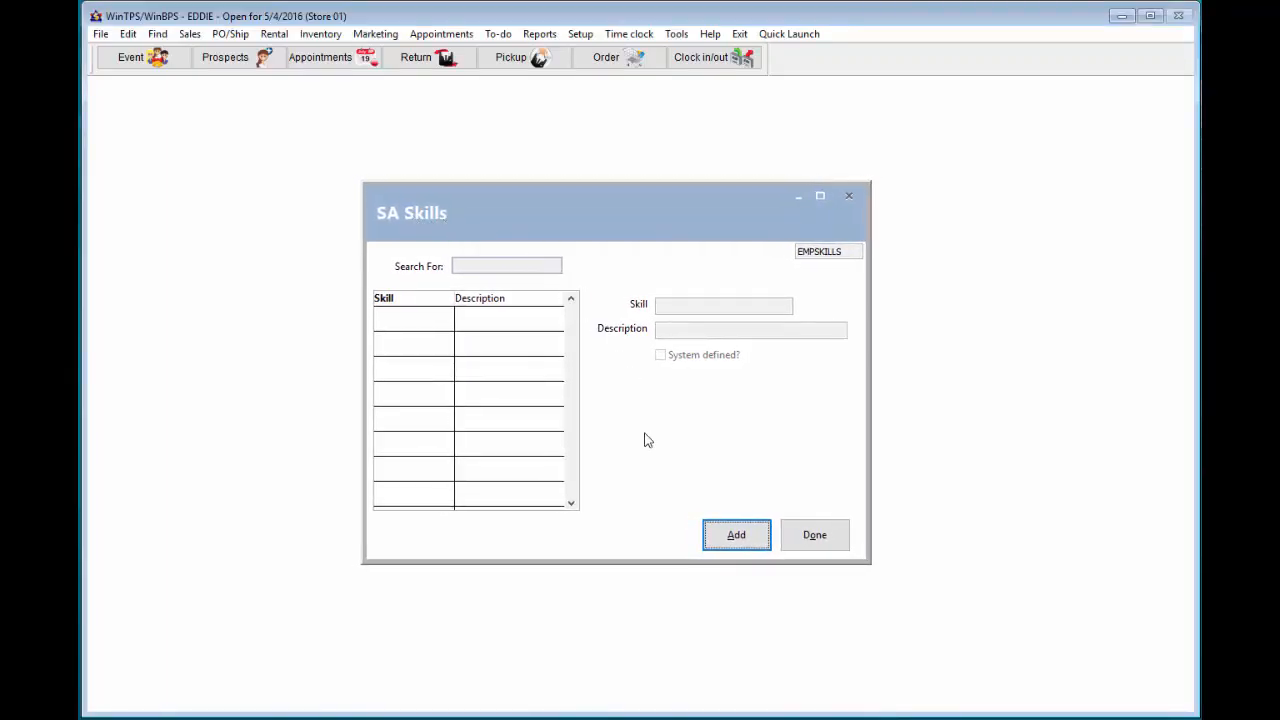
click(713, 530)
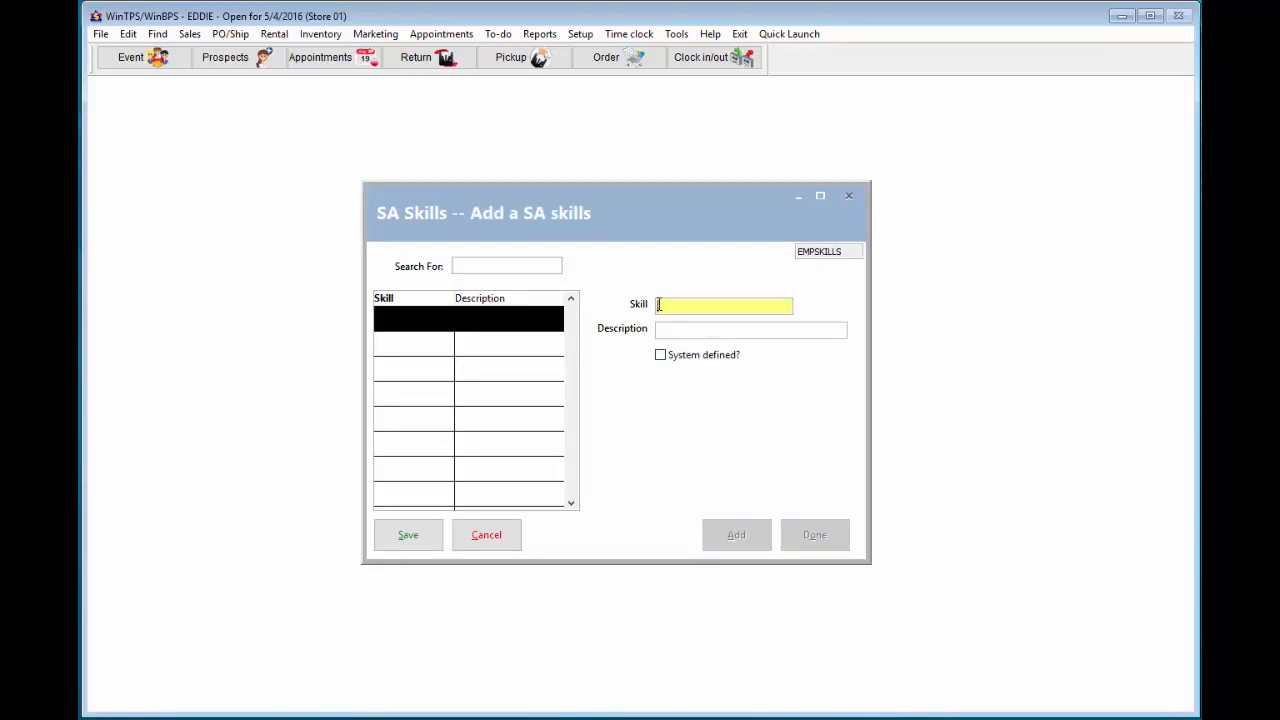
text(Bridal)
click(663, 328)
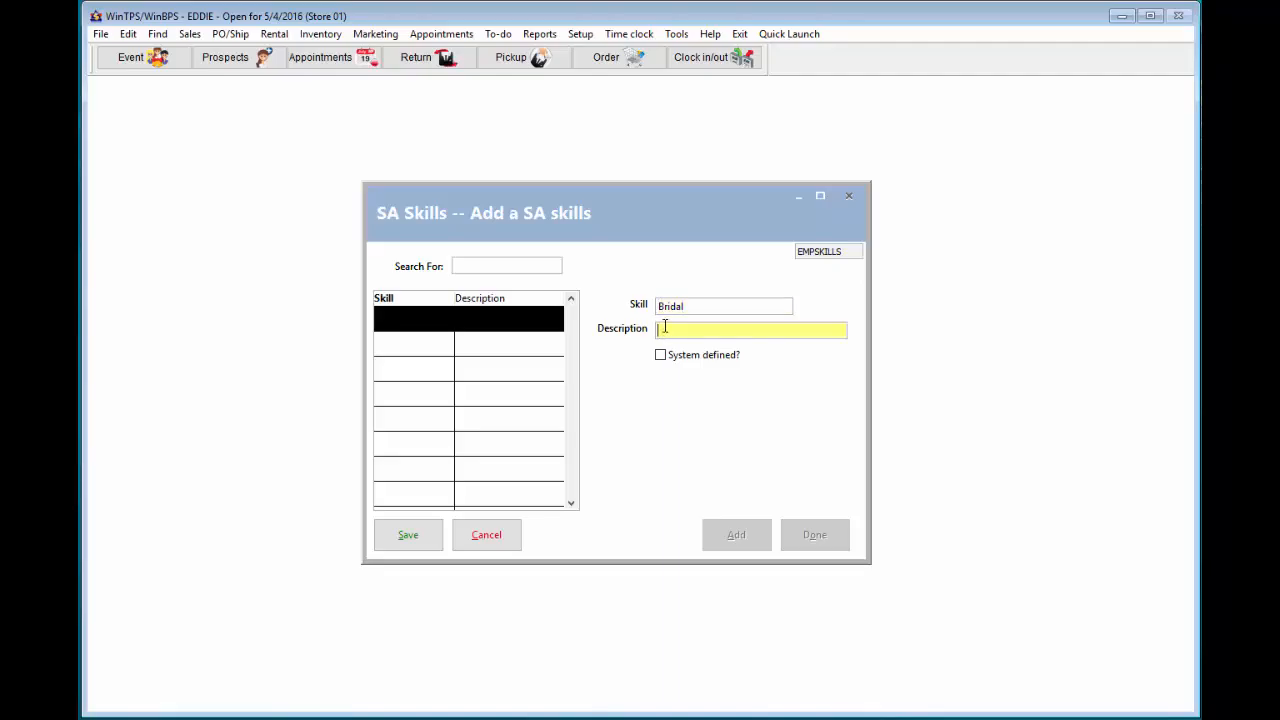
text(Bridal Consultations)
click(416, 536)
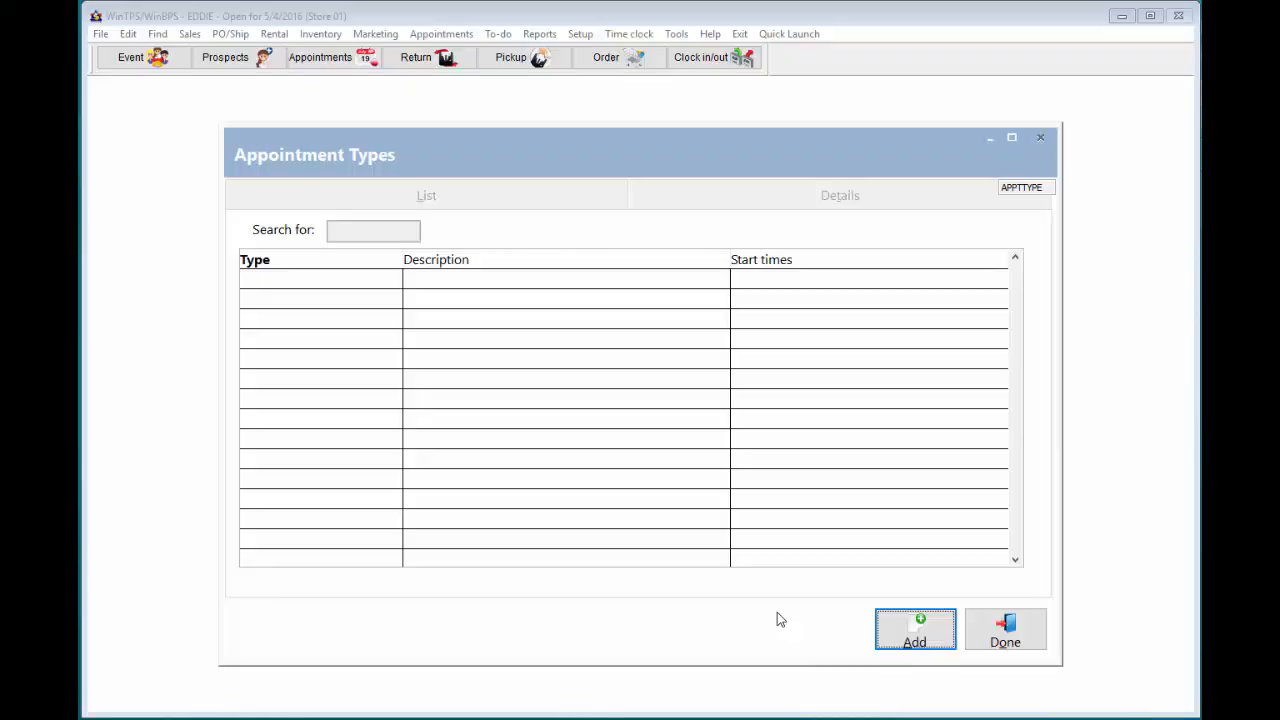
- Create appointment type BF described as 'Bridal - First time in to shop'
click(909, 632)
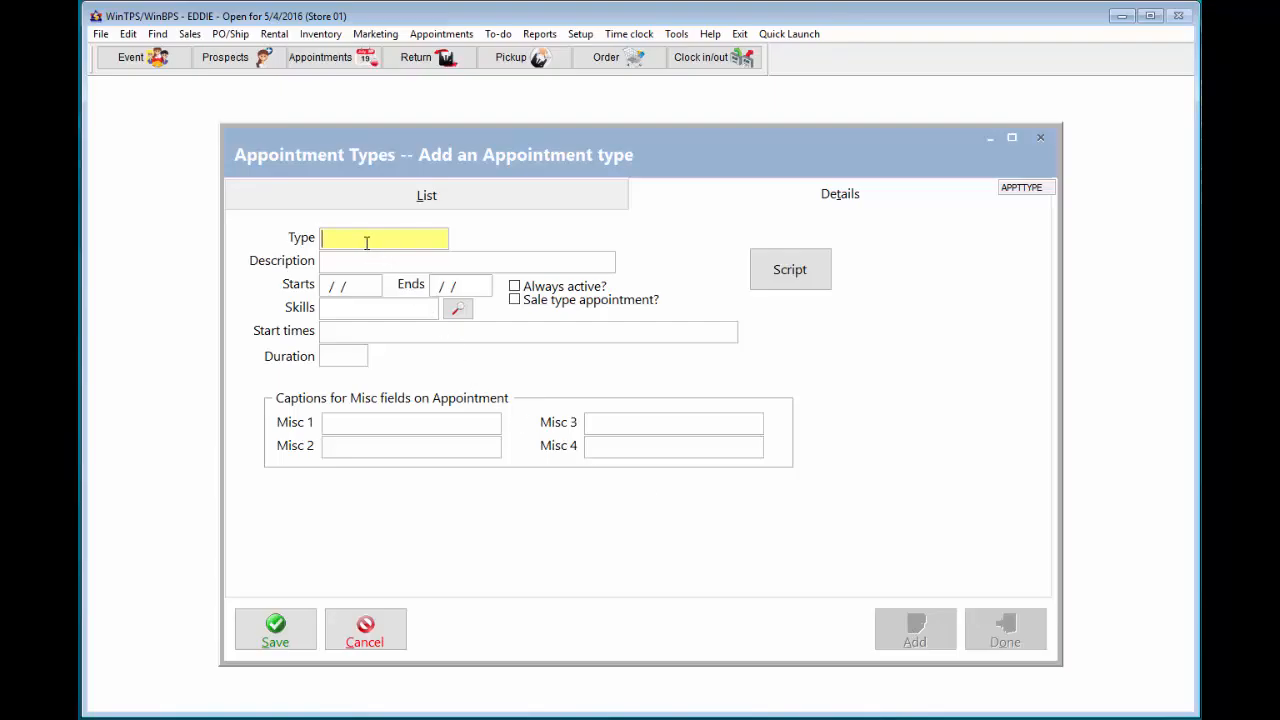
text(BF)
key(Tab)
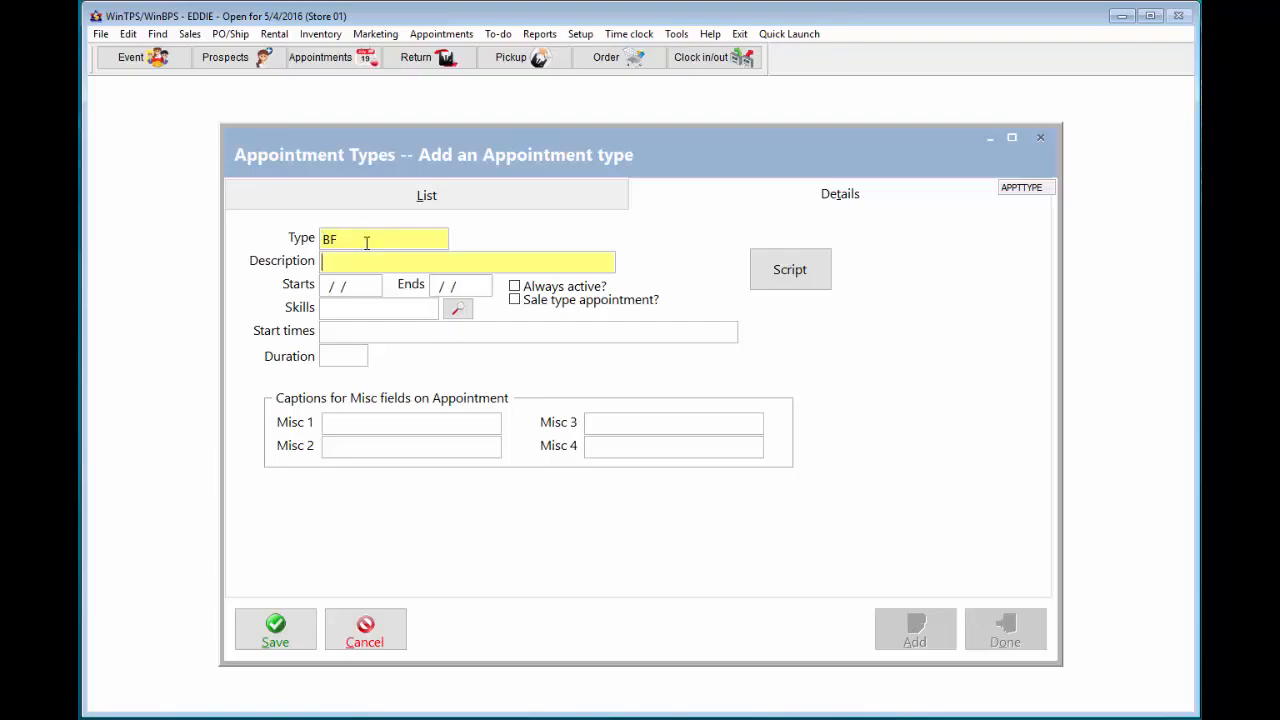
text(Bridal - First time in to shop)
- Make BF always active, sale type, requiring Bridal, 90-minute slots from 10a to 4p, and save
click(514, 287)
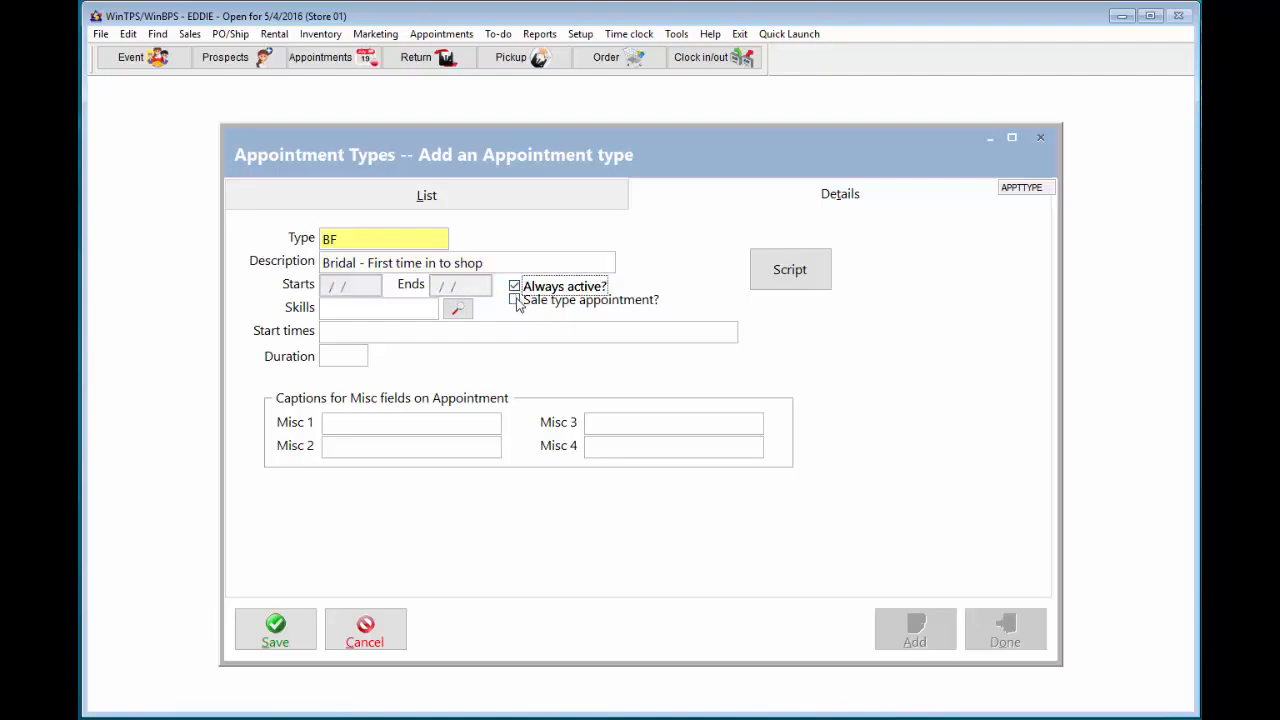
click(515, 299)
click(380, 307)
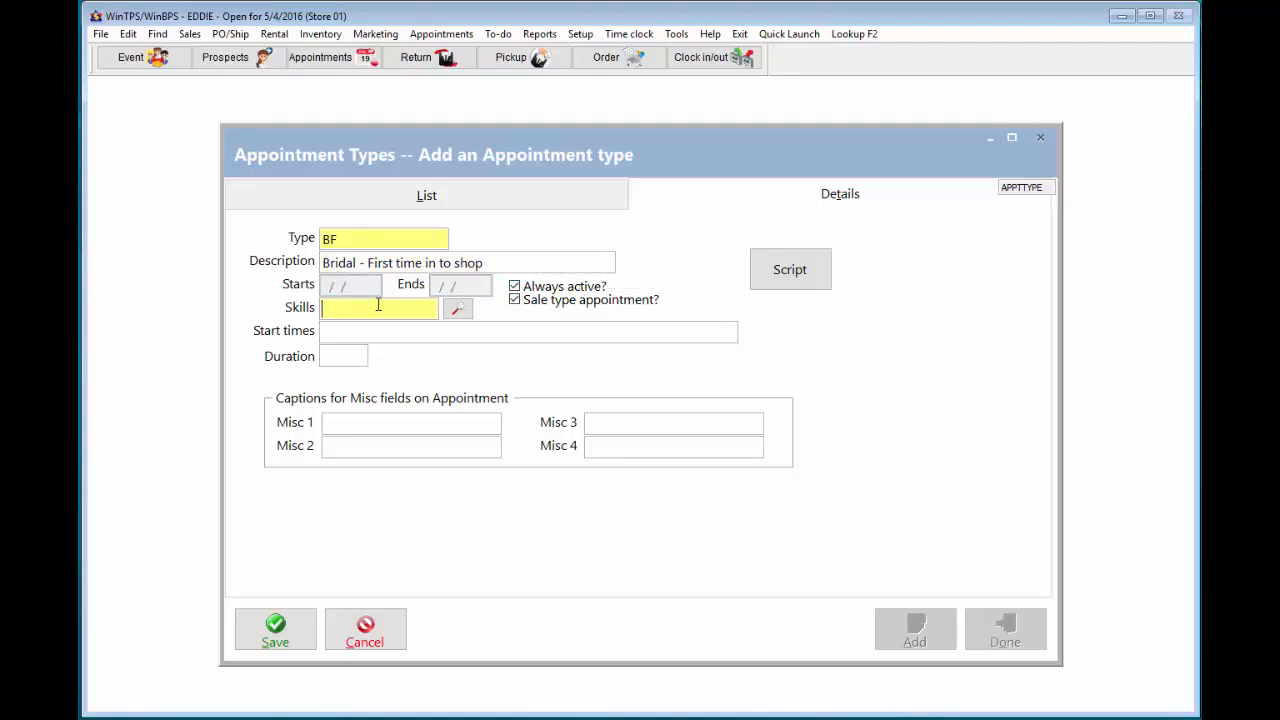
text(Bridal)
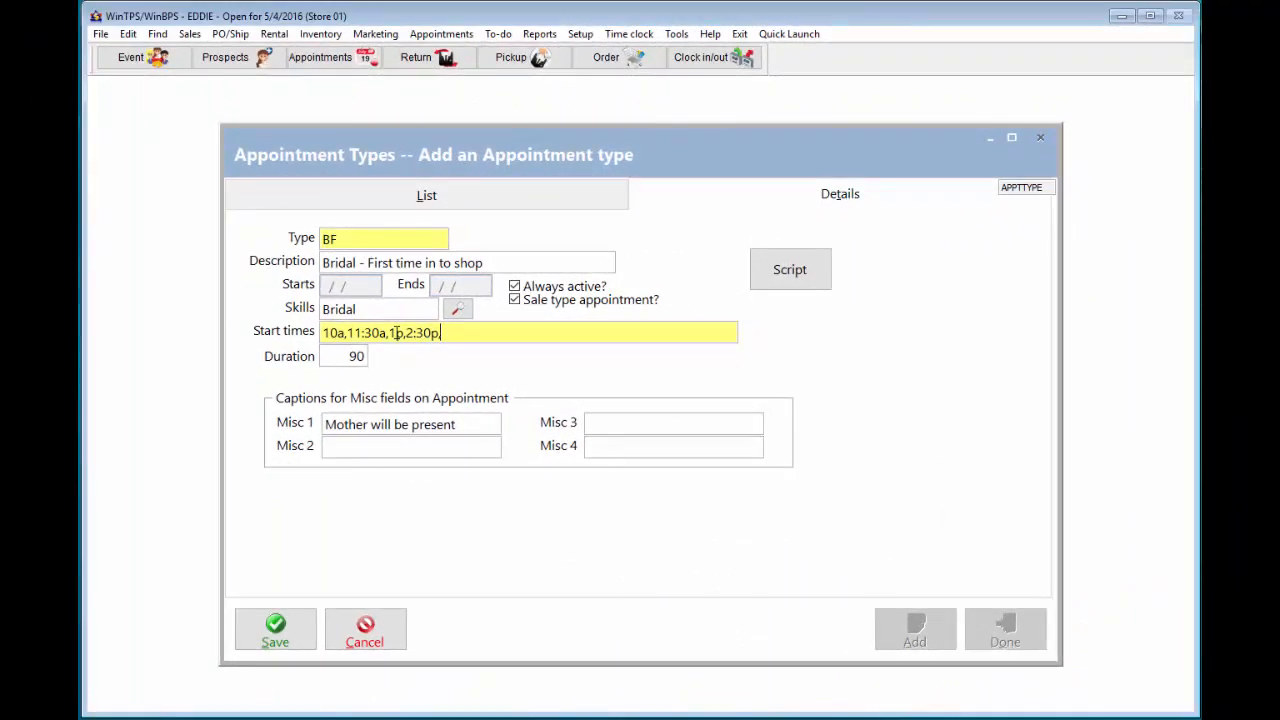
text(4p)
click(283, 636)
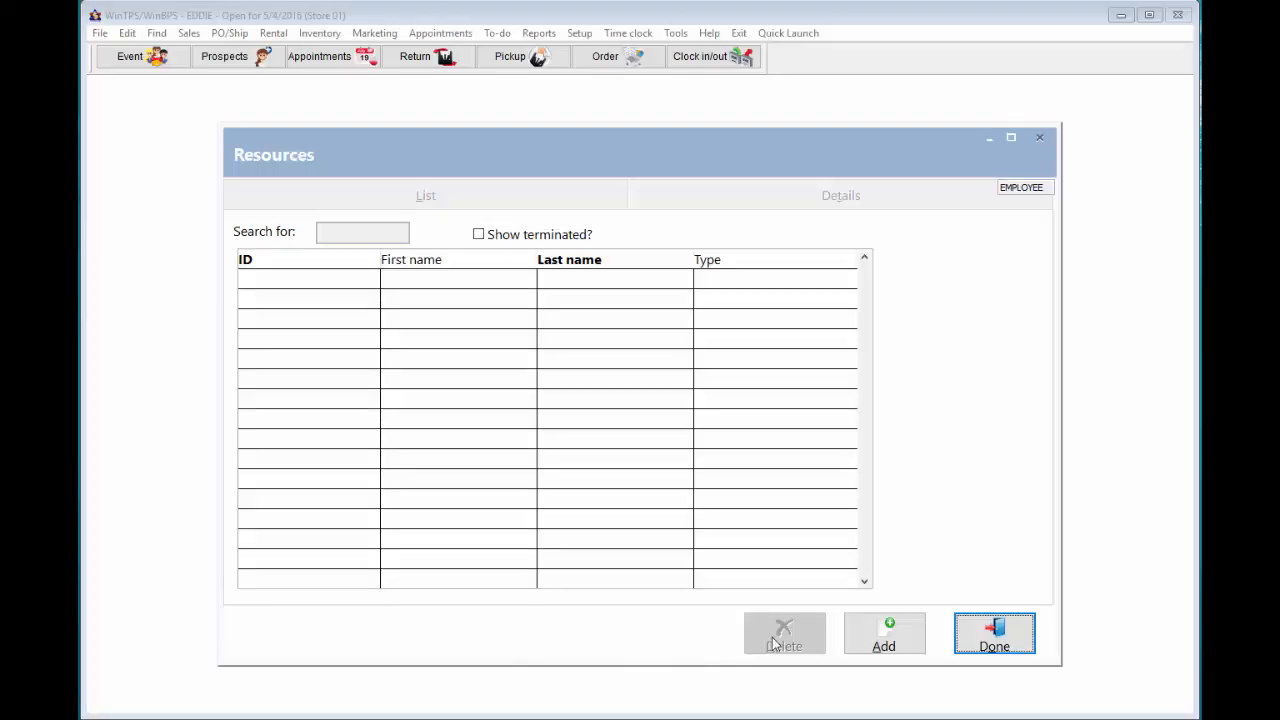
- Add resource DR_PINK with the Bridal grouping and save it
click(862, 634)
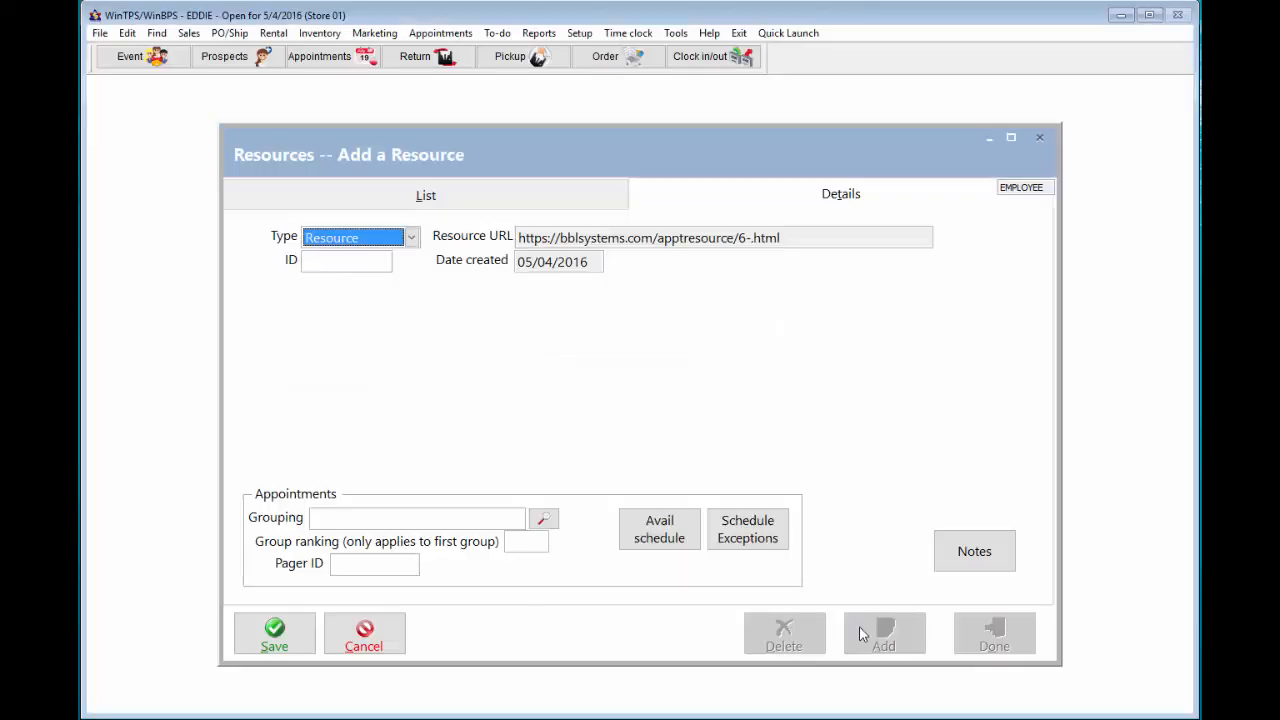
click(316, 260)
text(DR)
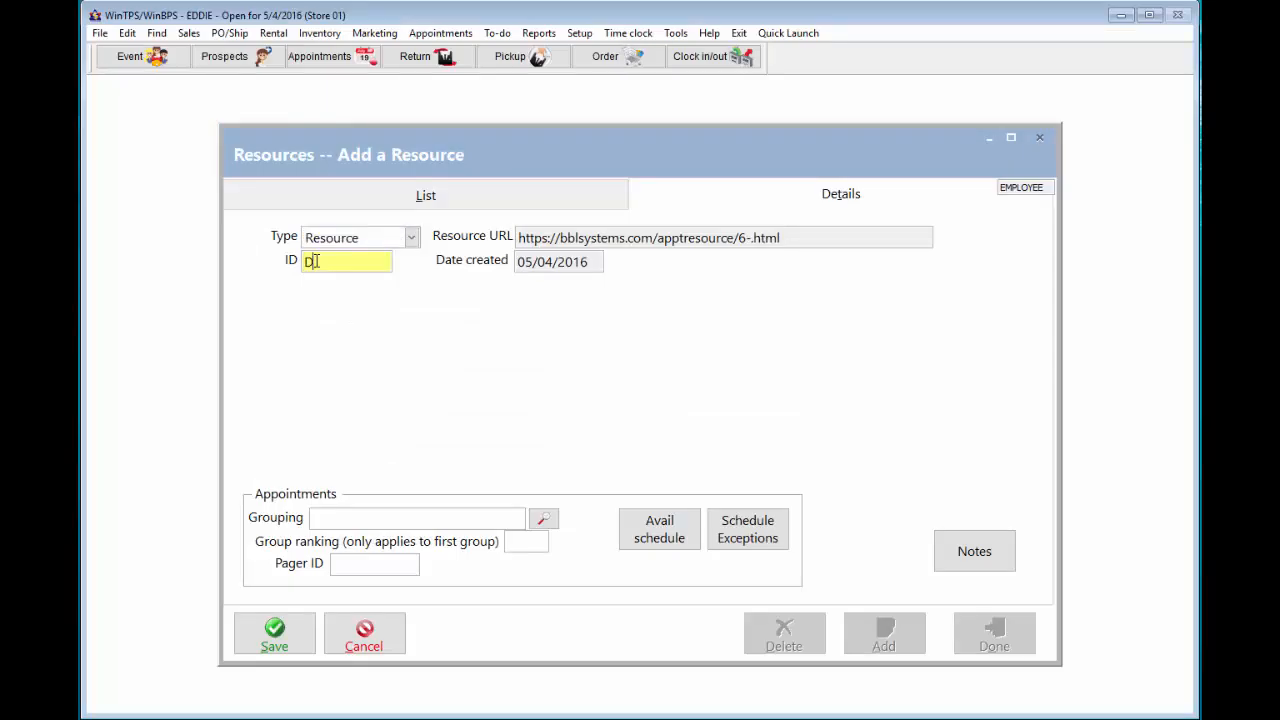
text(_PINK)
click(543, 519)
click(537, 341)
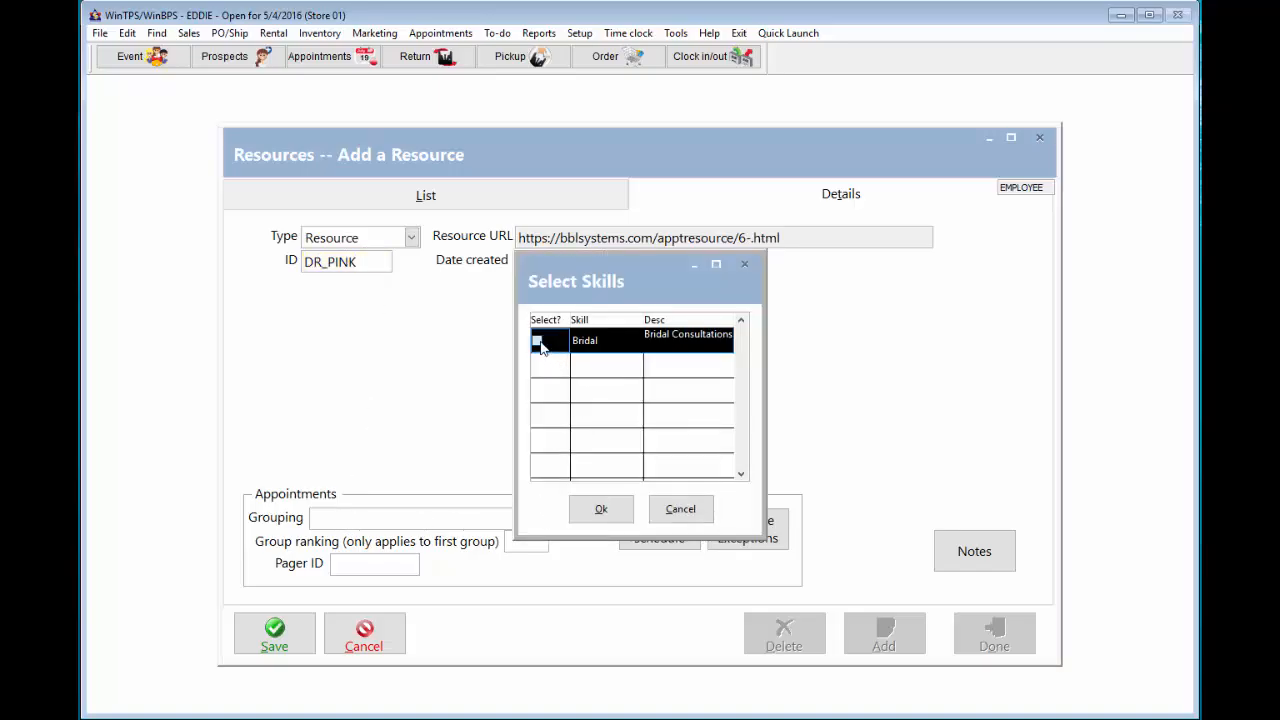
click(621, 512)
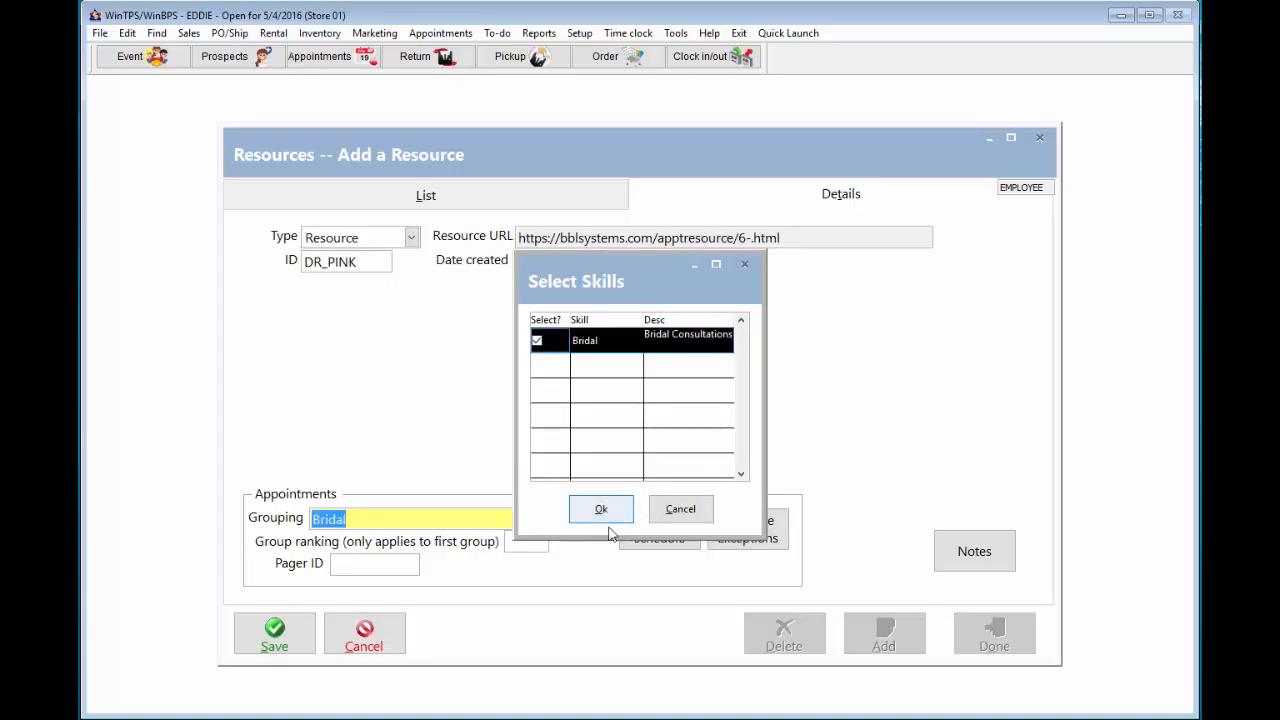
click(601, 509)
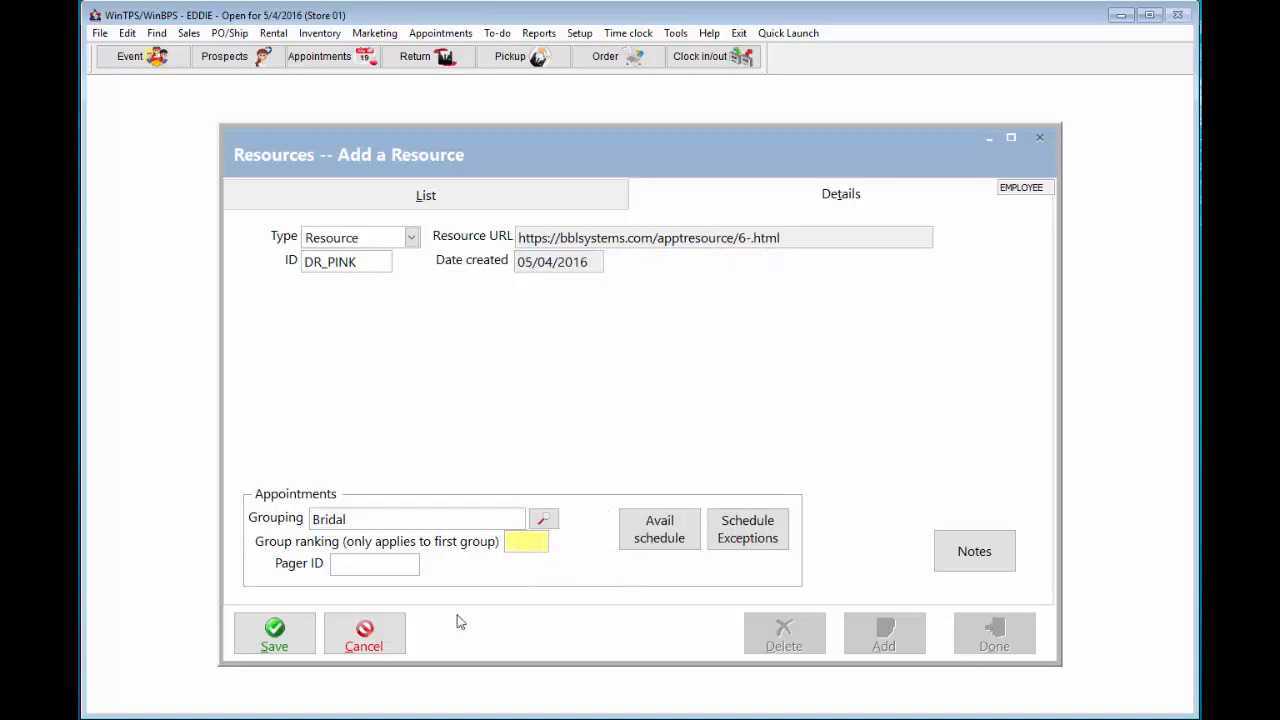
click(274, 636)
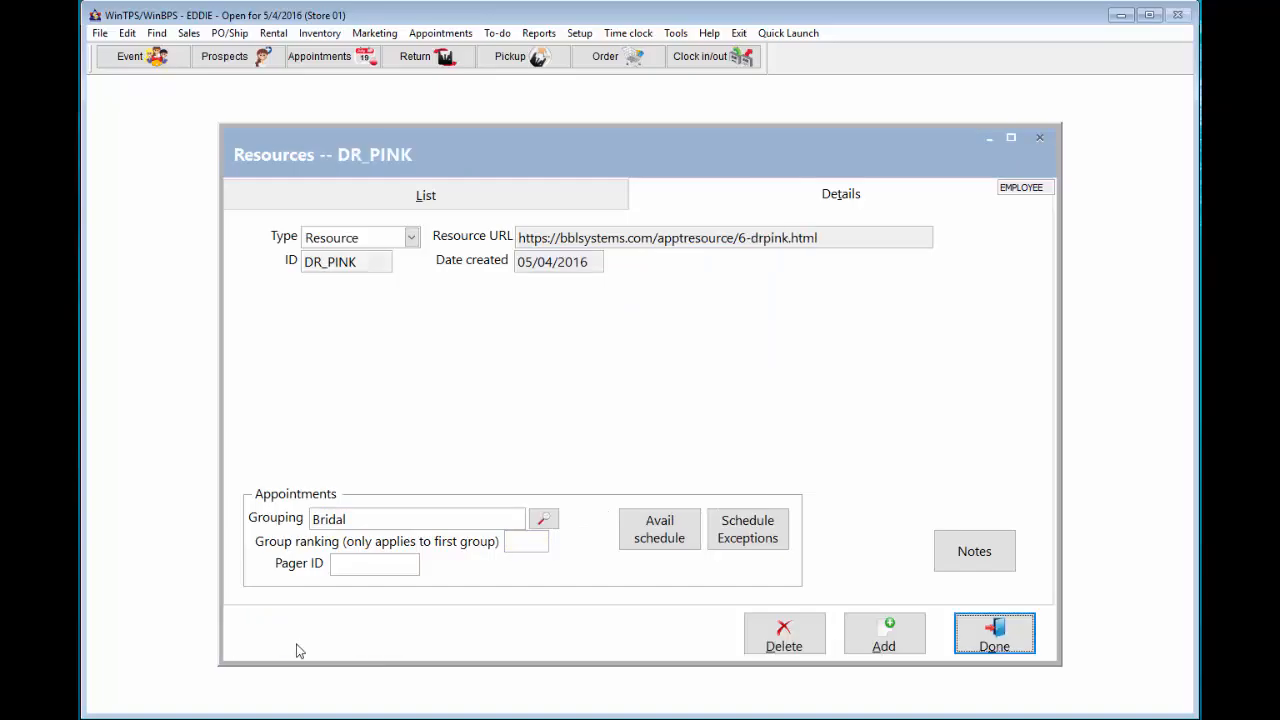
- Add resource DR_RED and bring up the resources' availability schedule list
click(900, 643)
click(325, 262)
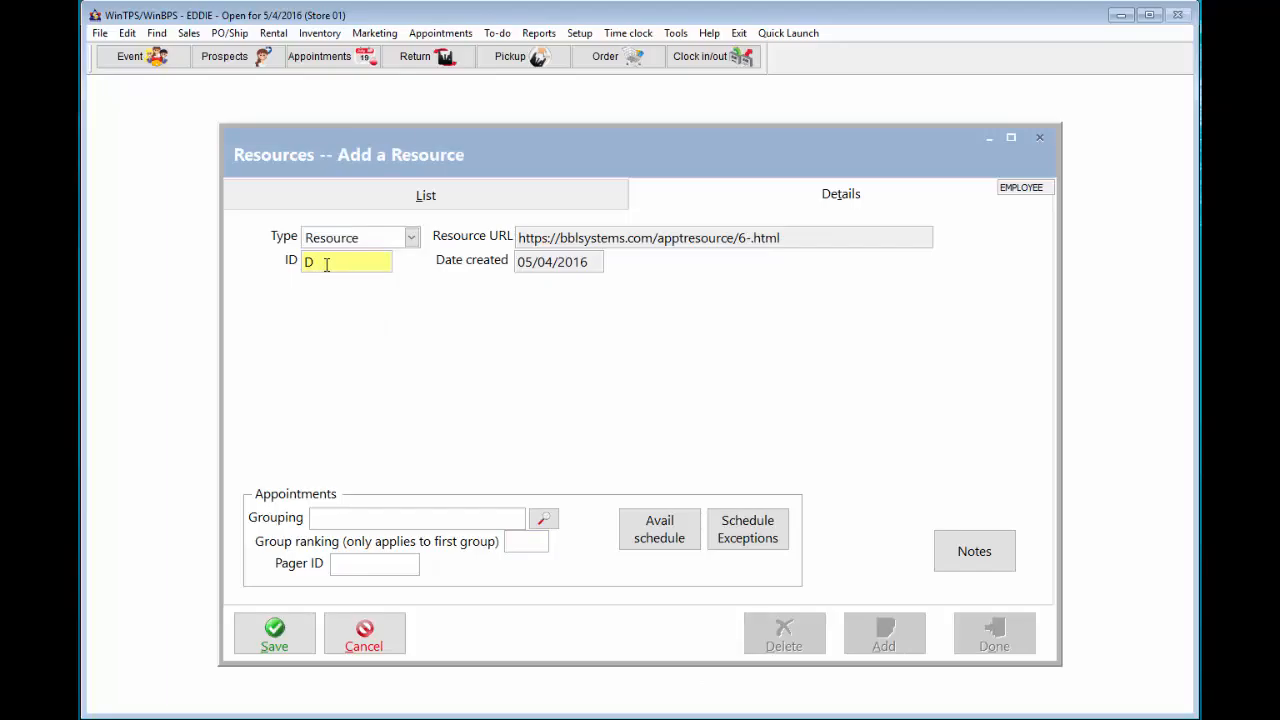
text(R_RED)
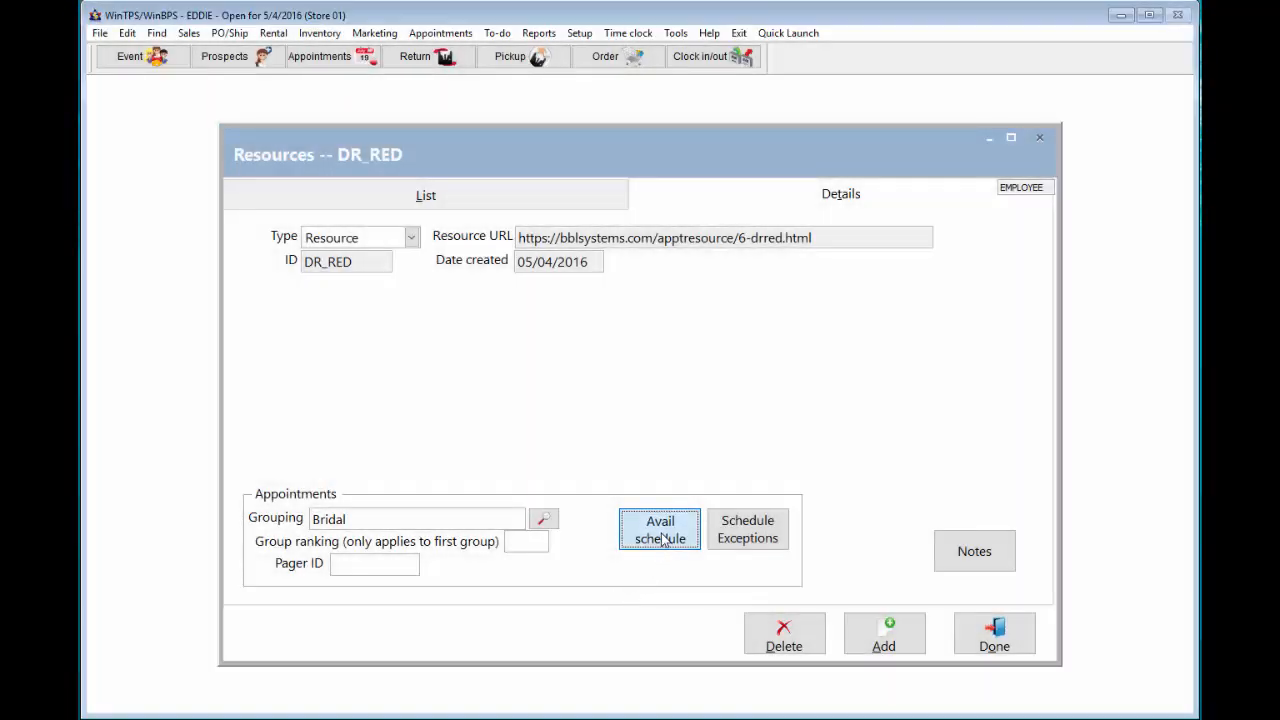
click(660, 530)
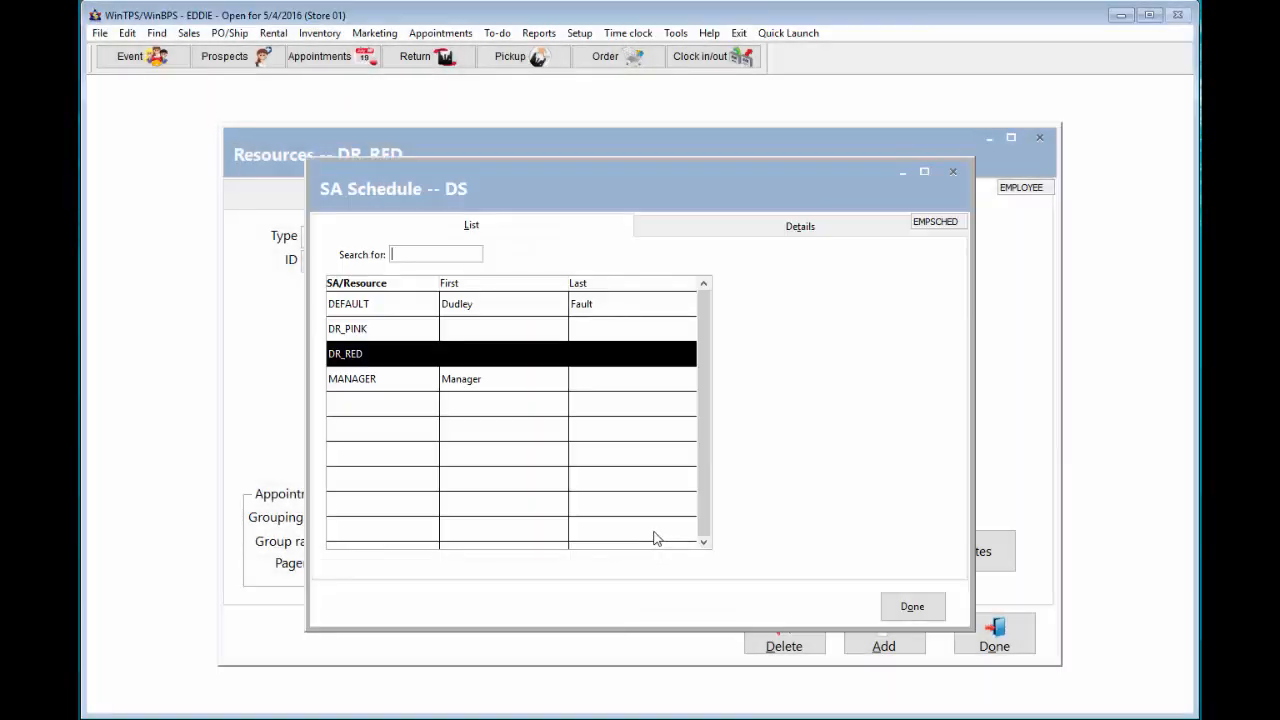
- Make DR_RED available Monday through Friday 10 AM–6 PM and save its schedule
click(729, 232)
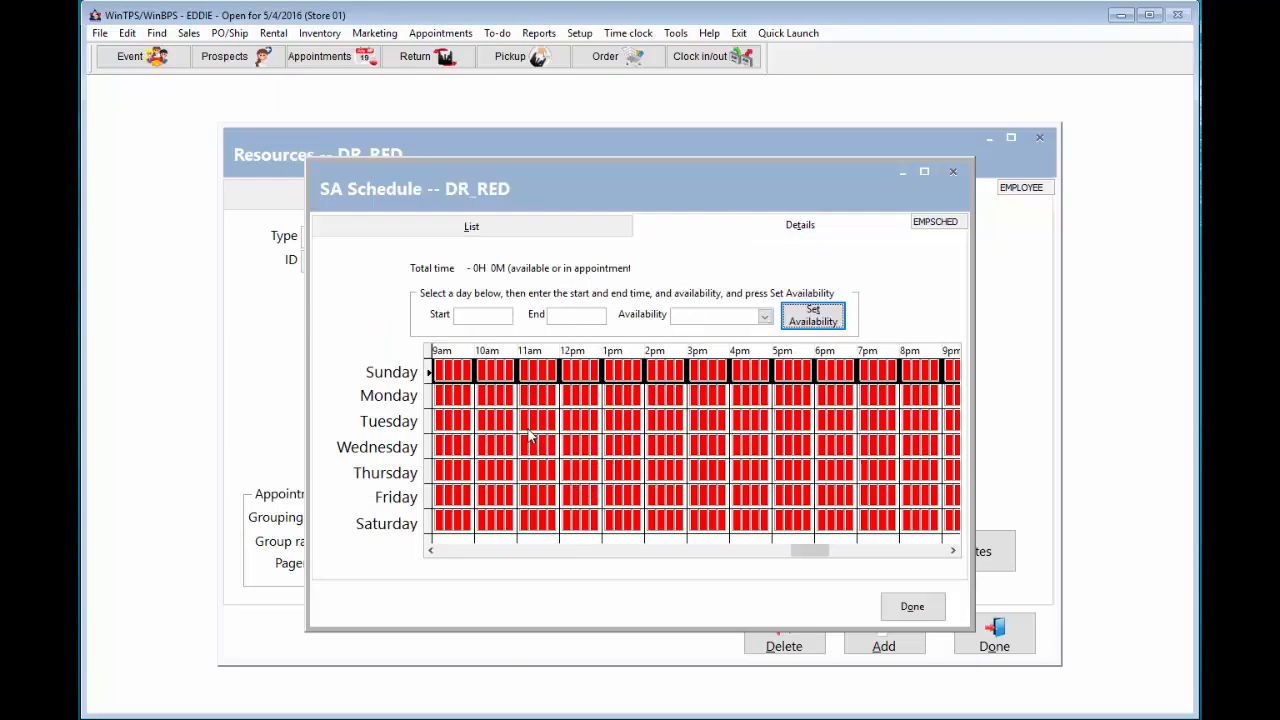
click(489, 398)
click(467, 316)
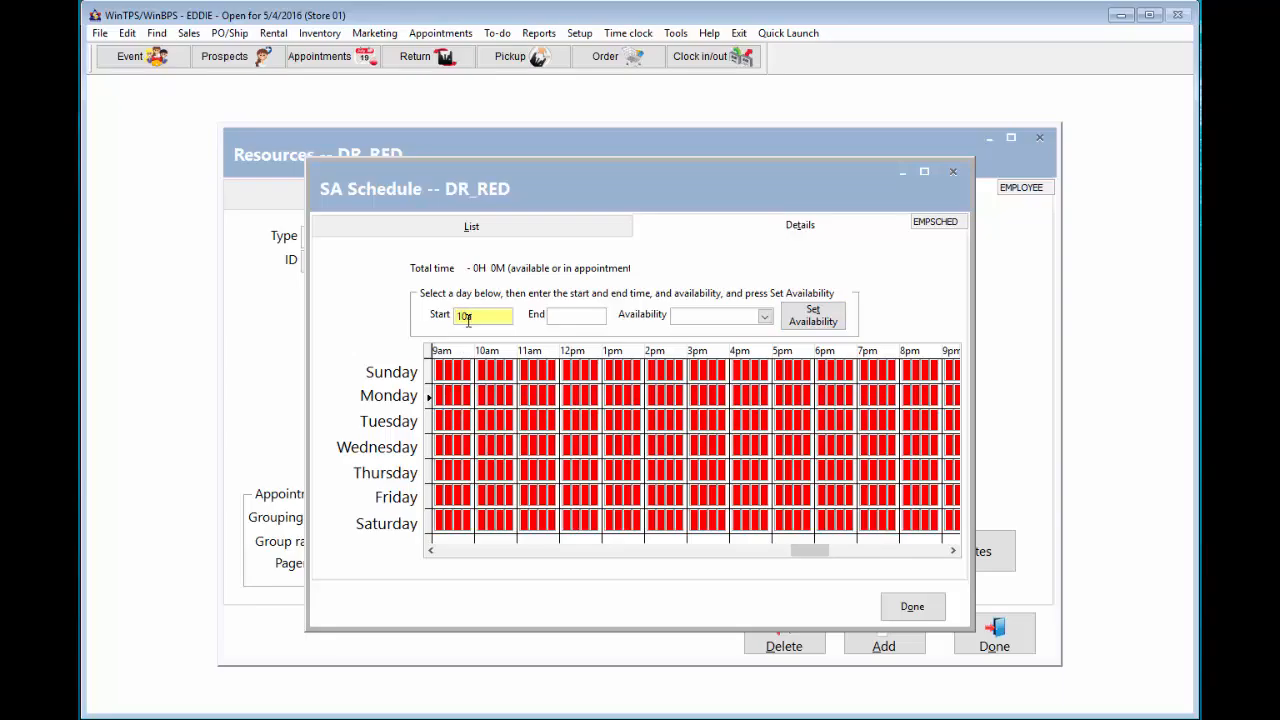
key(Tab)
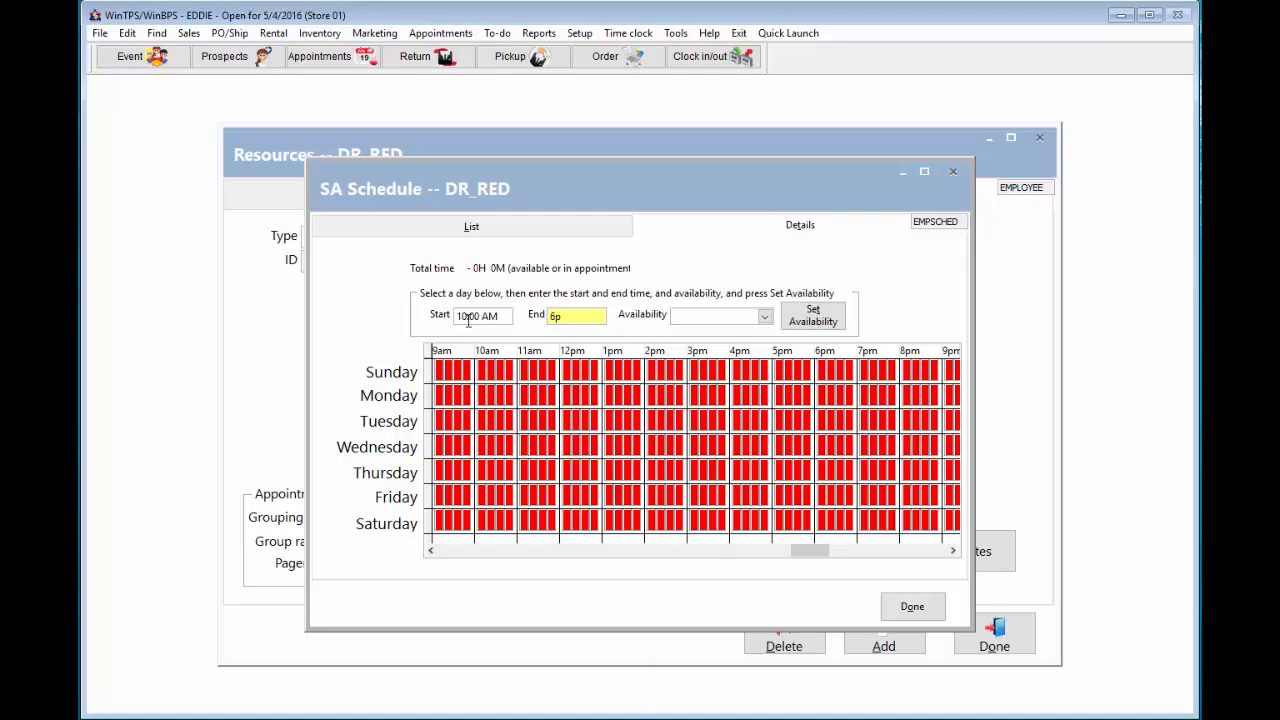
click(762, 317)
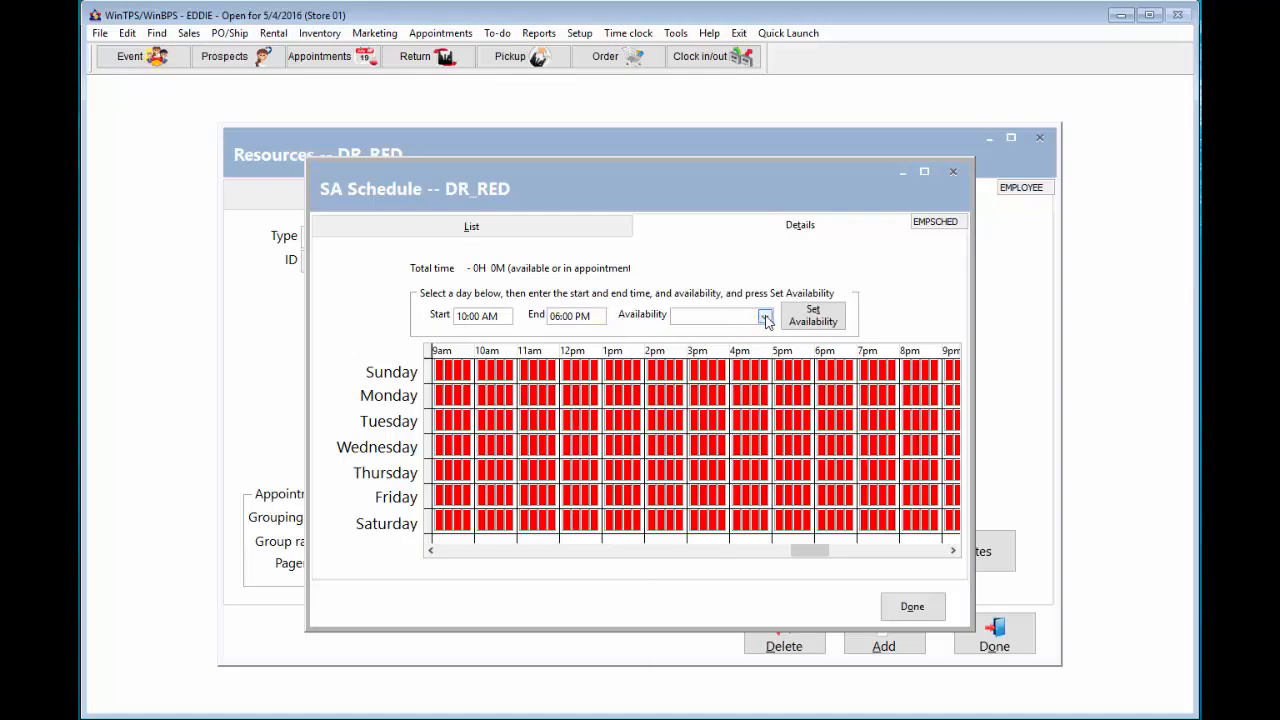
click(716, 333)
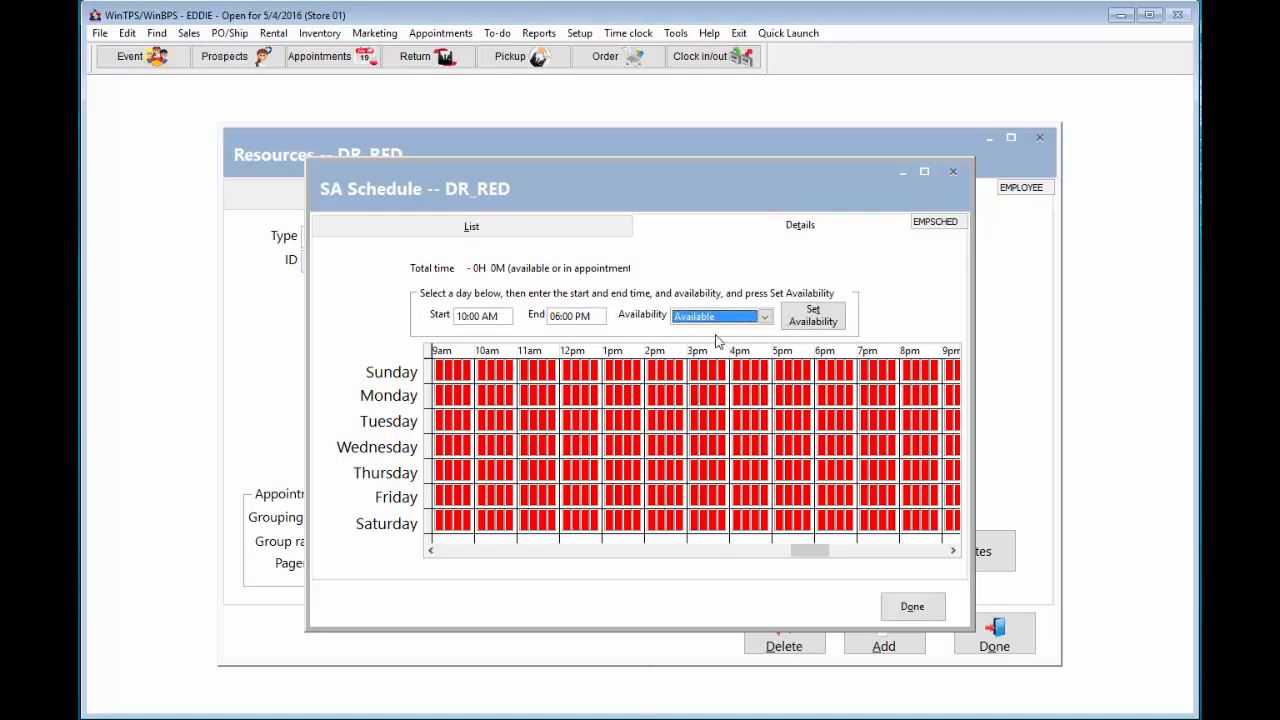
click(808, 322)
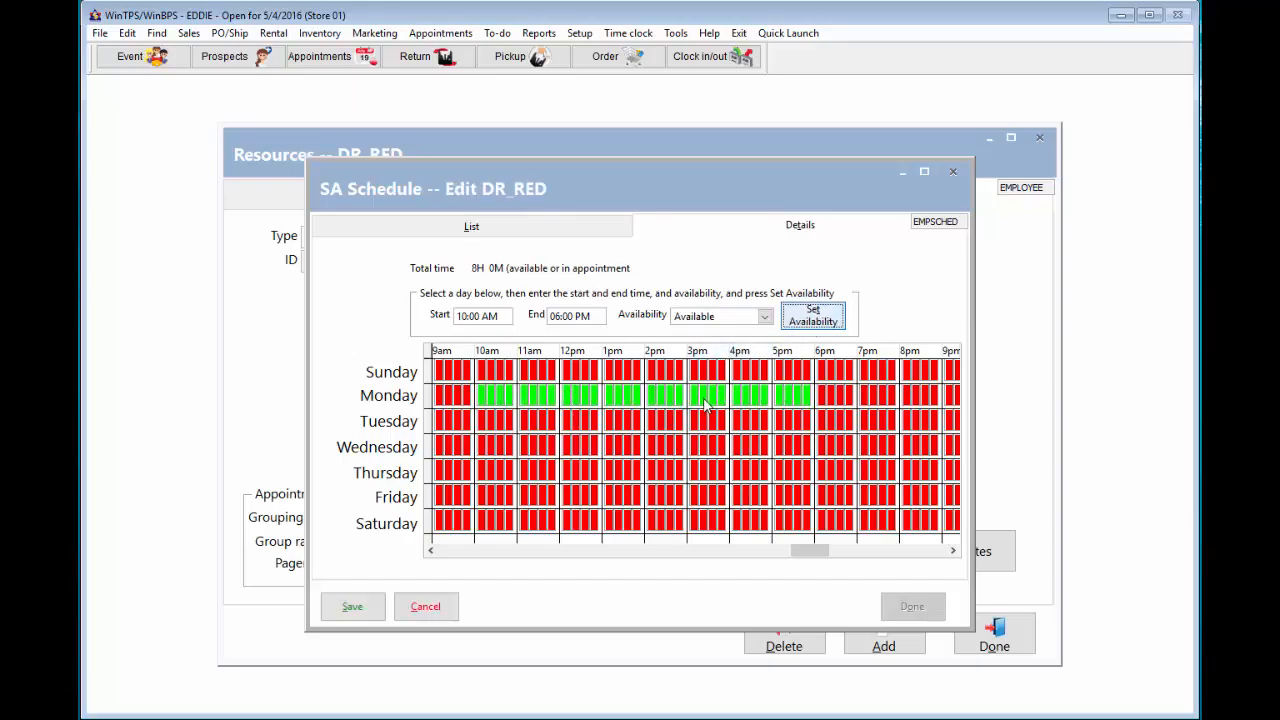
click(811, 312)
click(810, 312)
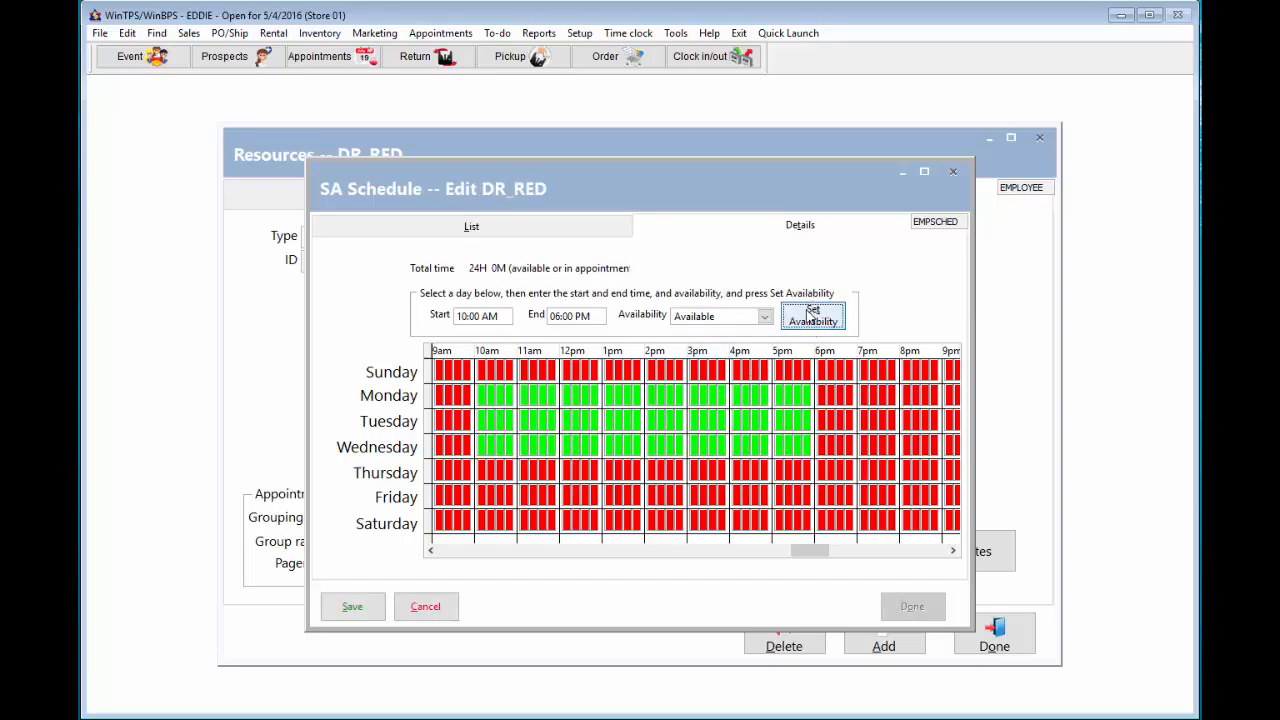
click(811, 312)
click(811, 312)
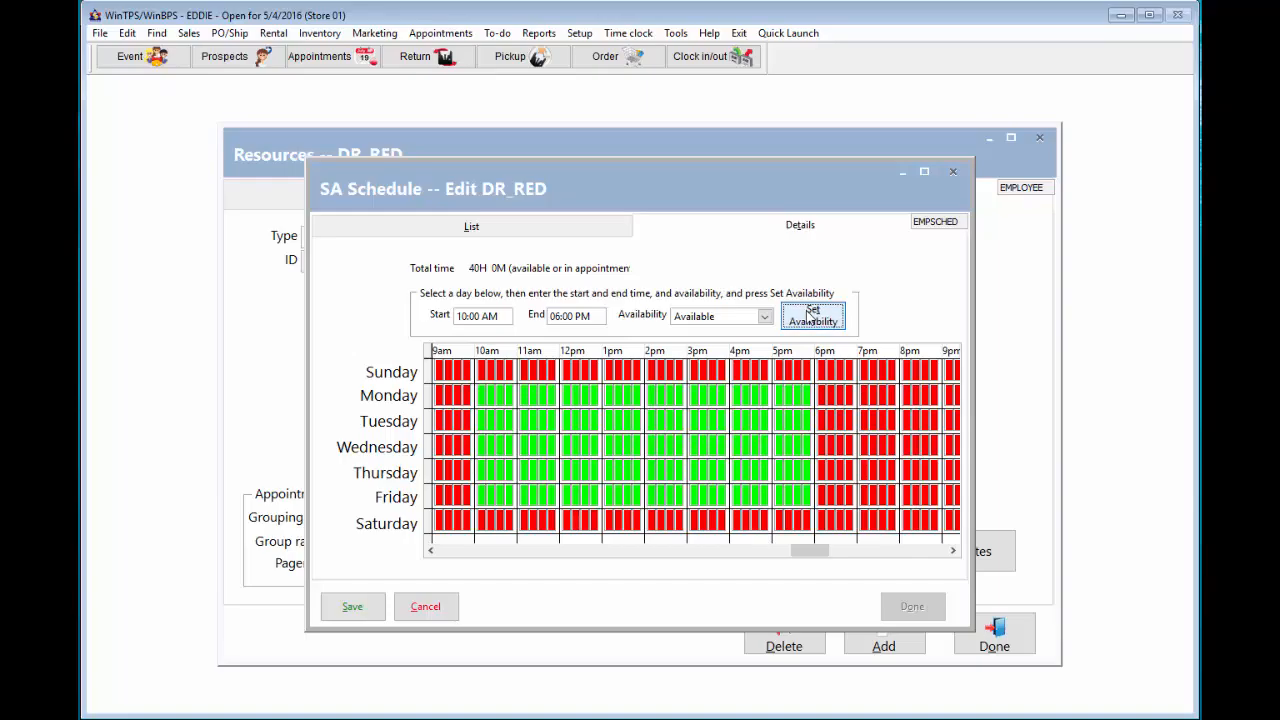
click(352, 607)
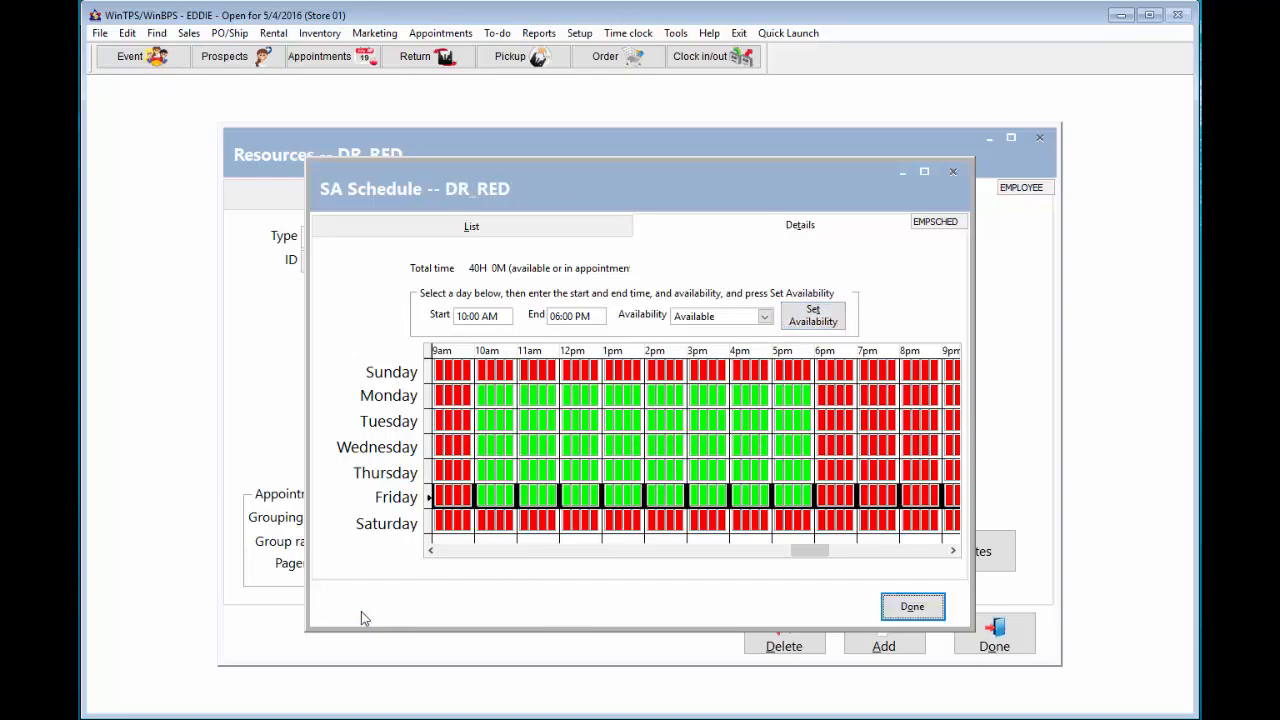
- Give DR_PINK the same Monday–Friday 10 AM–6 PM availability, save, and close the schedule
click(506, 229)
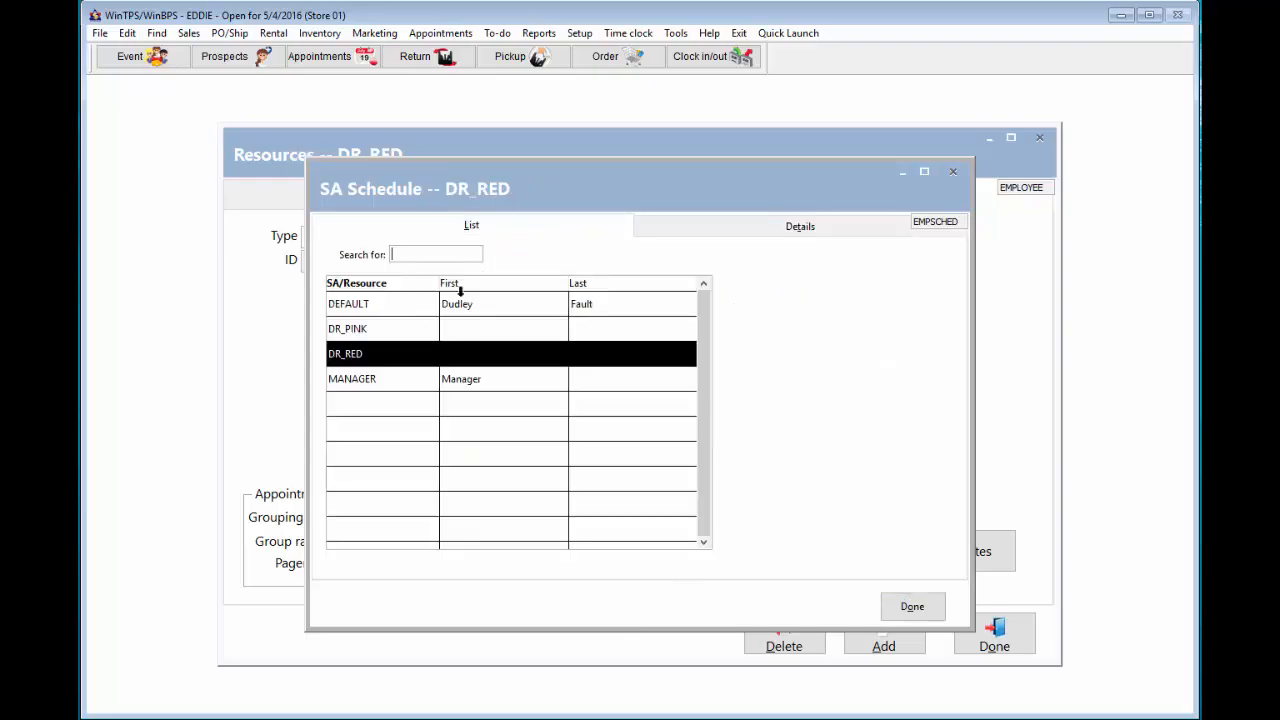
click(390, 331)
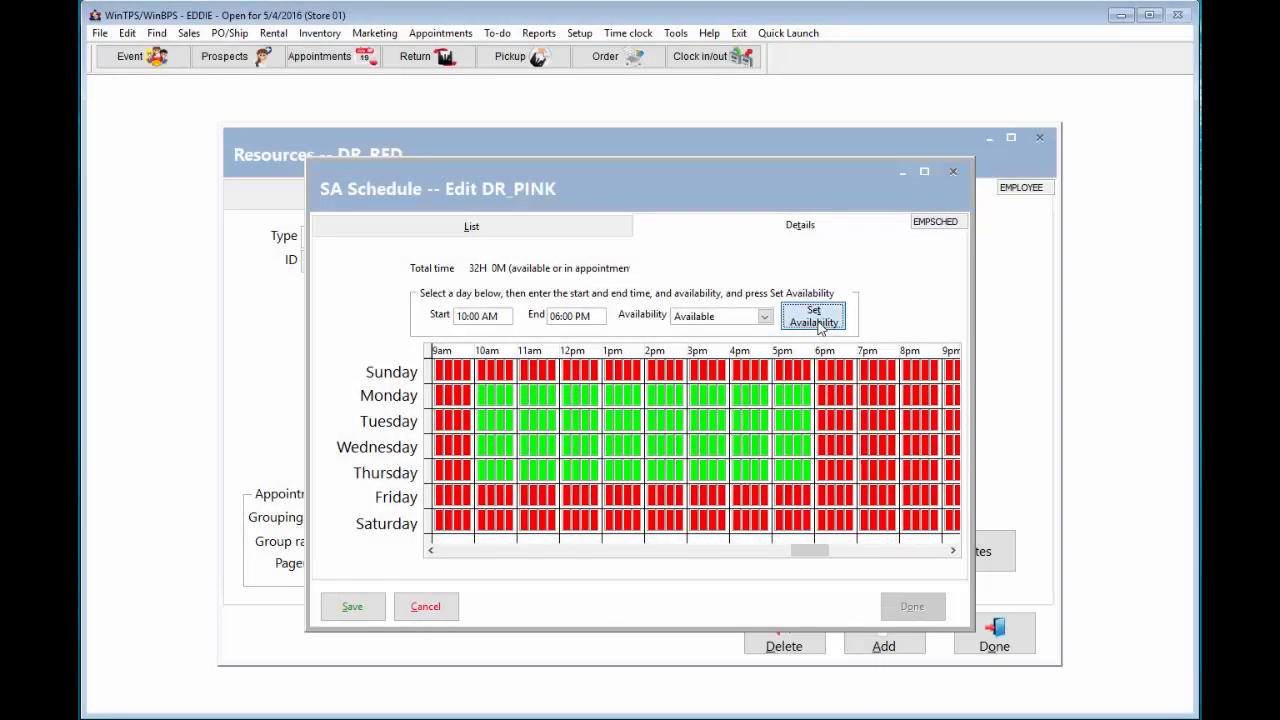
click(816, 322)
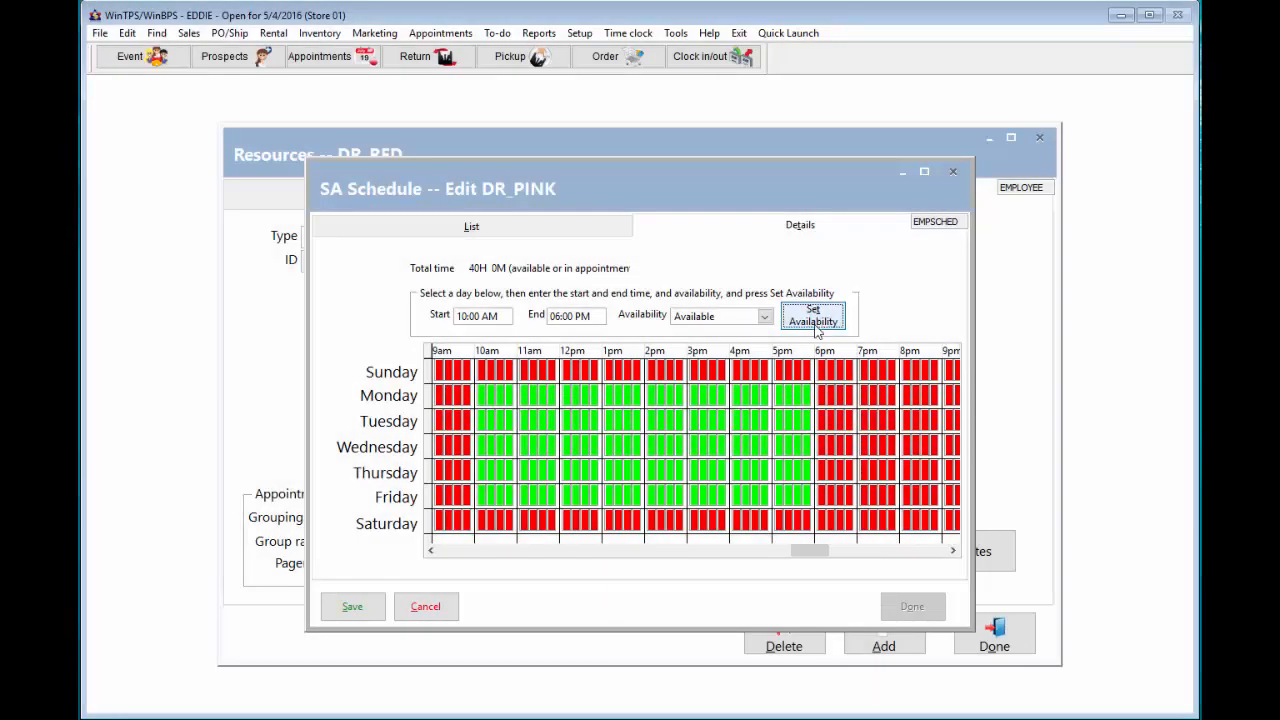
click(367, 606)
click(905, 606)
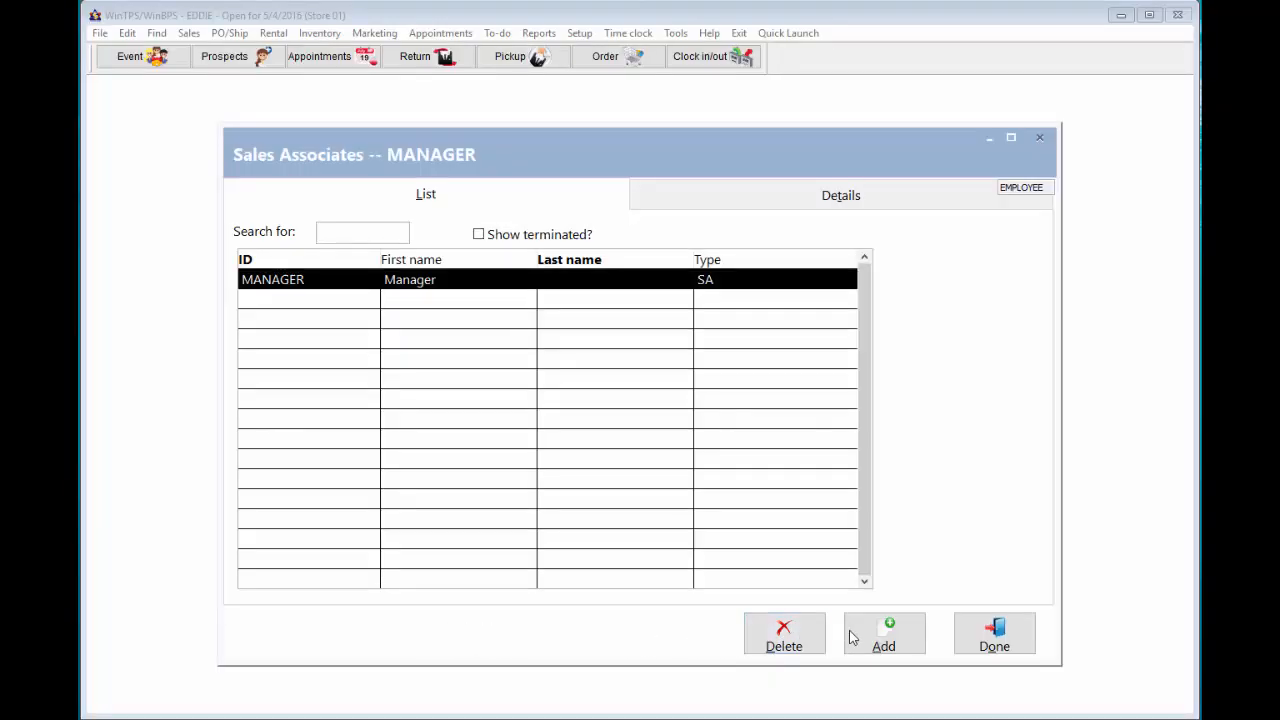
- Add sales associate BK with a first name and Bridal skill, save, and open BK's work schedule
click(886, 638)
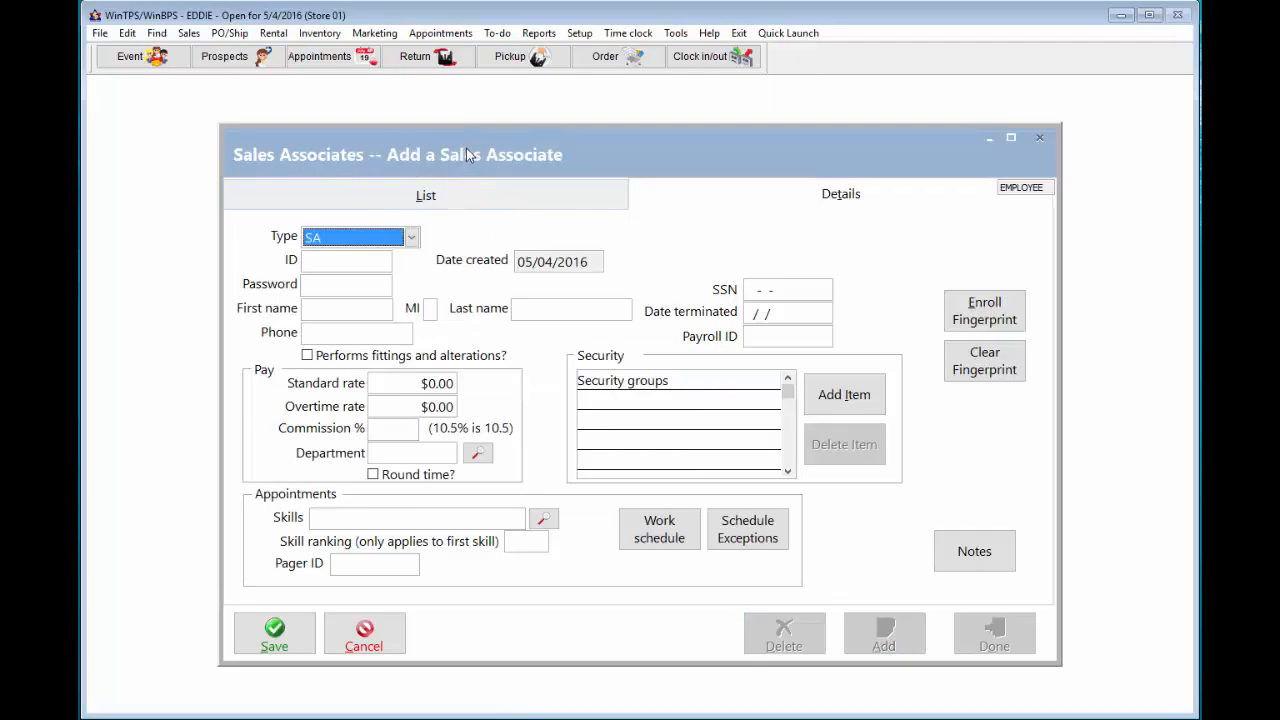
click(332, 262)
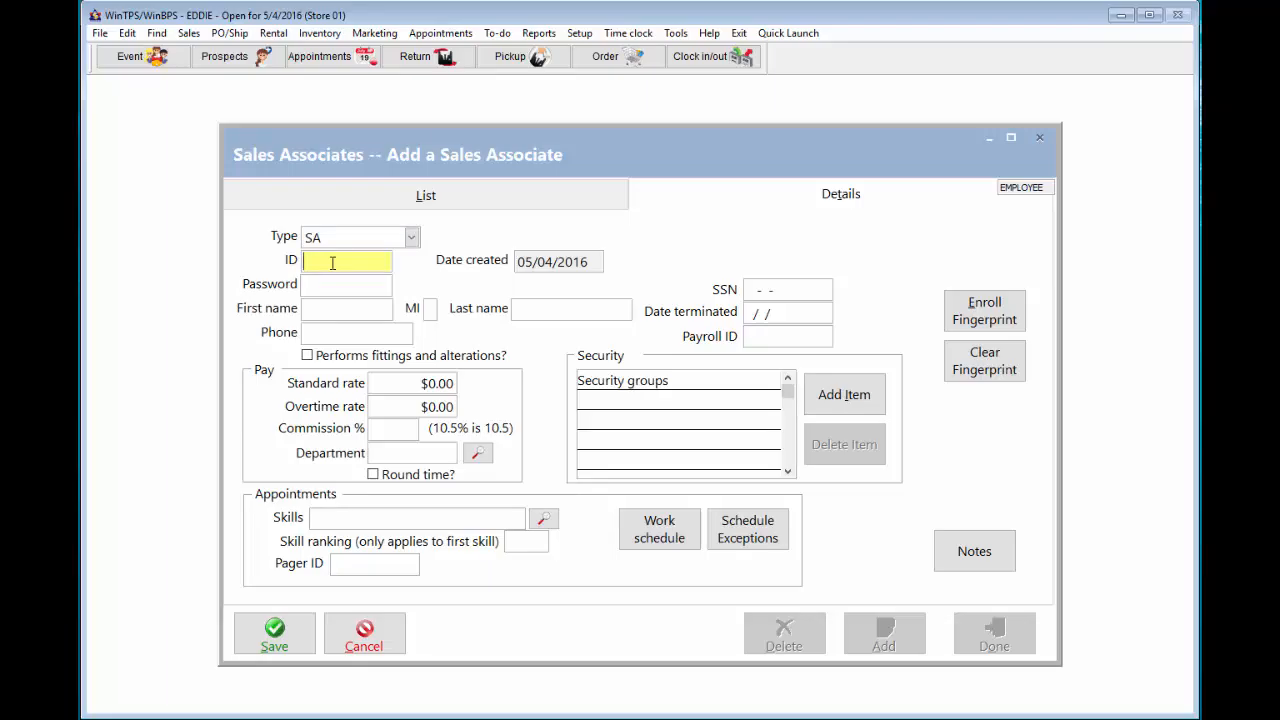
text(BK)
click(323, 310)
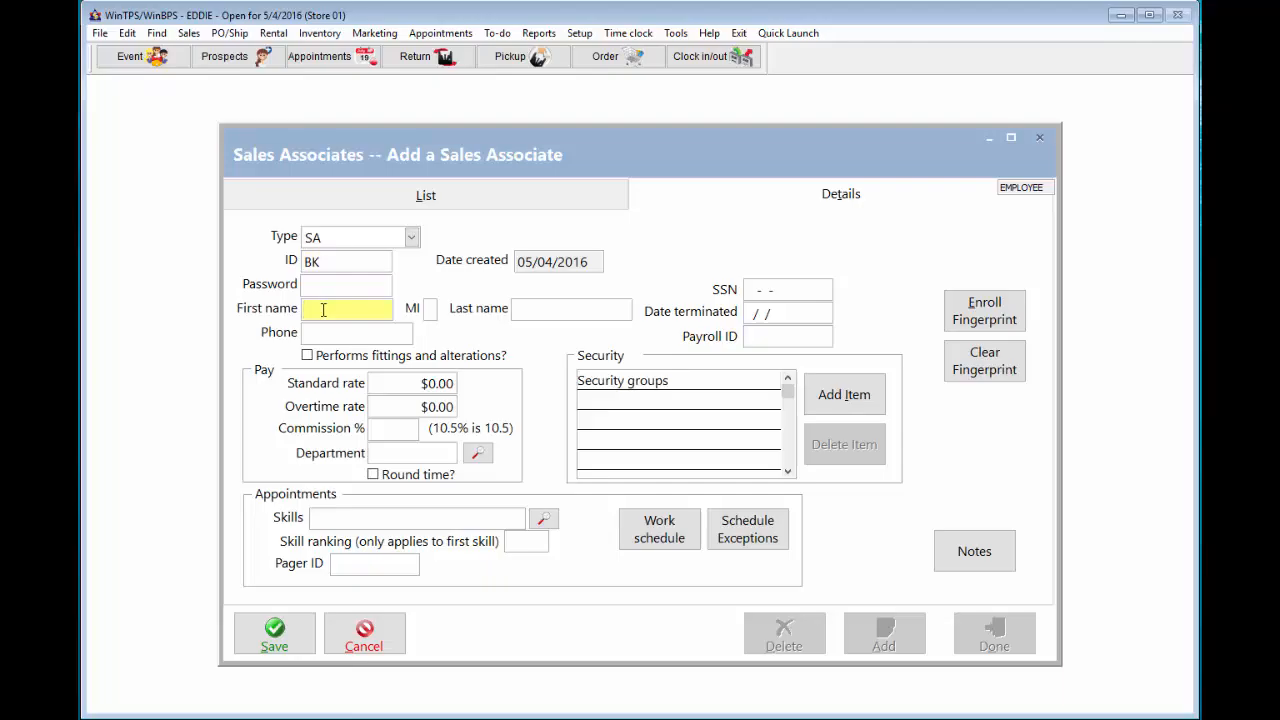
text(Billie)
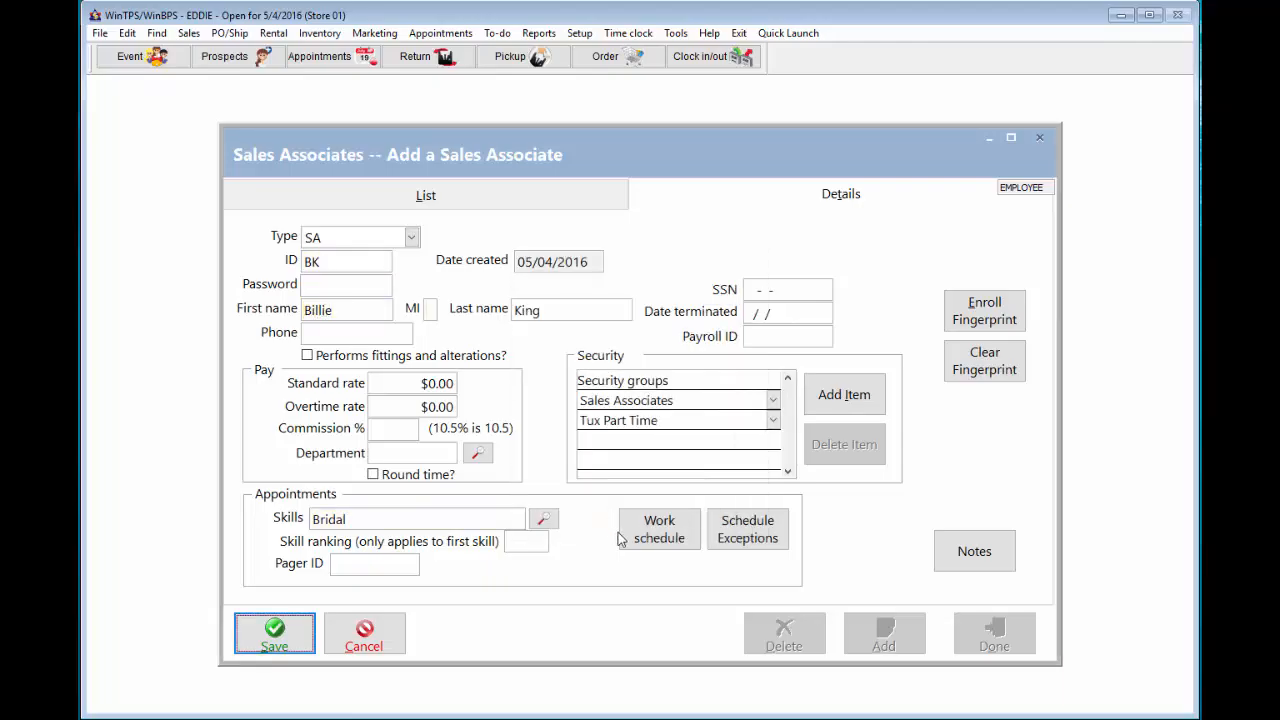
click(298, 640)
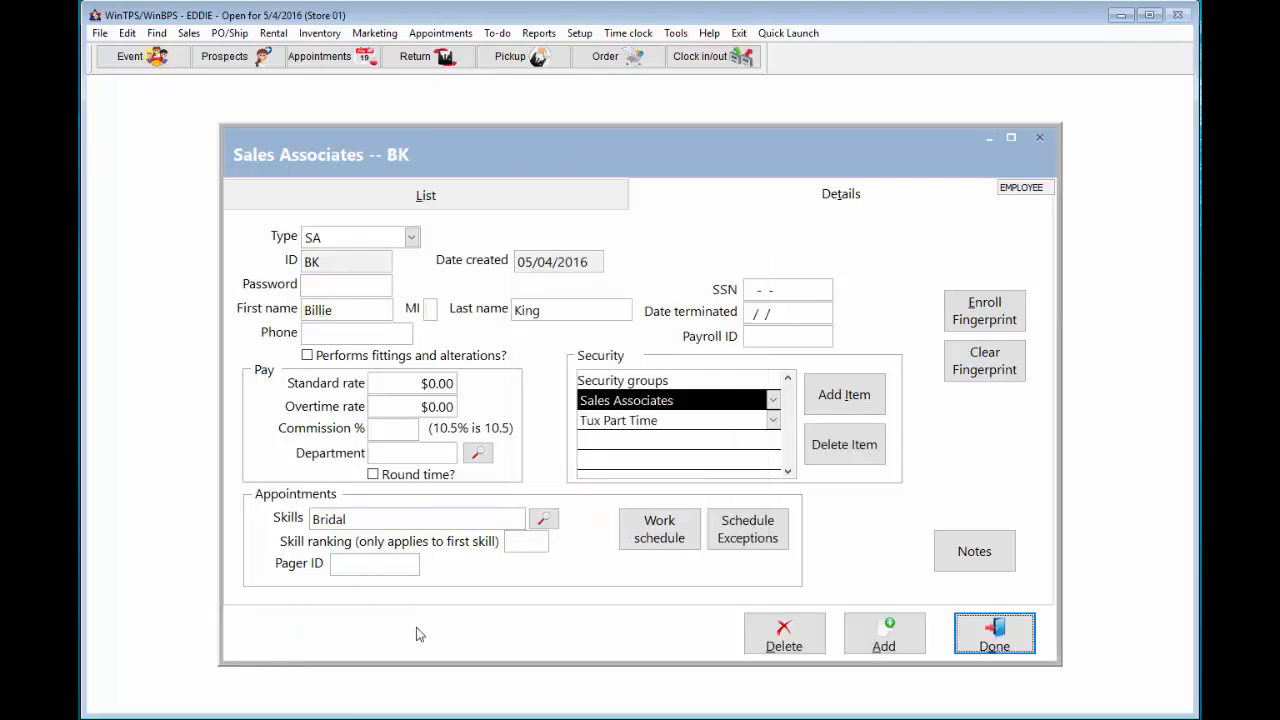
click(652, 540)
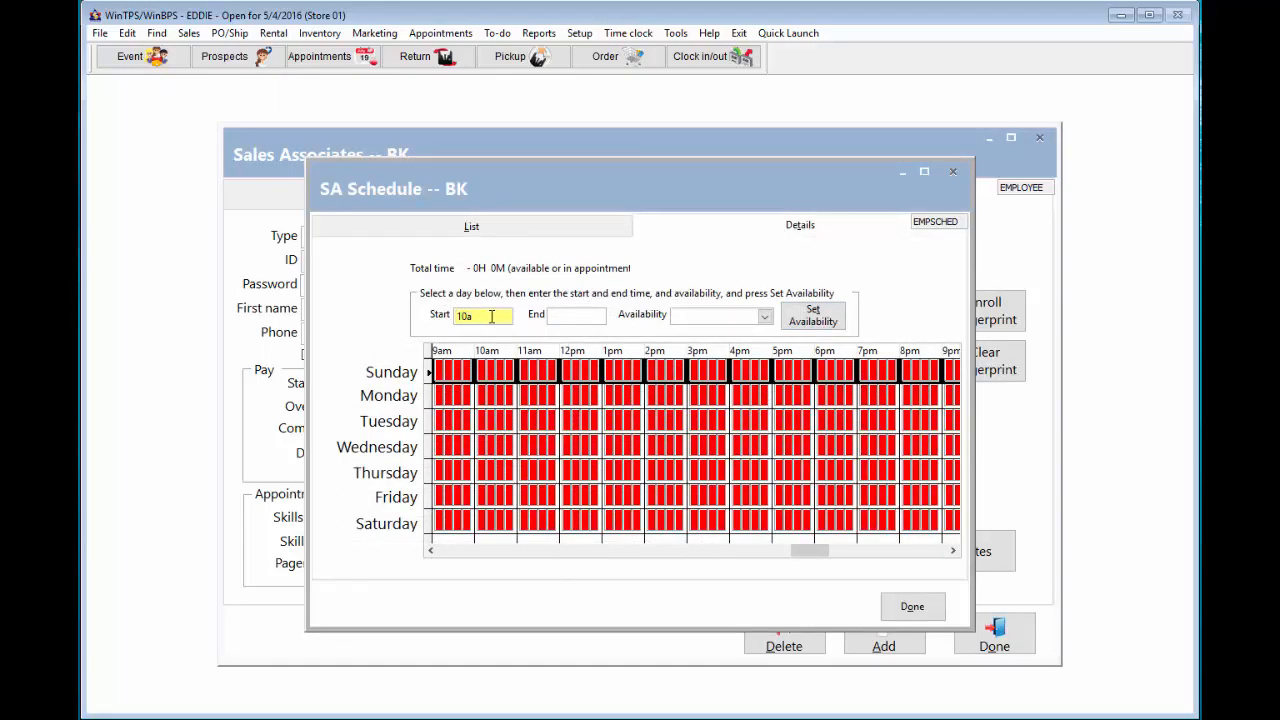
- Make BK available 10am–6pm on Monday, Tuesday and Thursday
click(568, 317)
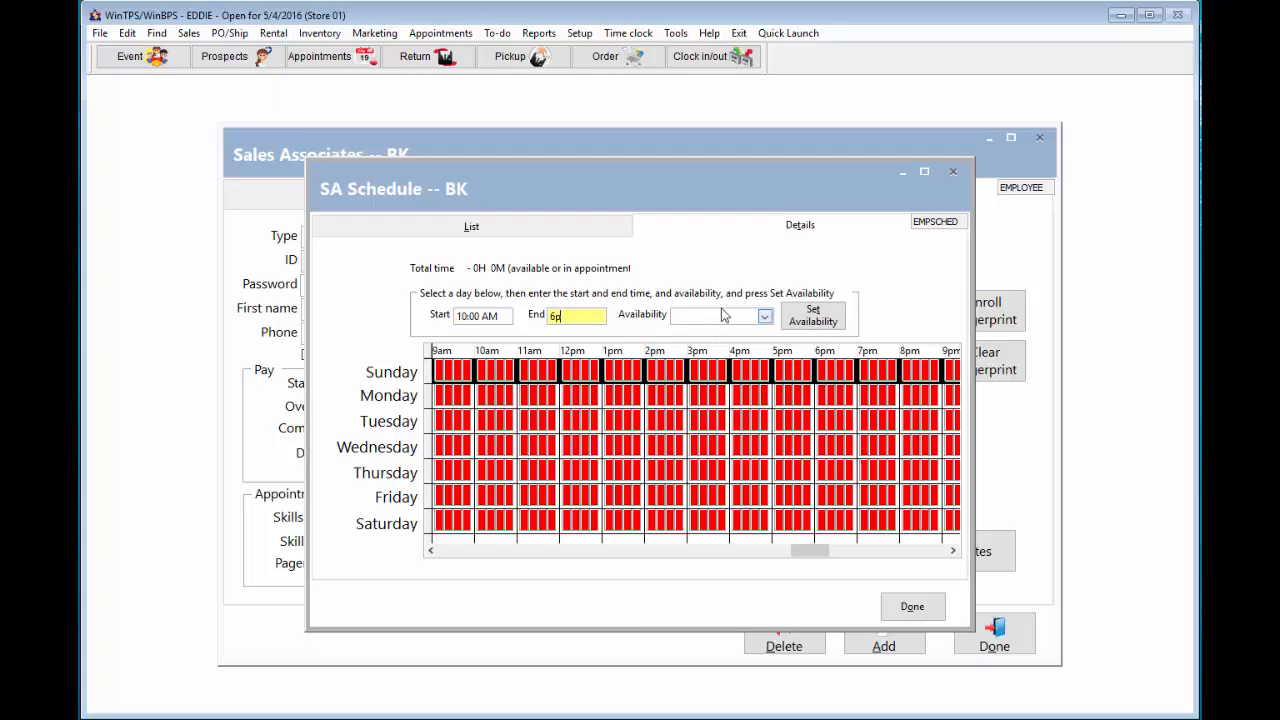
click(765, 316)
click(727, 338)
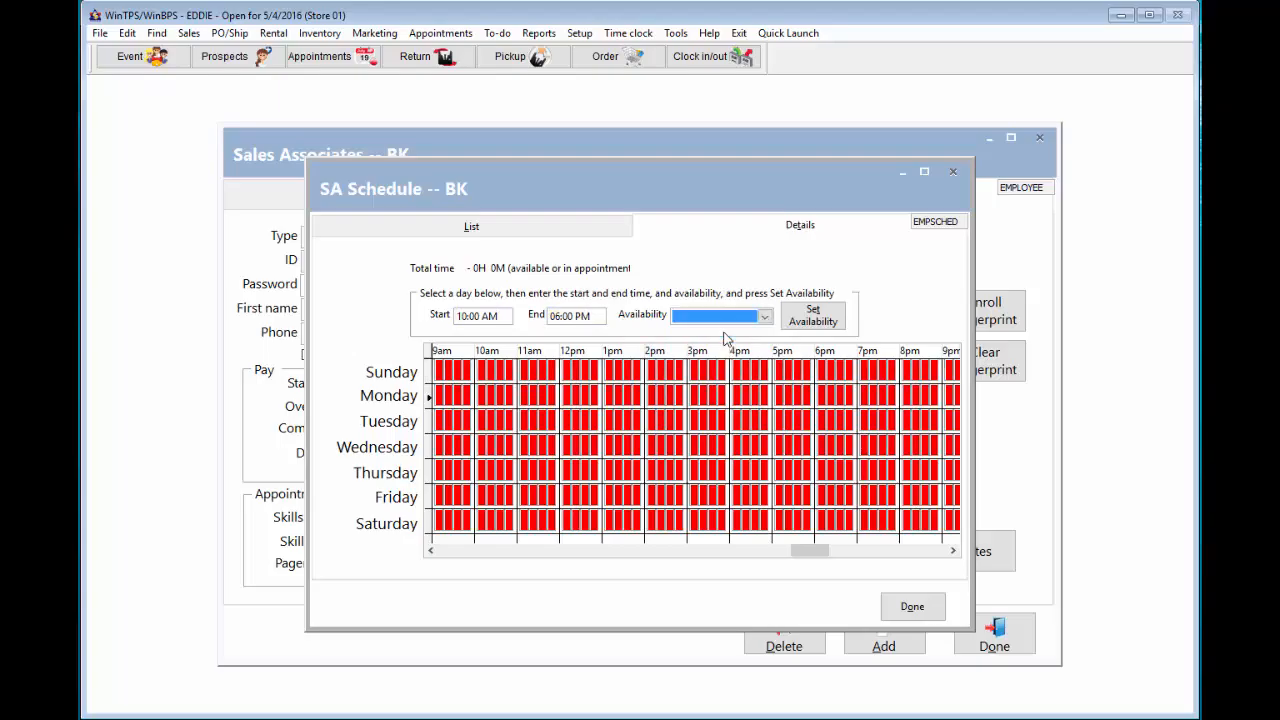
click(808, 317)
click(680, 414)
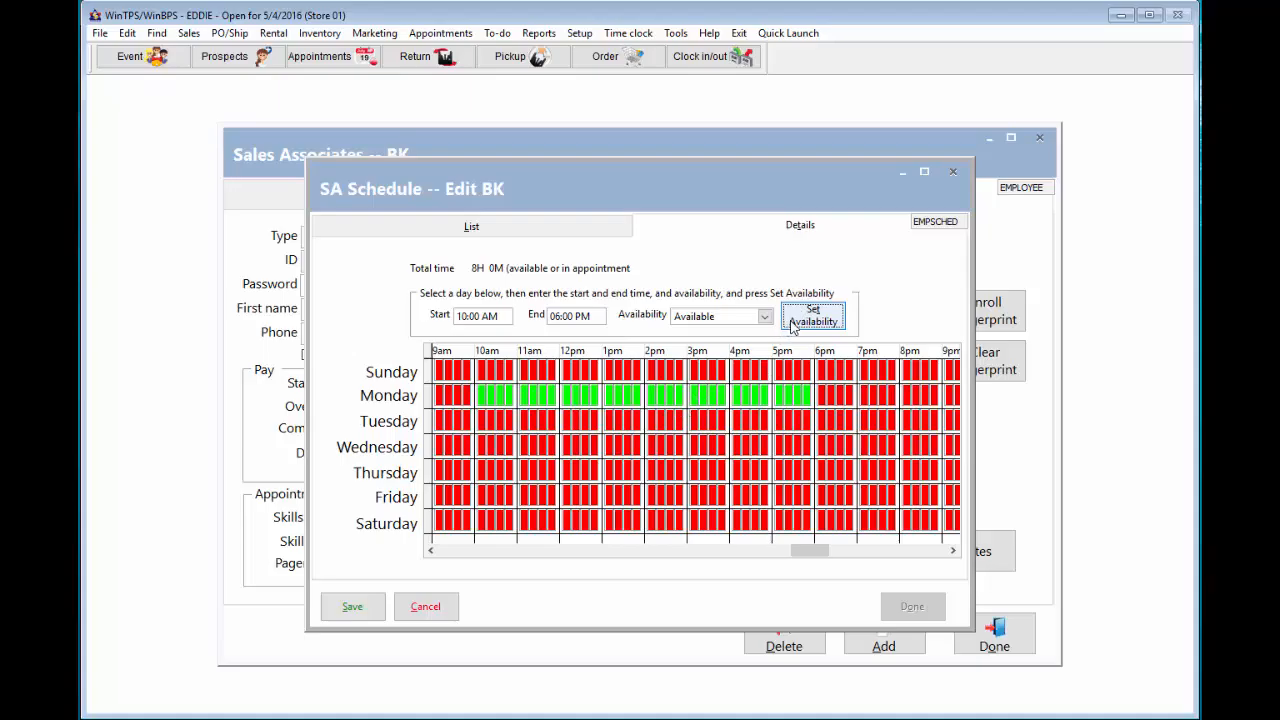
click(812, 324)
click(568, 470)
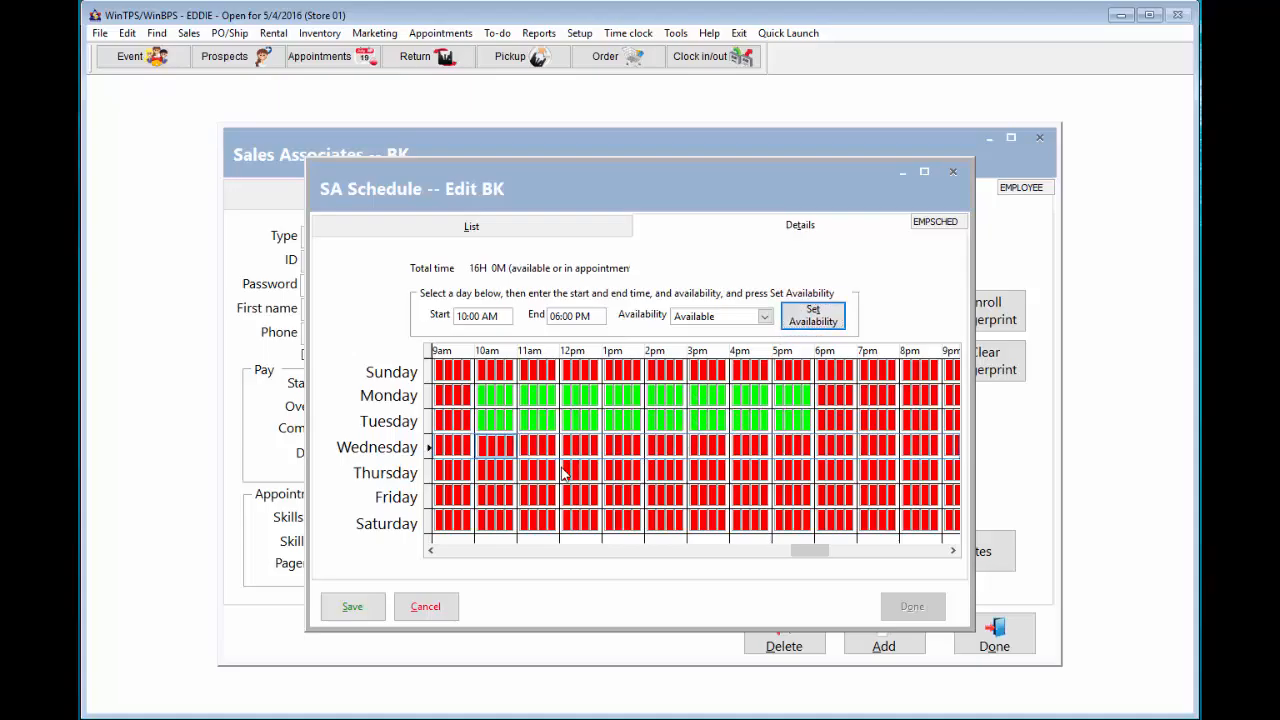
click(805, 318)
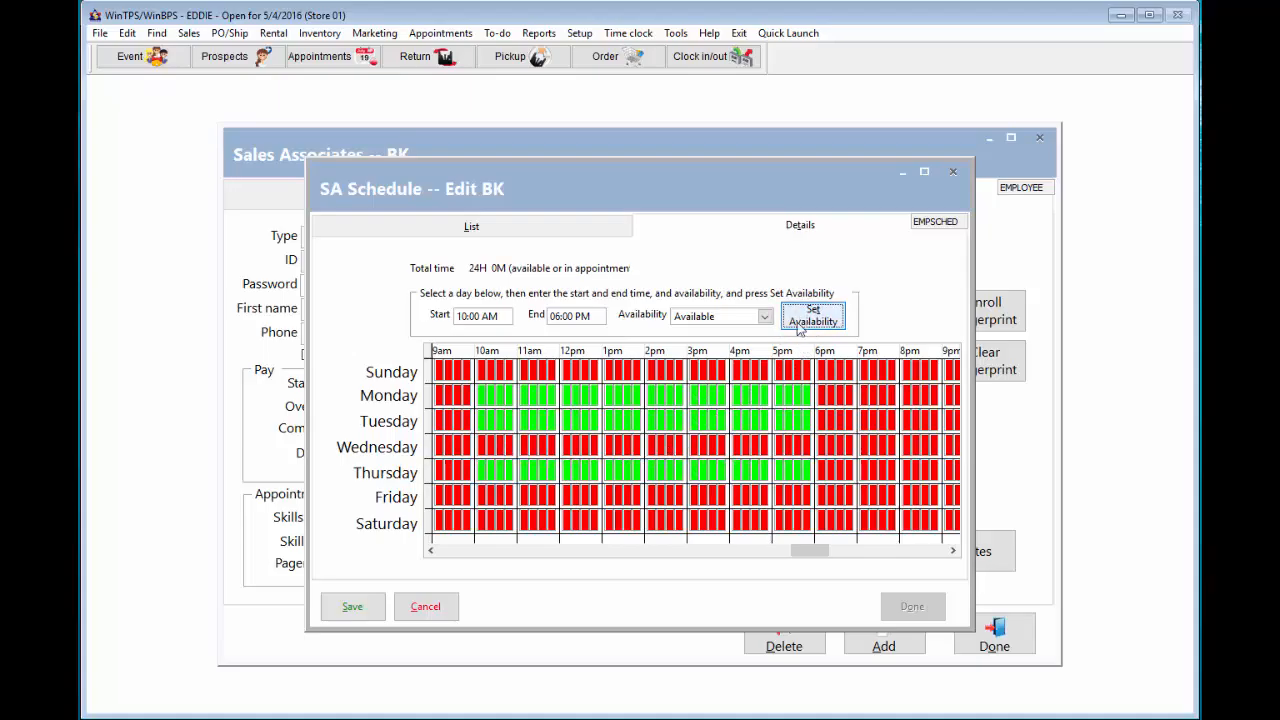
- Make Friday available 1pm–6pm, then save the 29-hour schedule and close it
click(603, 500)
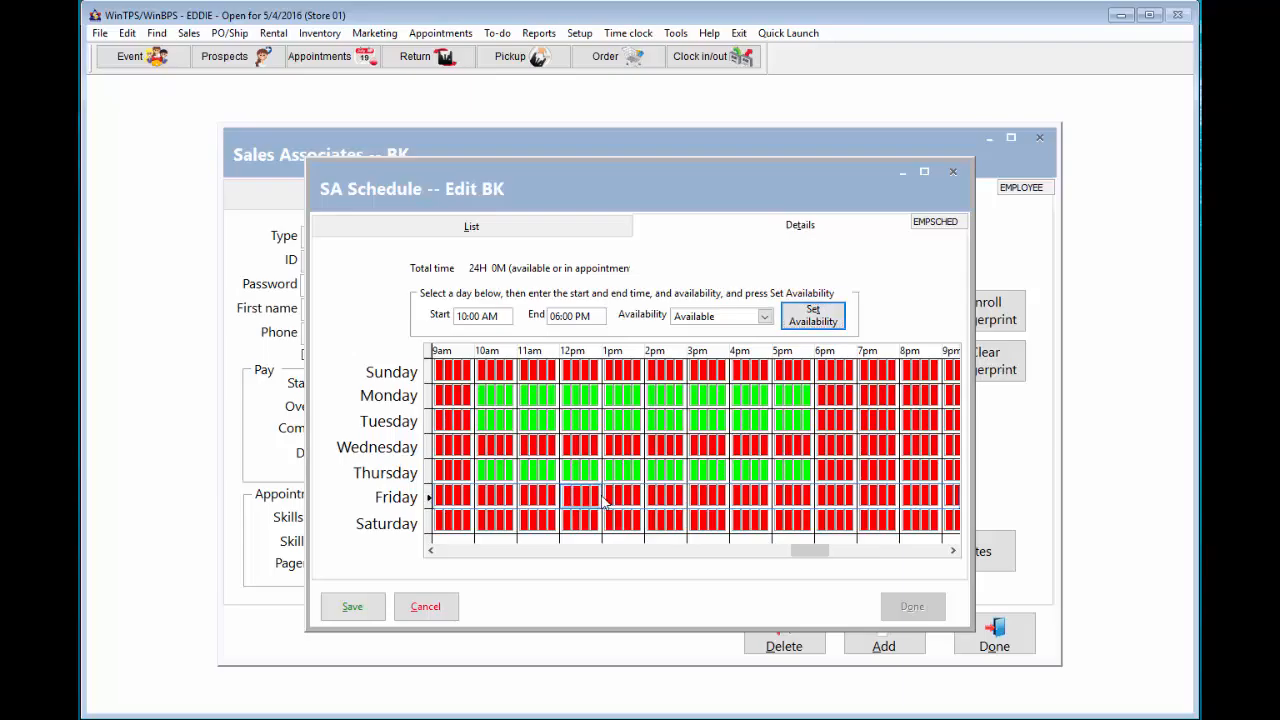
double_click(478, 316)
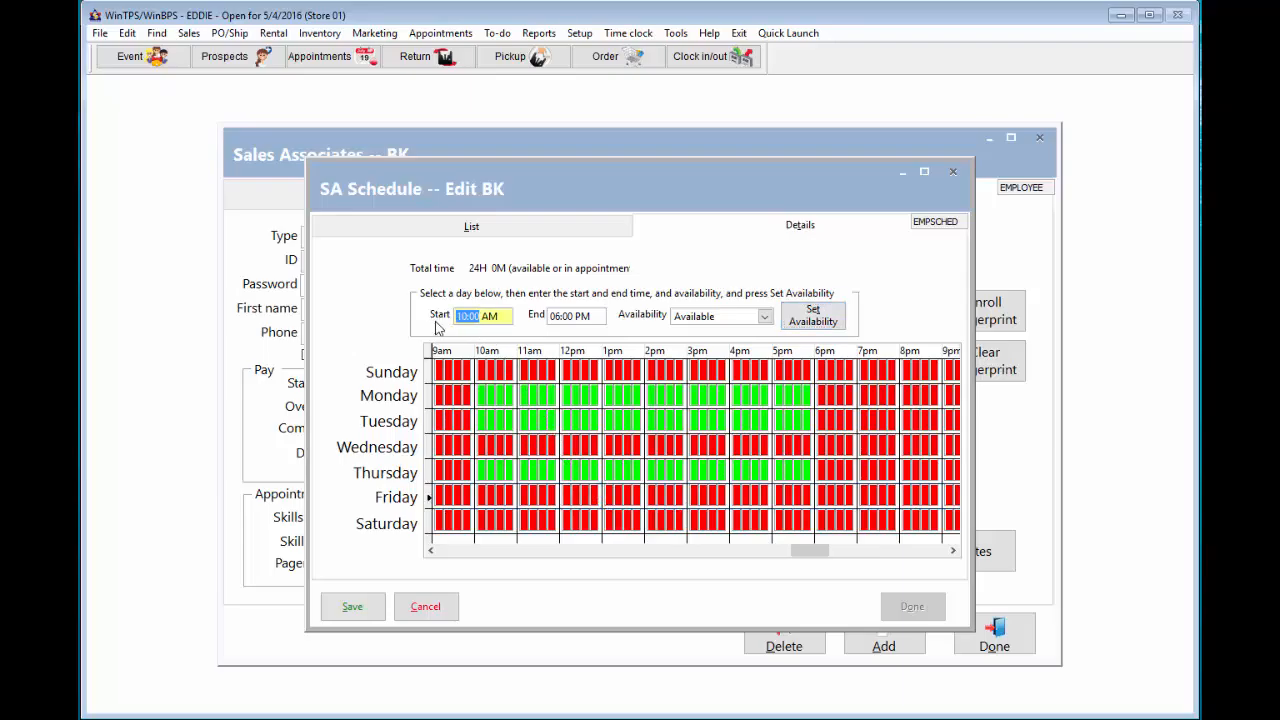
text(10)
key(BackSpace)
text(p)
click(816, 318)
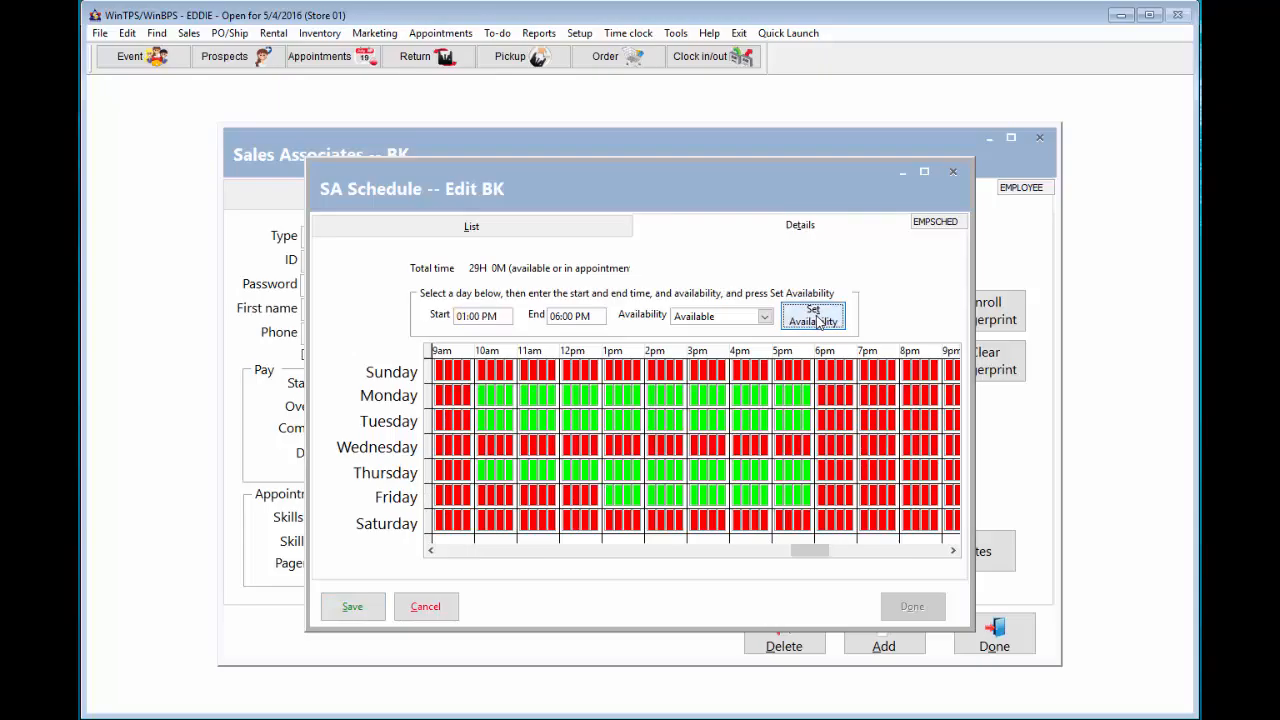
click(366, 610)
click(886, 604)
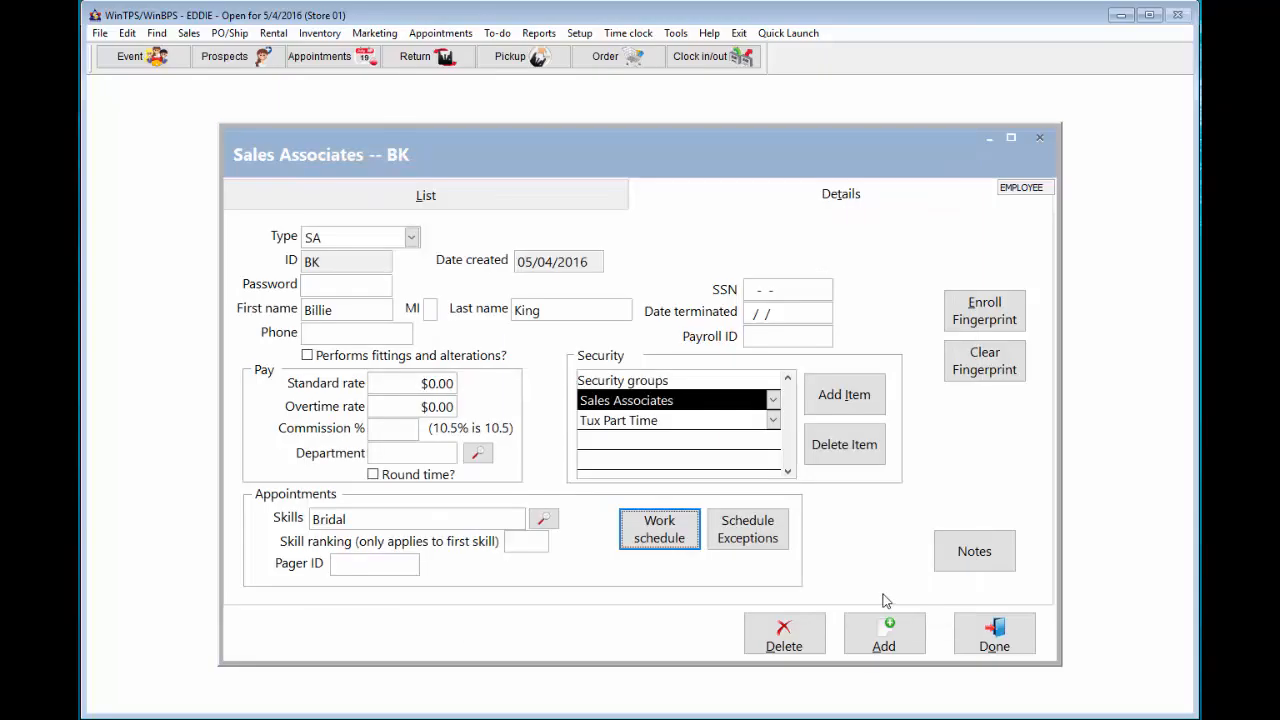
- Submit a Bridal web request with the bride's name, 'gowns' note, and 07/12/2016 morning
click(422, 195)
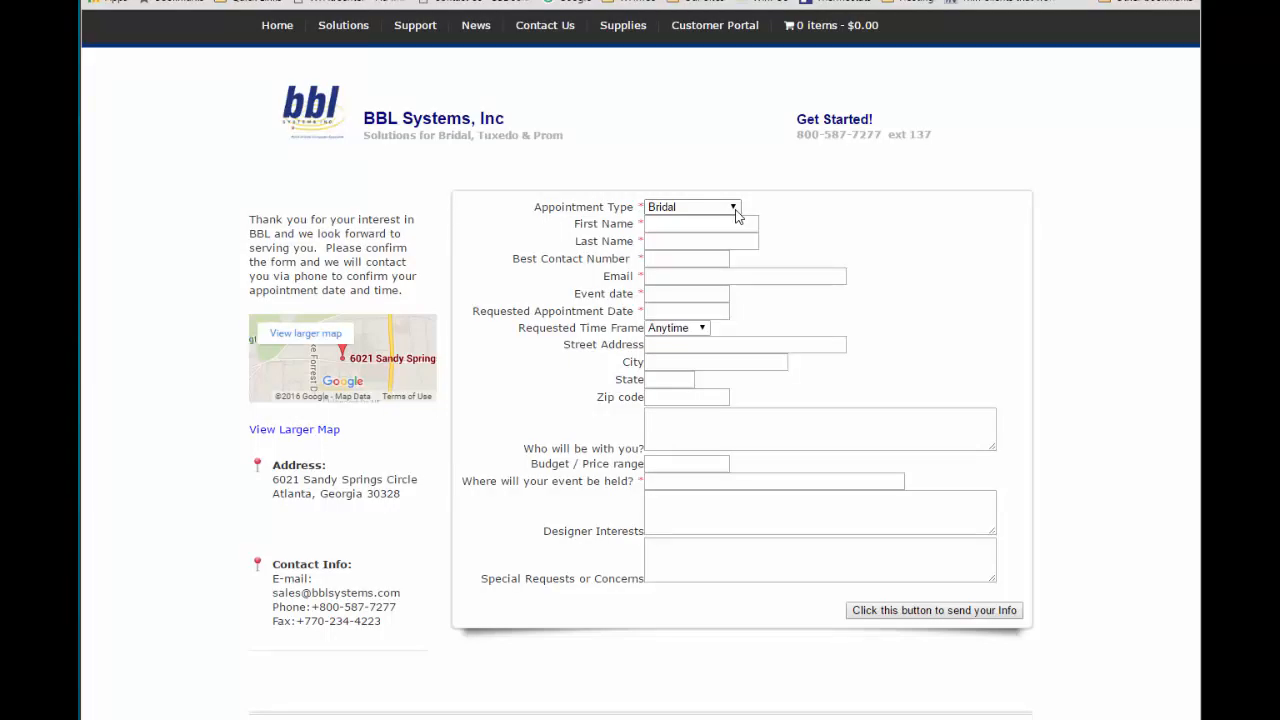
click(730, 210)
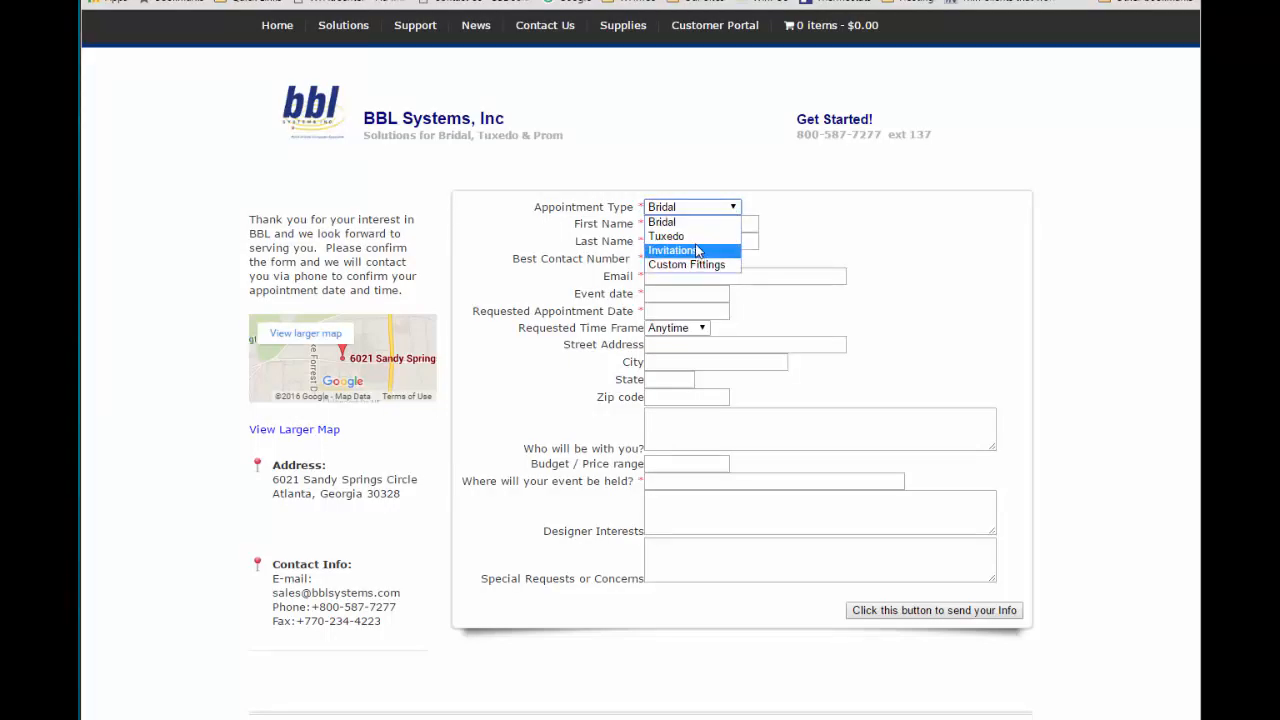
click(697, 220)
click(677, 226)
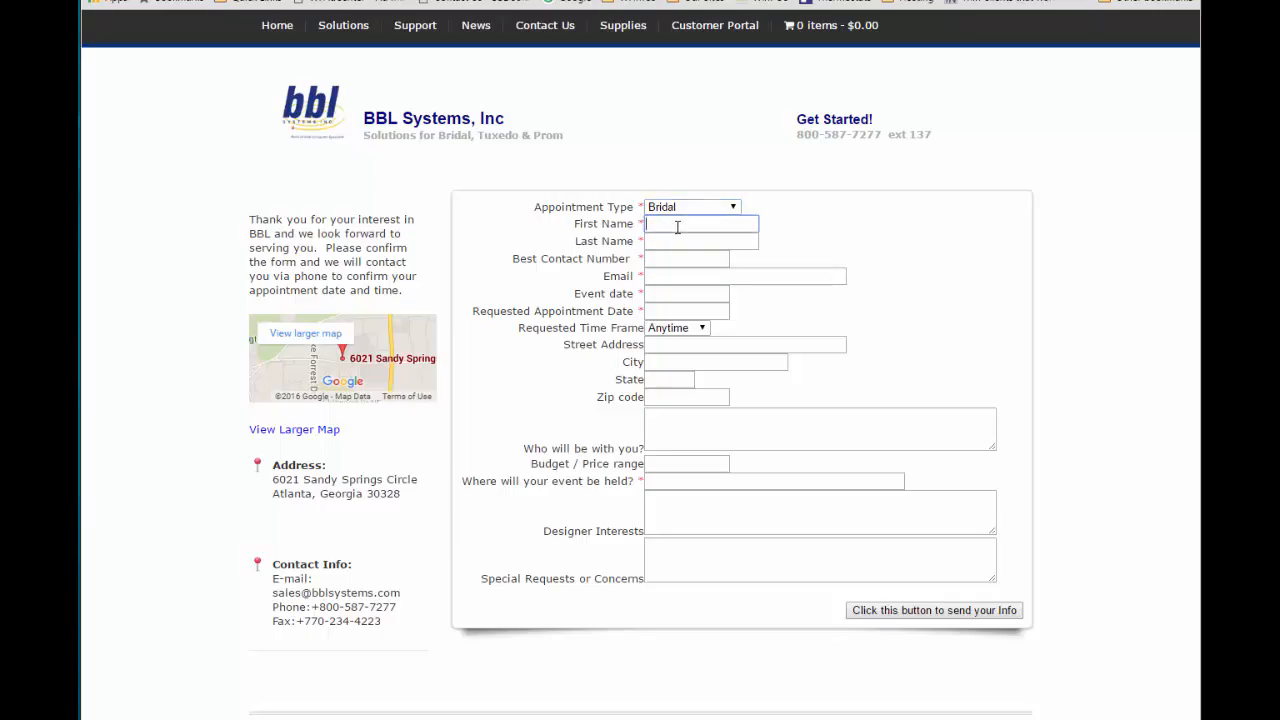
key(Tab)
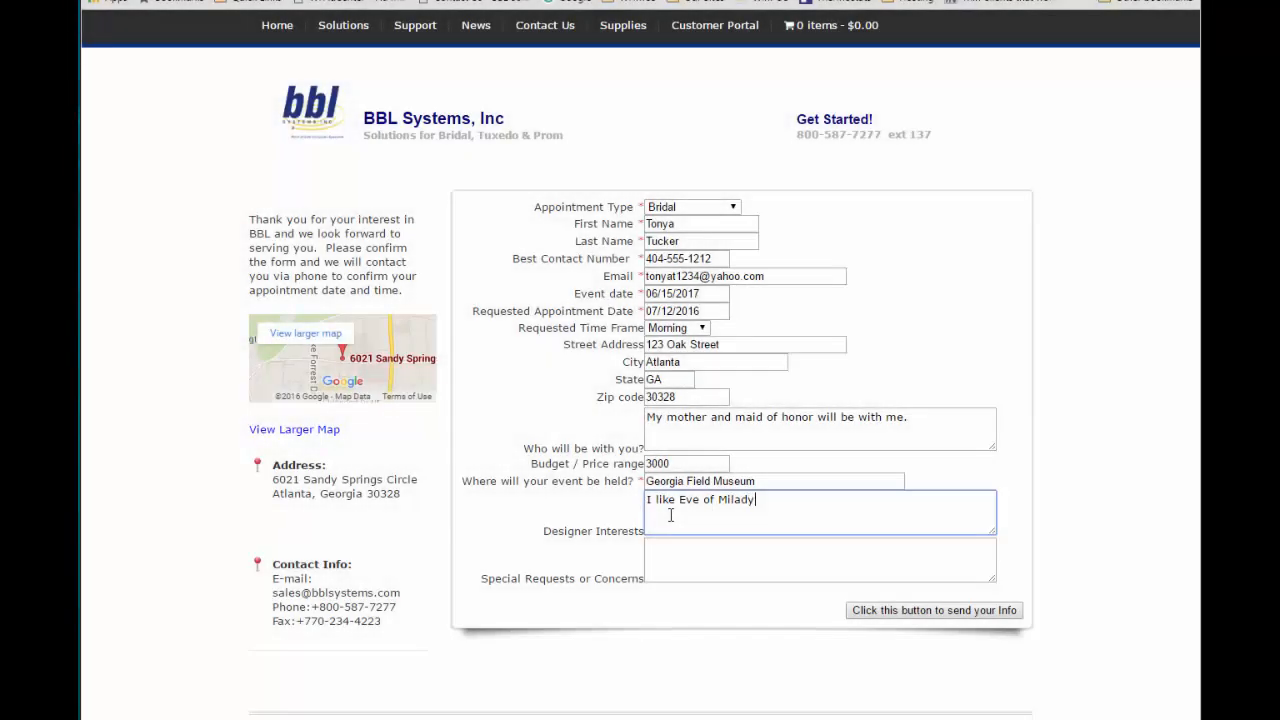
text(gowns)
click(686, 558)
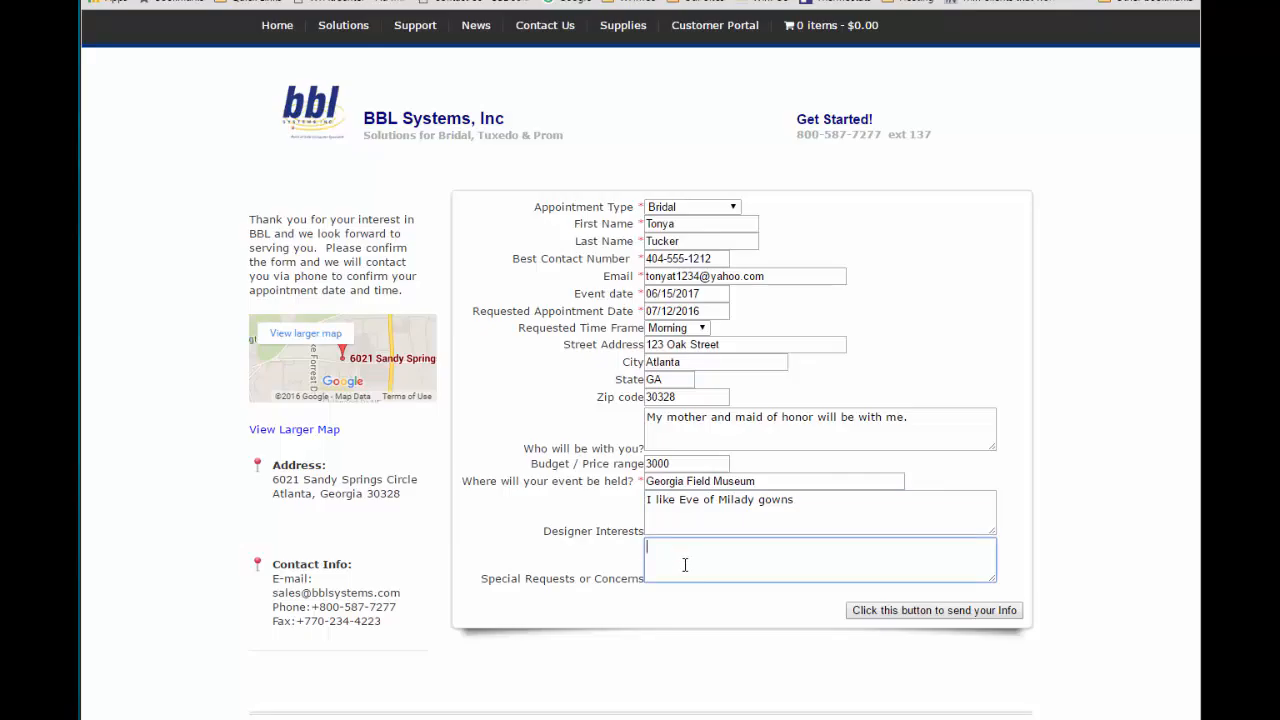
click(896, 614)
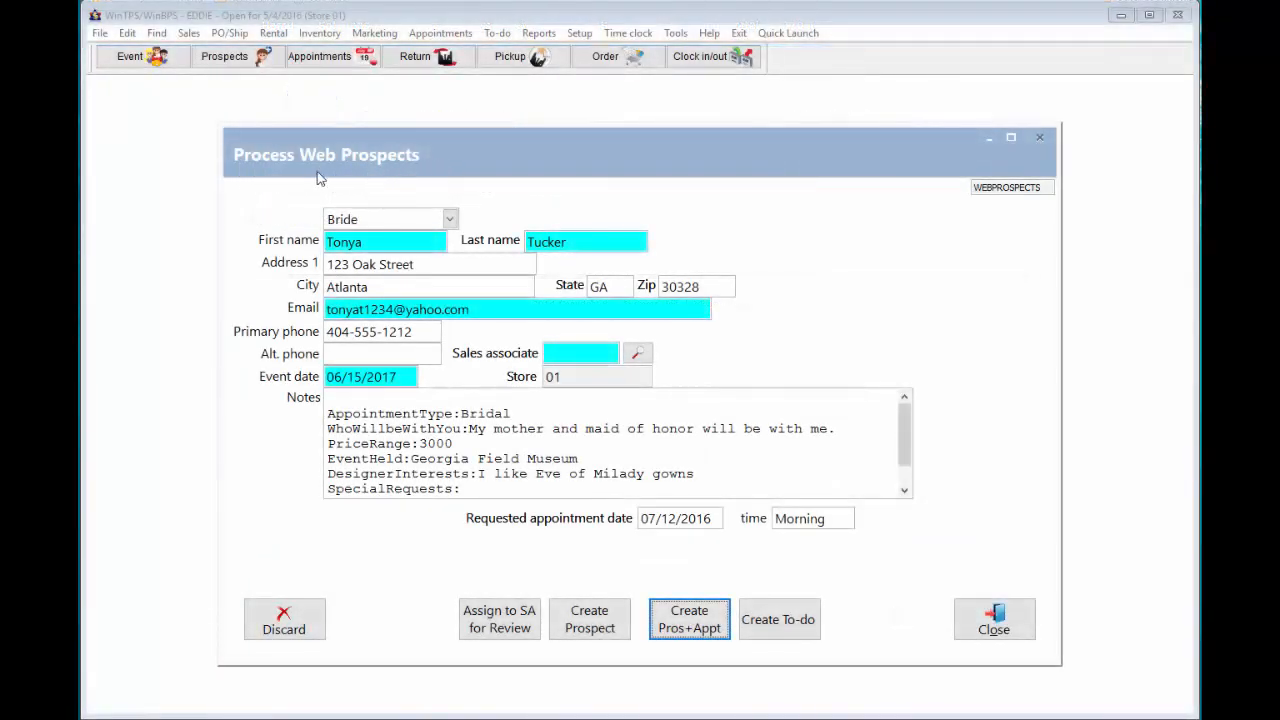
- Assign the web request to MANAGER and create the prospect with its appointment
click(561, 349)
text(MANAGER)
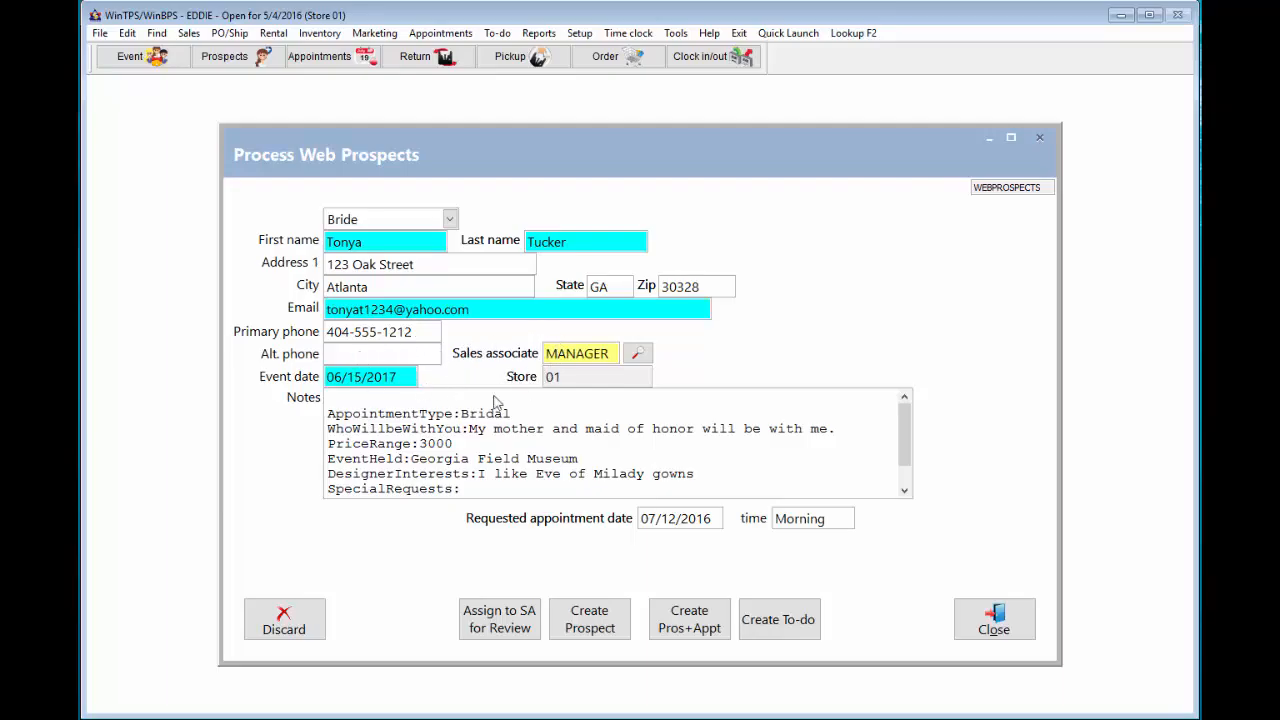
click(430, 414)
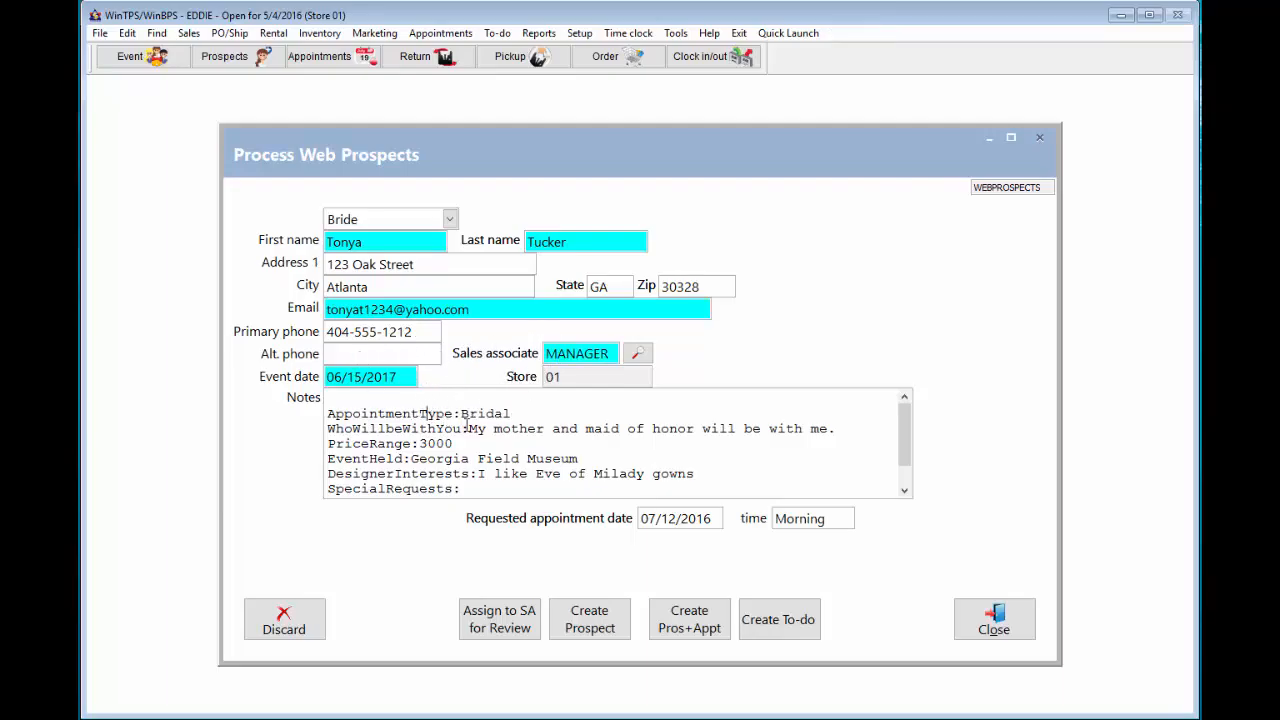
click(679, 617)
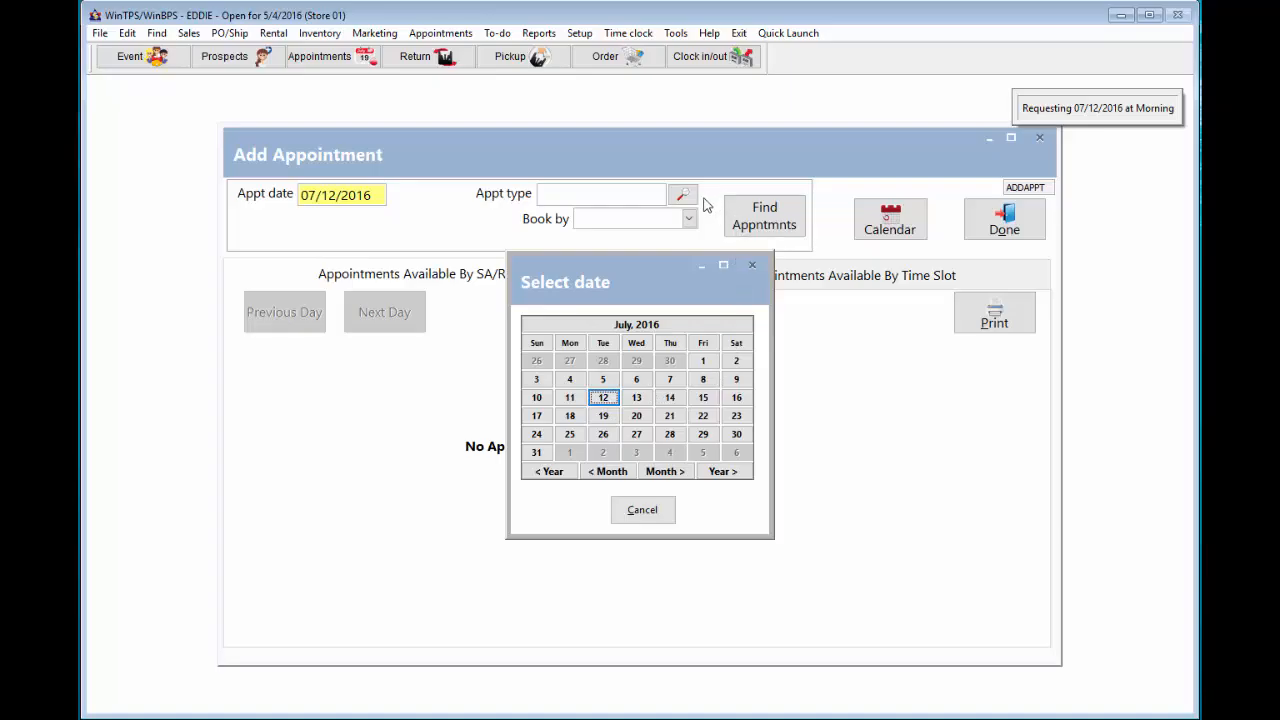
- Find BF slots by resource on 07/12/2016 and book DR_PINK's 2 PM slot
click(605, 400)
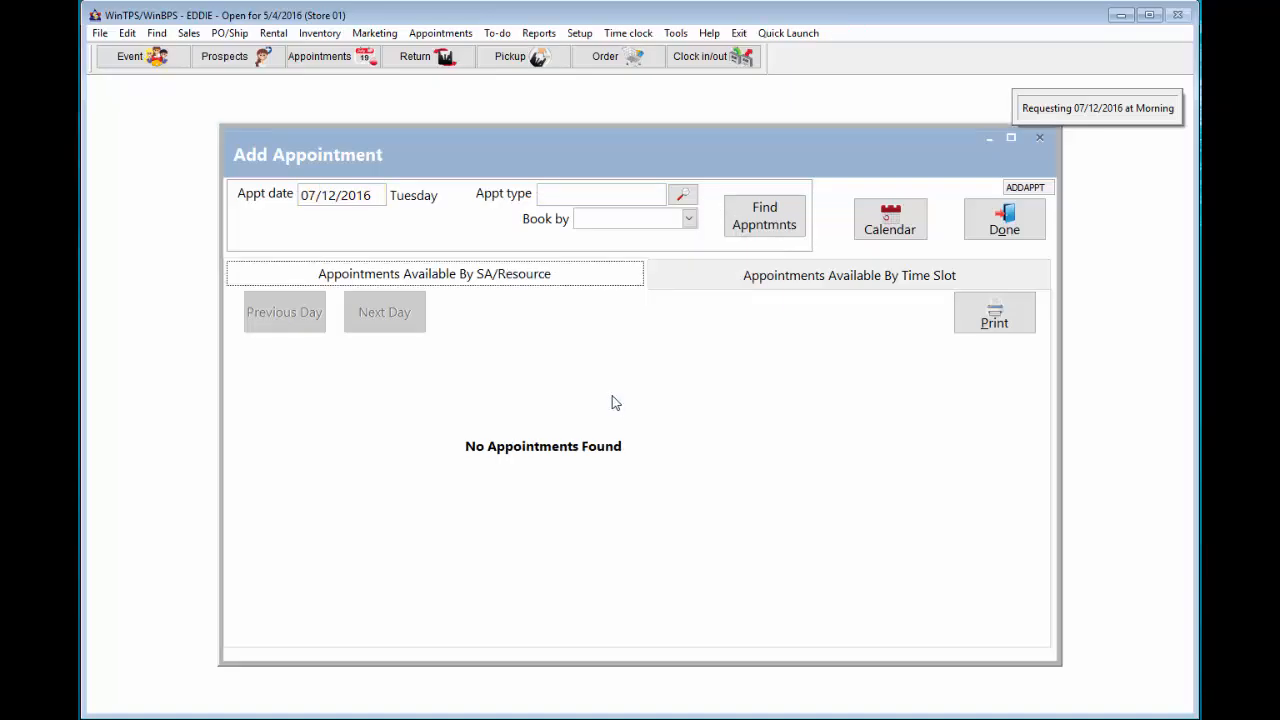
click(569, 194)
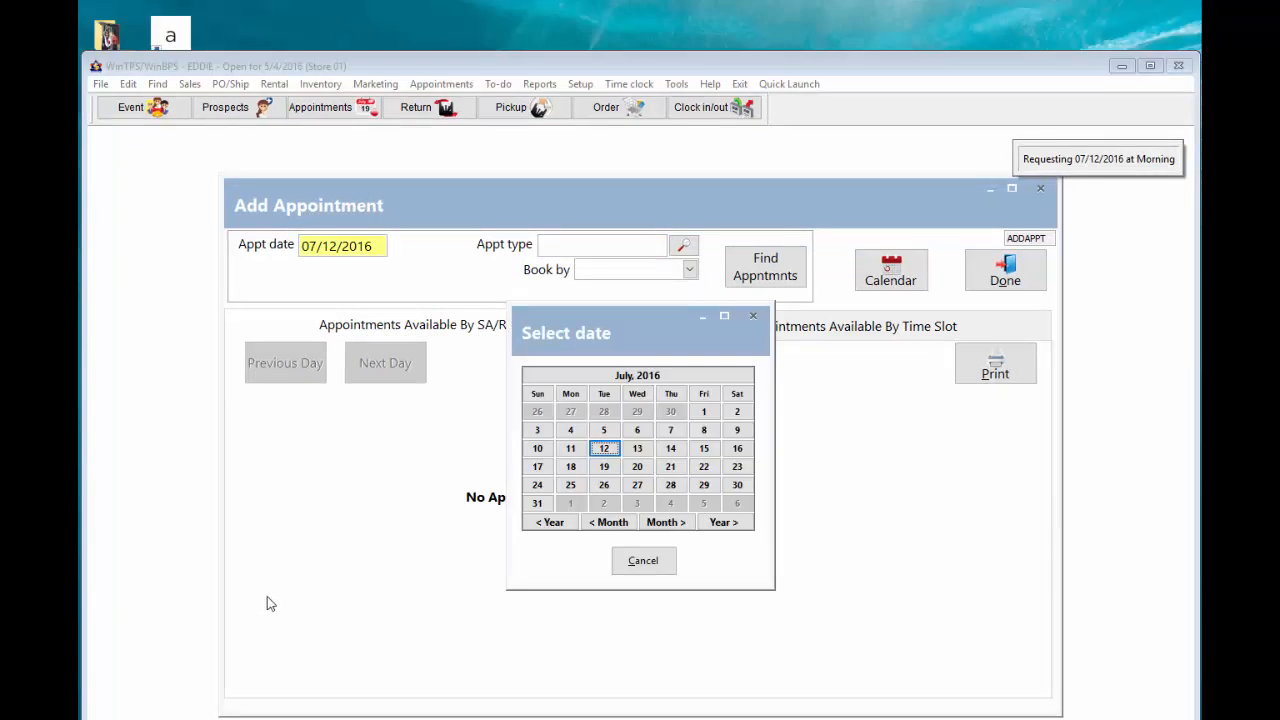
click(604, 449)
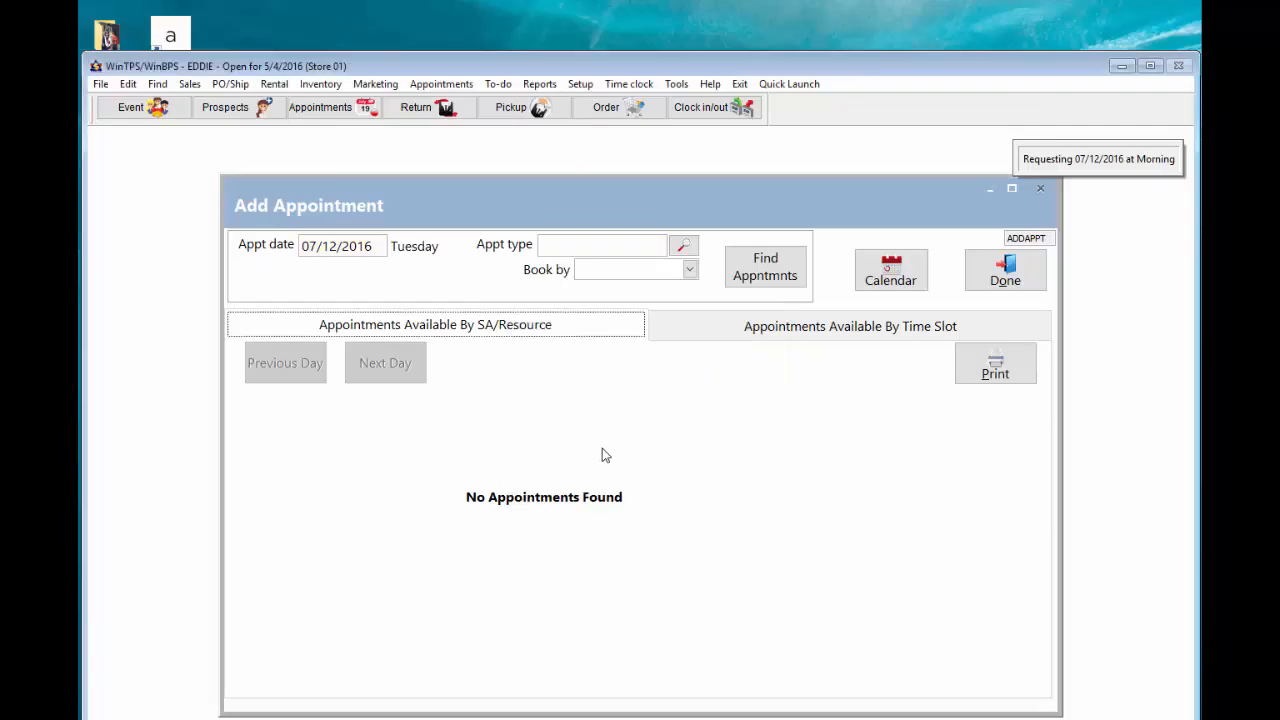
click(566, 247)
text(BF)
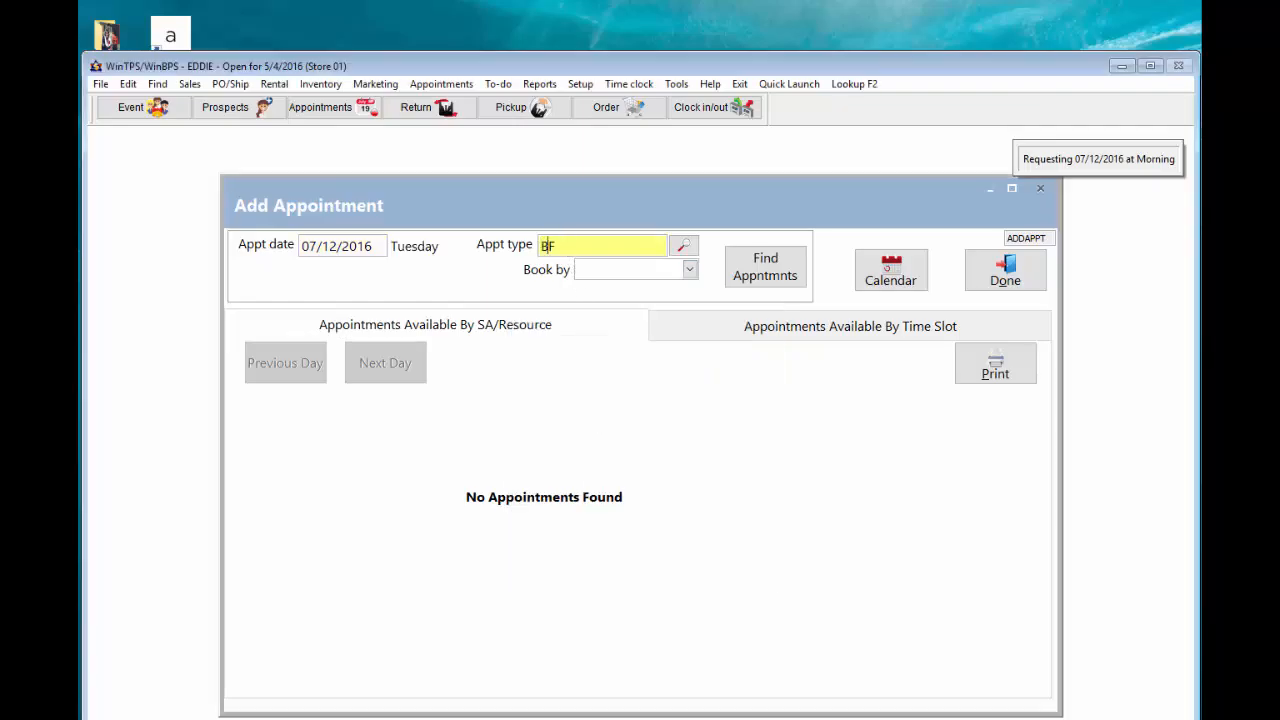
click(689, 269)
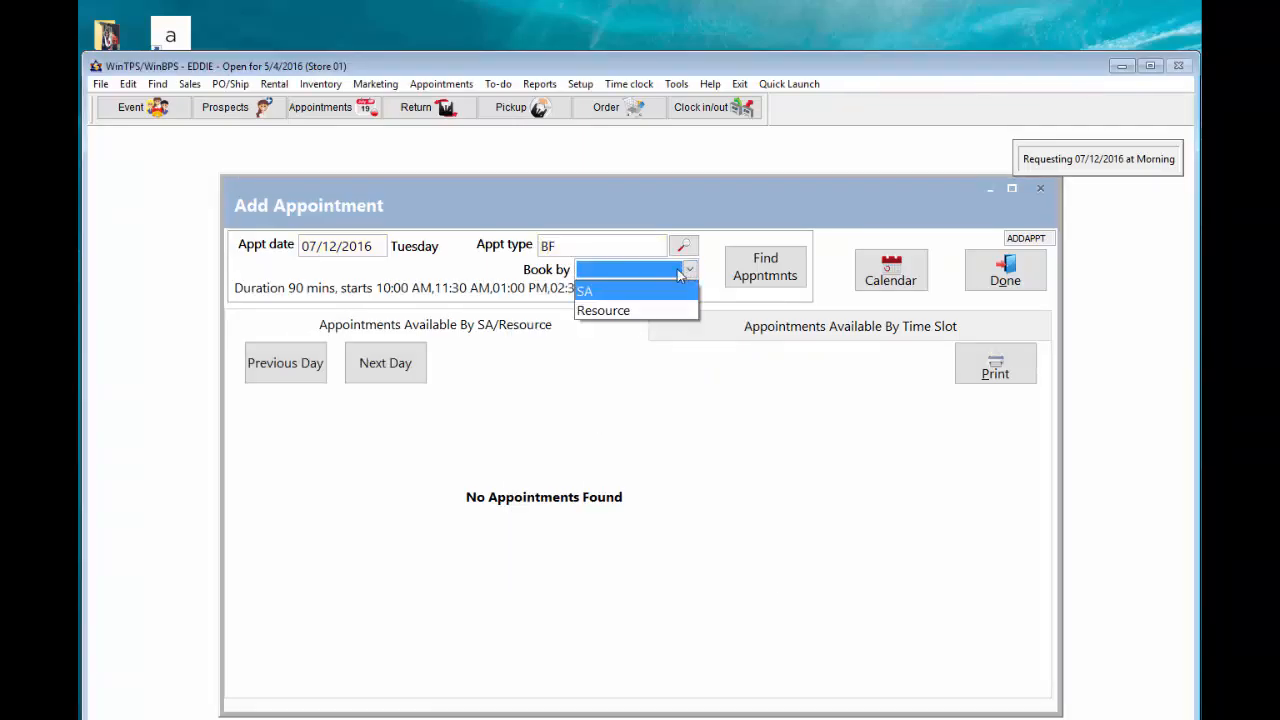
click(632, 310)
click(750, 273)
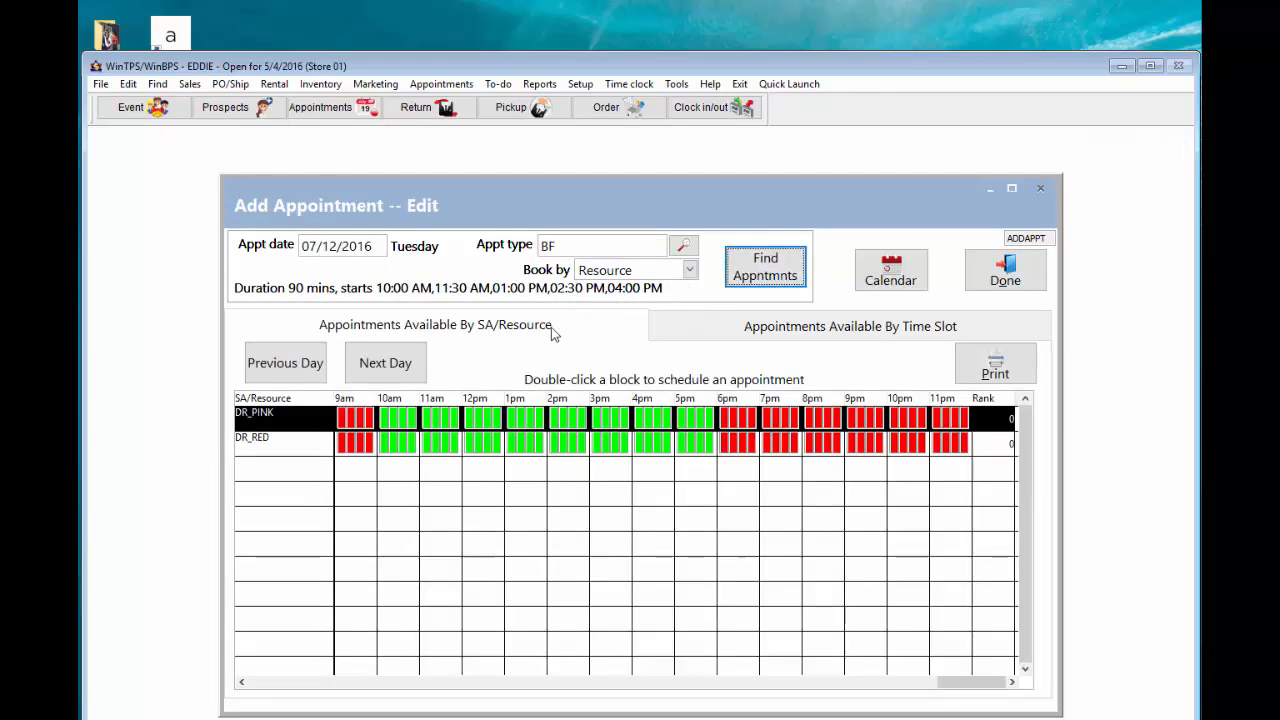
double_click(558, 425)
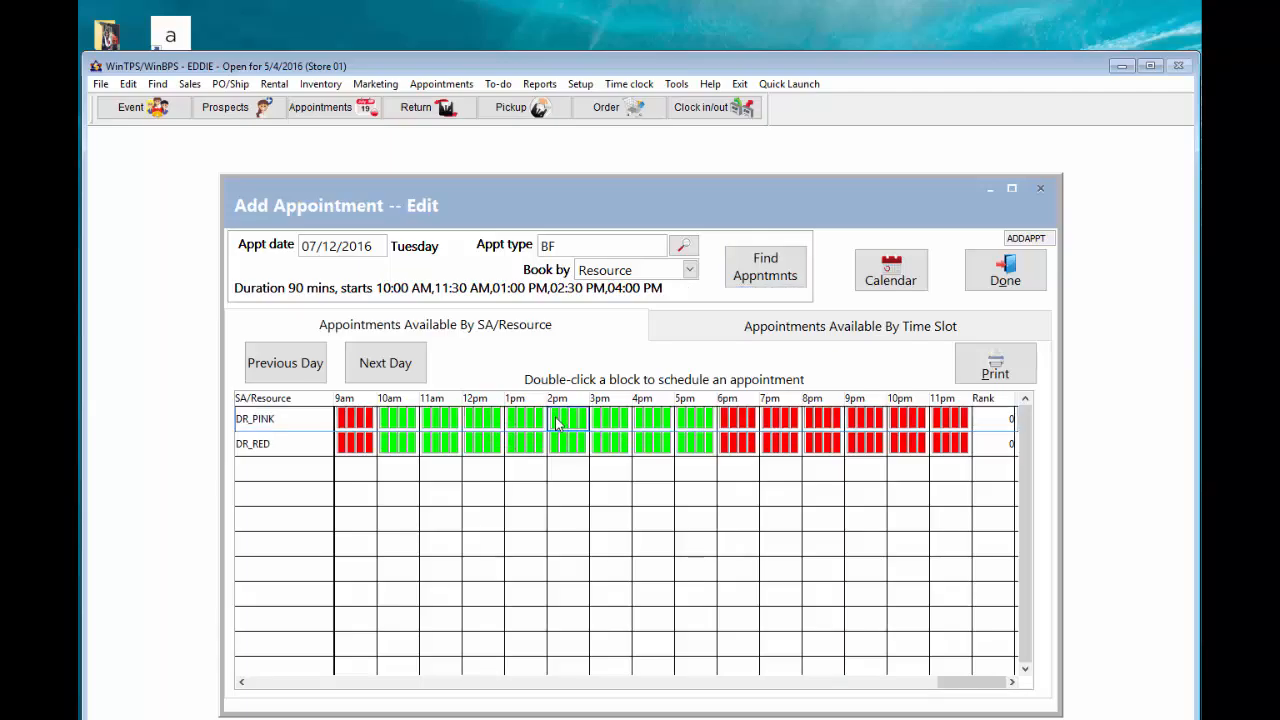